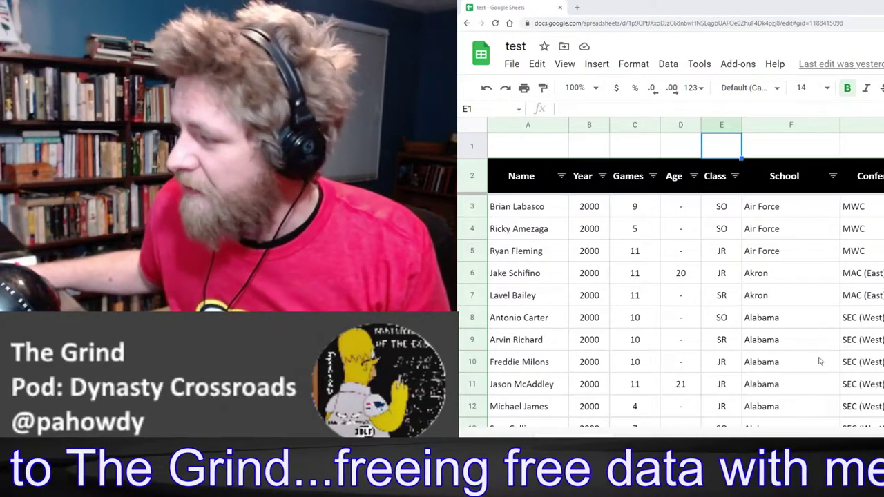
Switch from the Google Sheets 'test' file to the Excel workbook 'MS database Static'
{"action": "key", "text": "alt+Tab"}
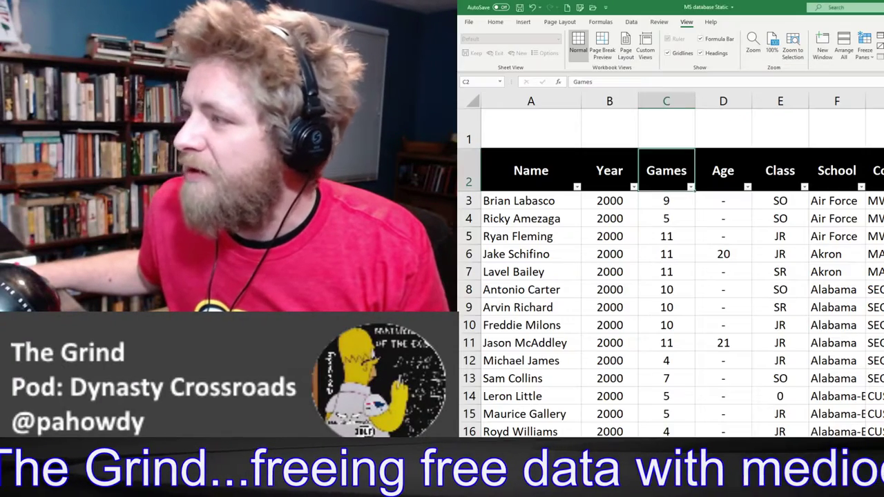
{"action": "left_click", "coordinate": [529, 155]}
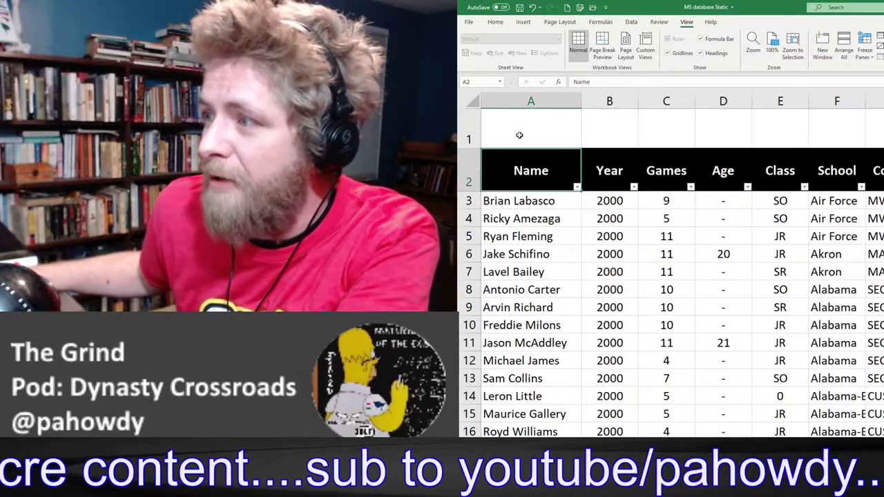
Freeze rows 1–2 of the player table, then move right through the data to confirm the headers stay fixed
{"action": "left_click_drag", "start_coordinate": [474, 122], "coordinate": [463, 161]}
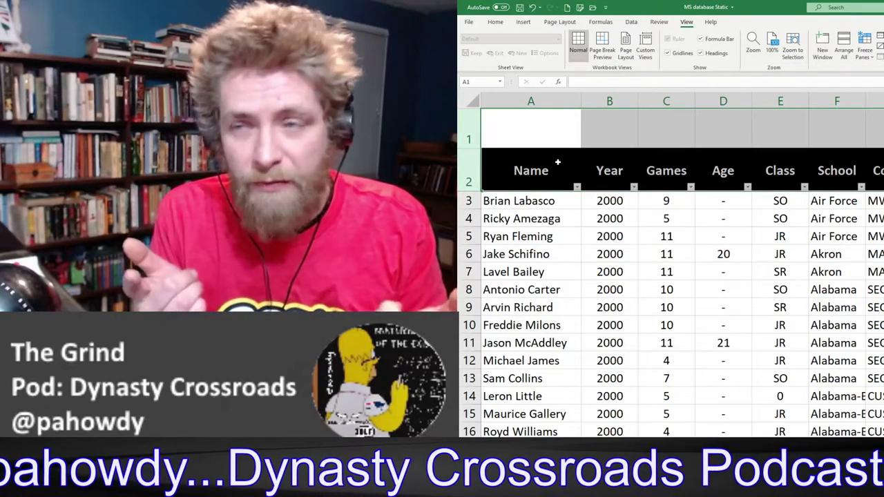
{"action": "left_click_drag", "start_coordinate": [856, 132], "coordinate": [881, 173]}
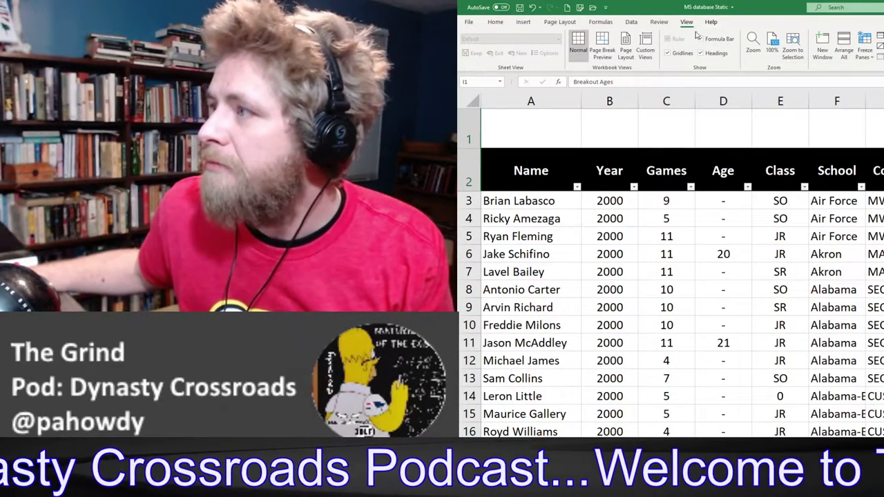
{"action": "left_click", "coordinate": [865, 48]}
{"action": "left_click", "coordinate": [872, 74]}
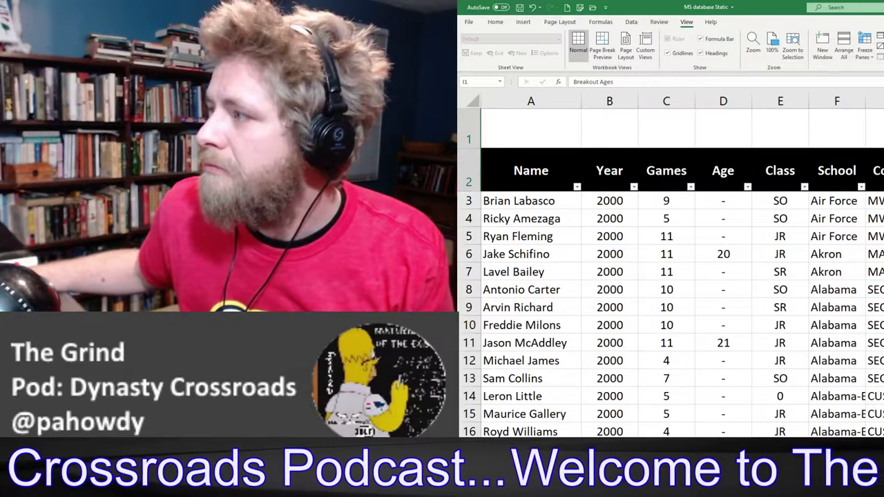
{"action": "left_click", "coordinate": [881, 218]}
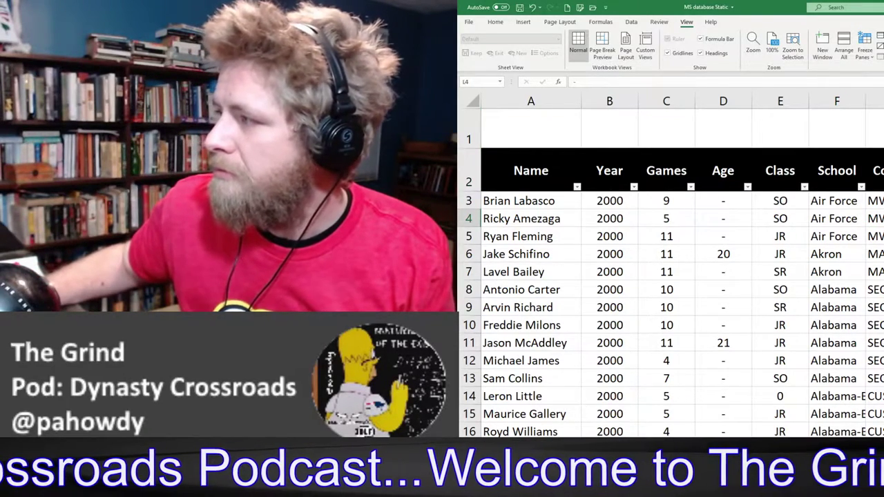
{"action": "key", "text": "Right"}
{"action": "key", "text": "Right"}
{"action": "key", "text": "Right"}
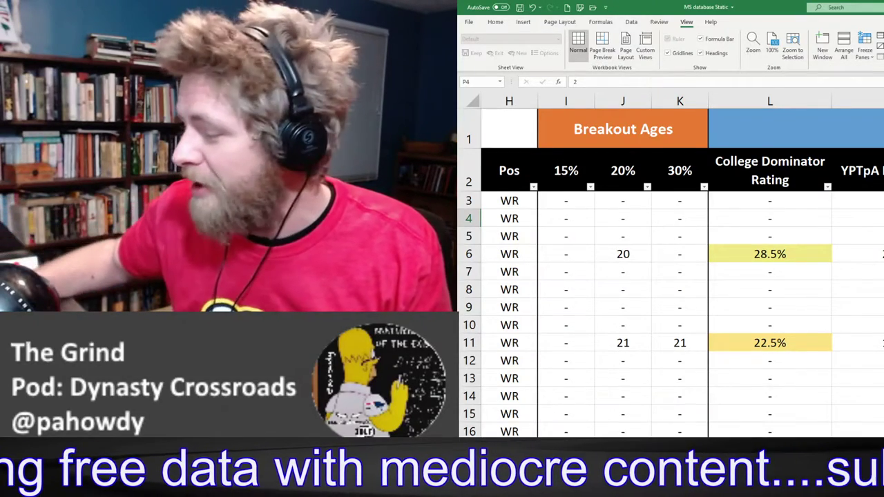
{"action": "key", "text": "Right"}
{"action": "key", "text": "Right"}
{"action": "key", "text": "Right"}
{"action": "key", "text": "Right"}
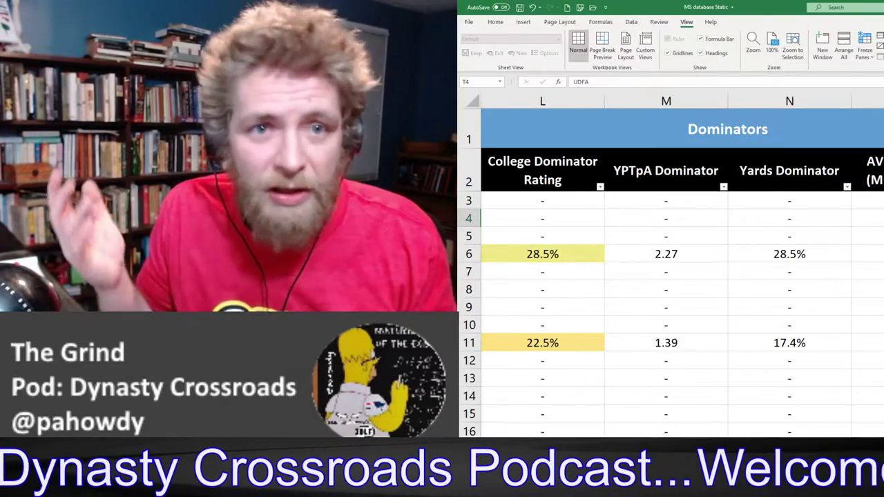
{"action": "key", "text": "Right"}
{"action": "key", "text": "Right"}
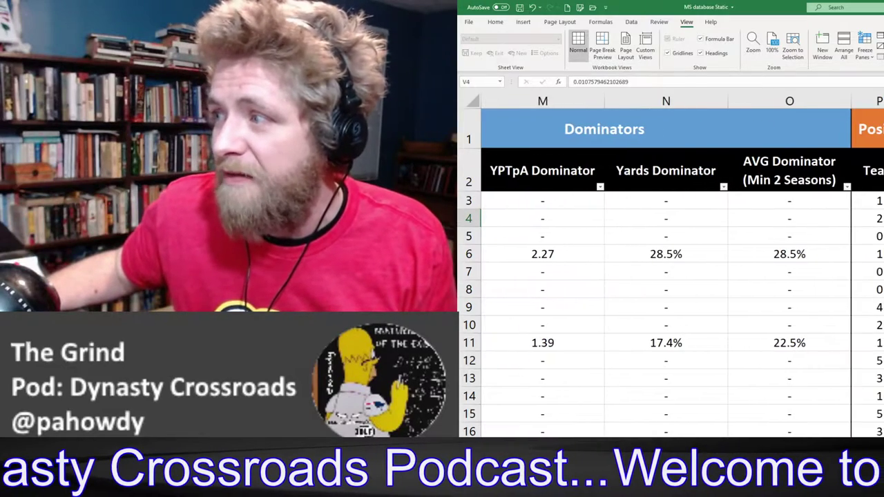
{"action": "key", "text": "Left"}
{"action": "key", "text": "Left"}
{"action": "key", "text": "Left"}
{"action": "key", "text": "Left"}
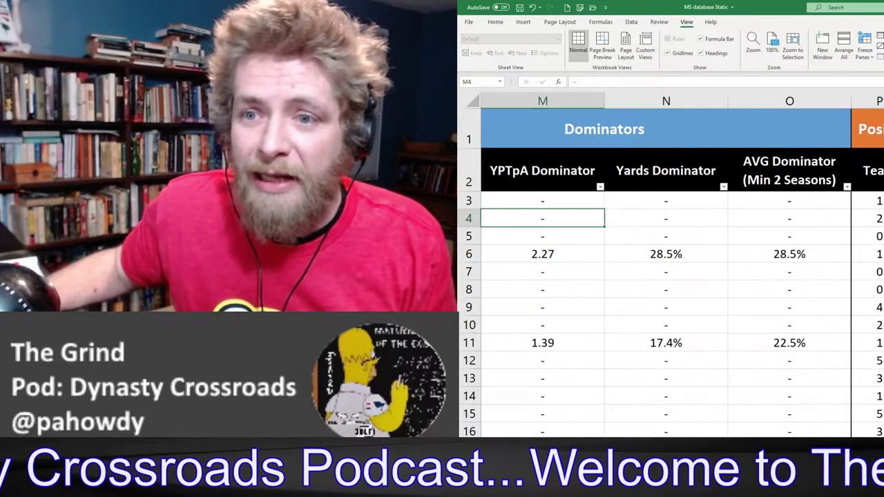
{"action": "key", "text": "Up"}
{"action": "key", "text": "Up"}
{"action": "key", "text": "Up"}
{"action": "key", "text": "Down"}
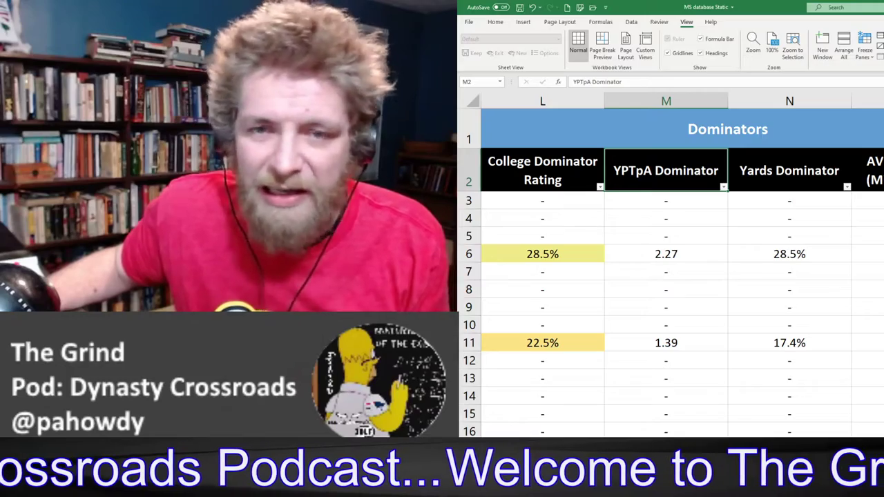
{"action": "key", "text": "Left"}
{"action": "key", "text": "Home"}
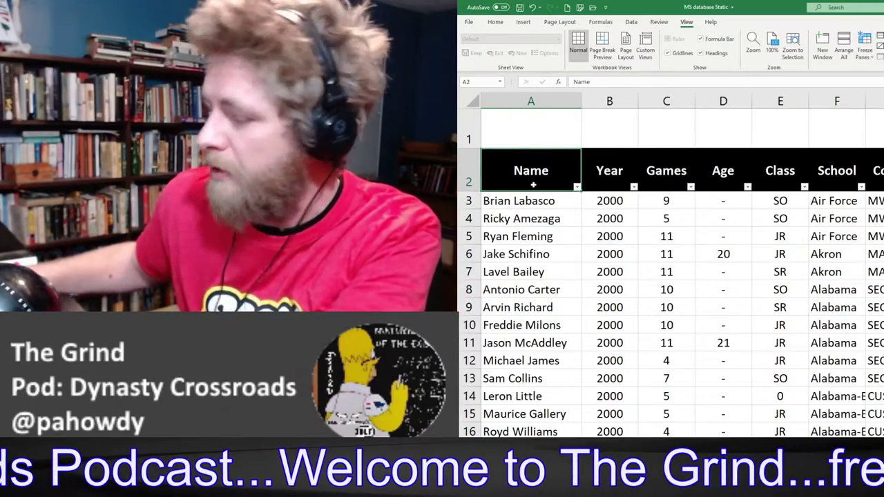
{"action": "scroll", "coordinate": [534, 186], "scroll_direction": "right", "scroll_amount": 5}
{"action": "scroll", "coordinate": [534, 186], "scroll_direction": "right", "scroll_amount": 2}
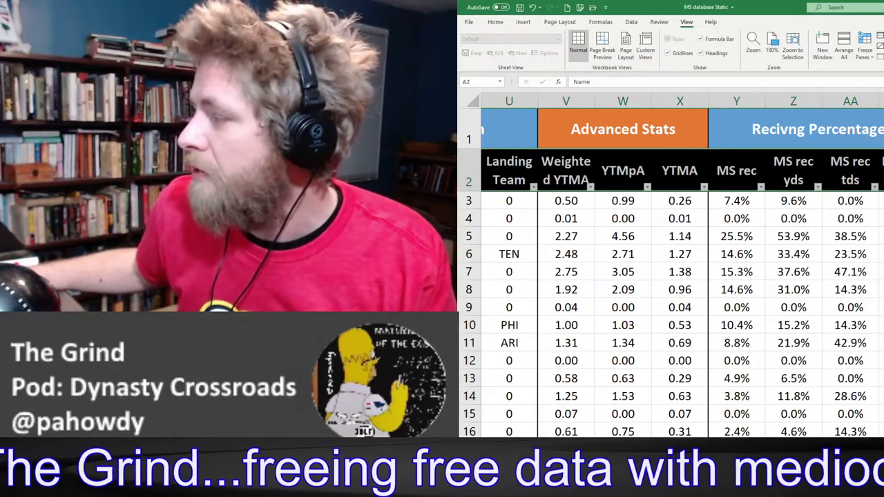
{"action": "scroll", "coordinate": [682, 277], "scroll_direction": "left", "scroll_amount": 10}
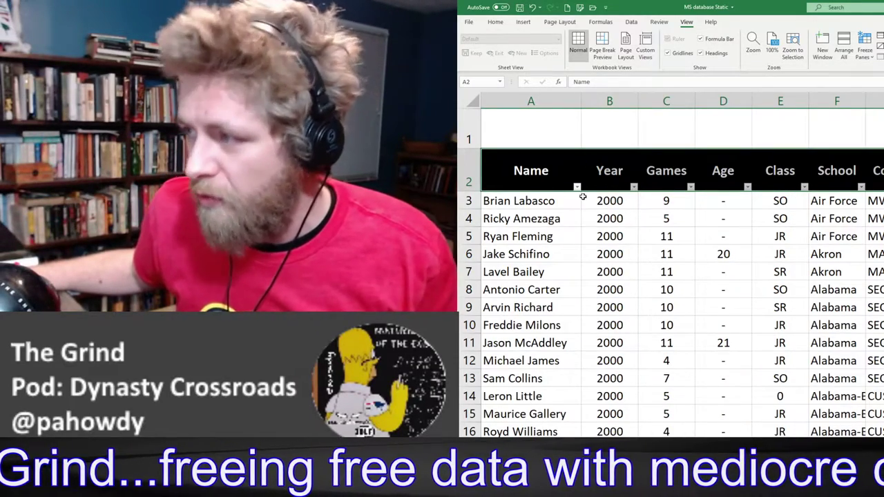
{"action": "left_click", "coordinate": [576, 186]}
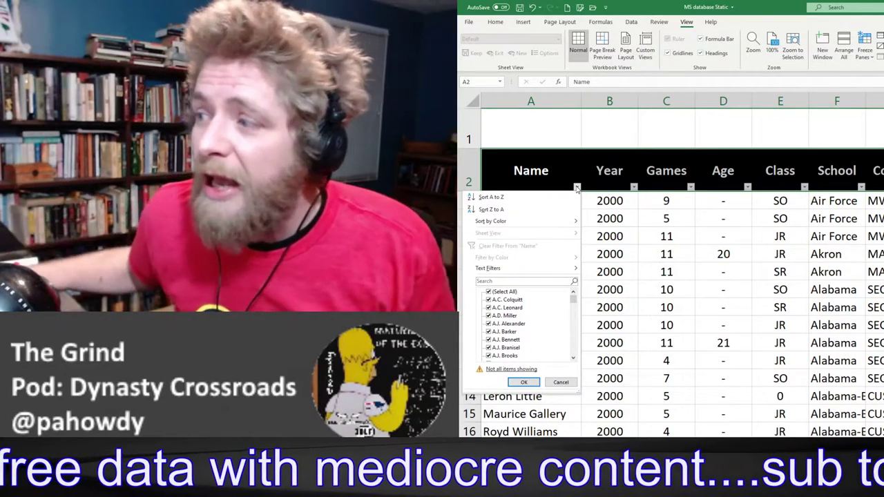
{"action": "left_click", "coordinate": [505, 293]}
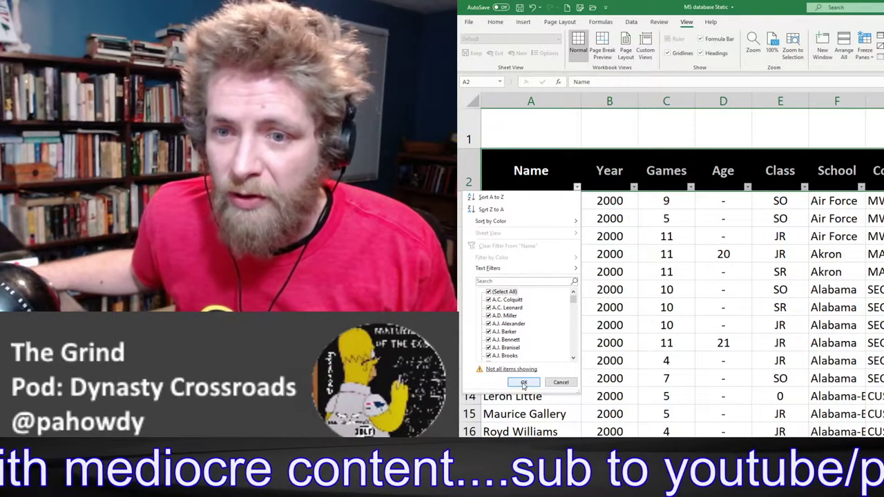
{"action": "left_click", "coordinate": [524, 384]}
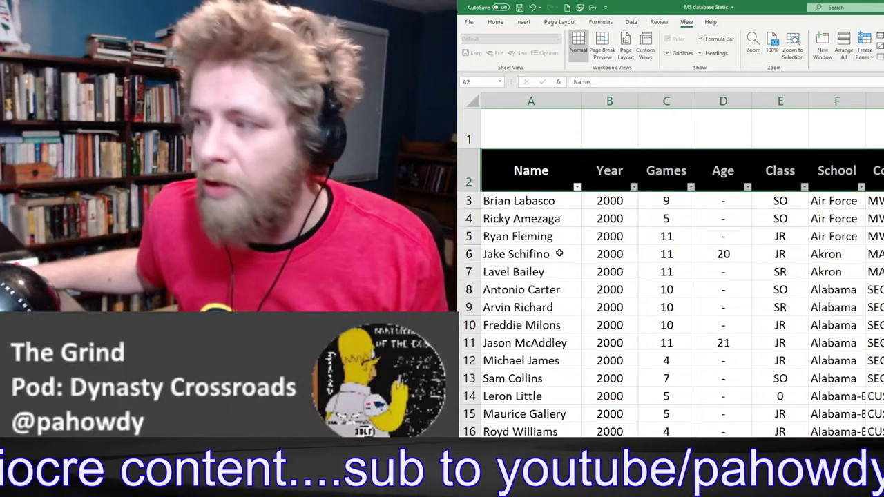
{"action": "left_click", "coordinate": [577, 187]}
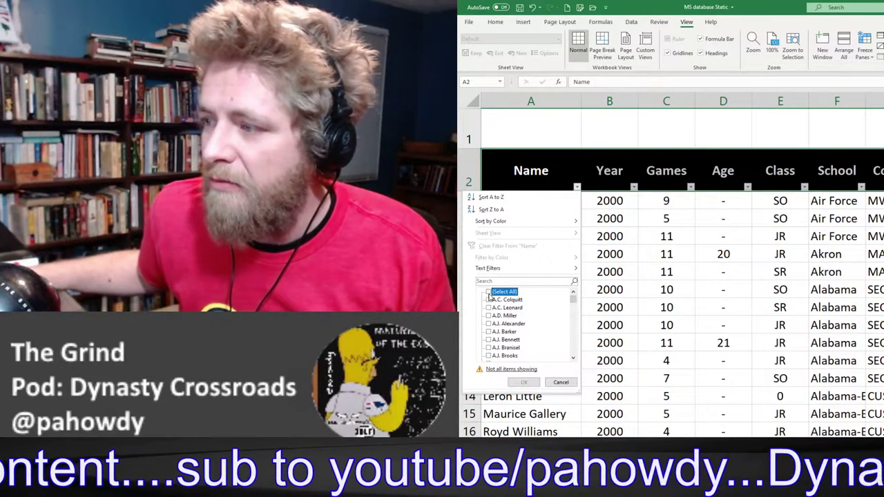
{"action": "left_click", "coordinate": [489, 299]}
{"action": "left_click", "coordinate": [489, 332]}
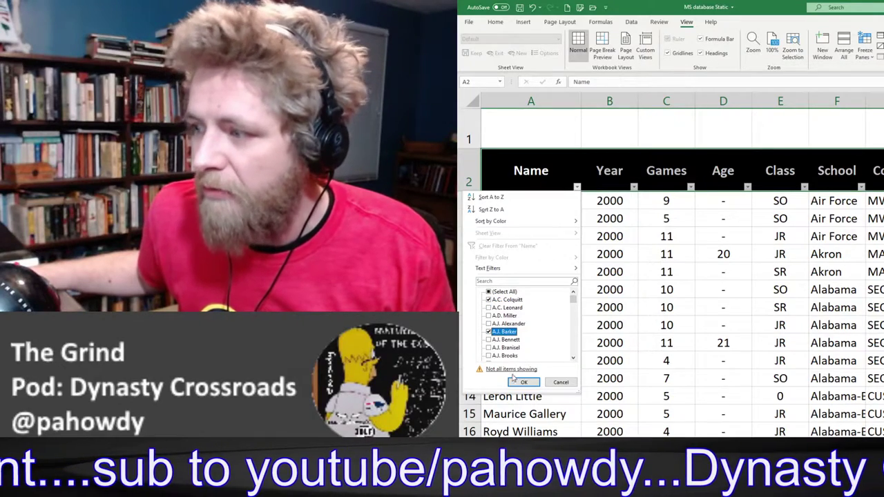
{"action": "left_click", "coordinate": [523, 382]}
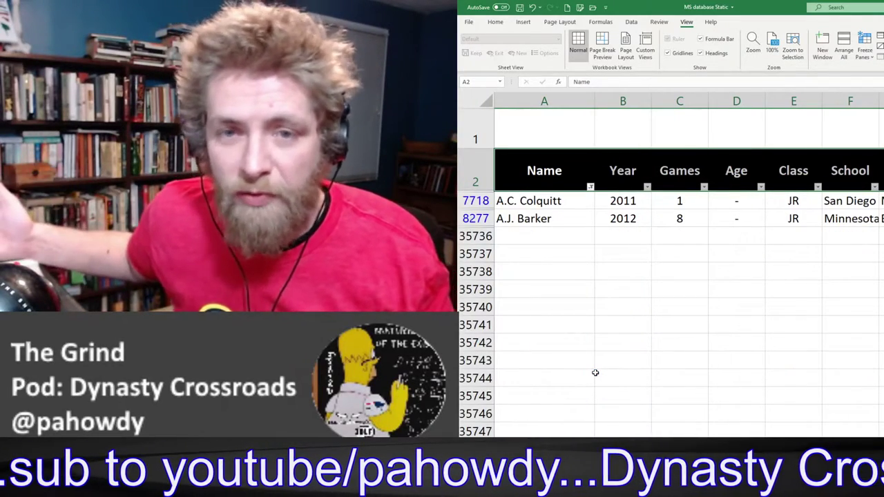
{"action": "left_click", "coordinate": [589, 186]}
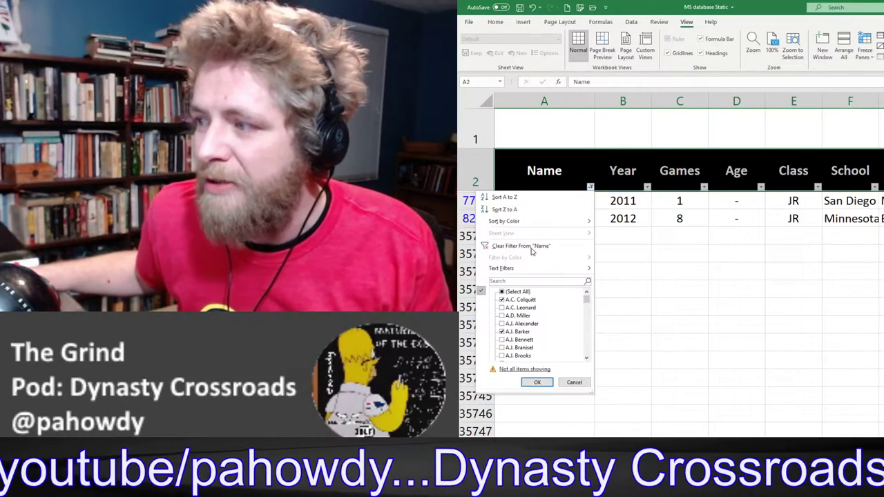
{"action": "left_click", "coordinate": [530, 247]}
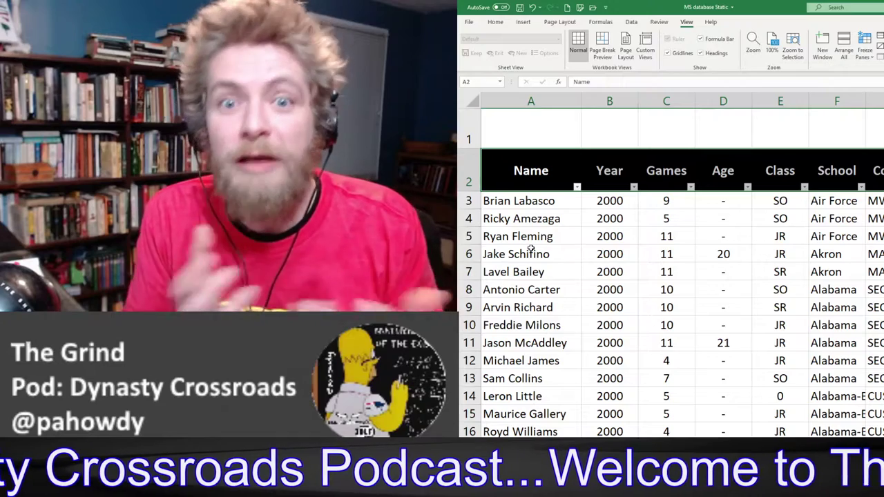
Sort the player table by Year, smallest to largest, so the 2000 entries come first
{"action": "left_click", "coordinate": [577, 188]}
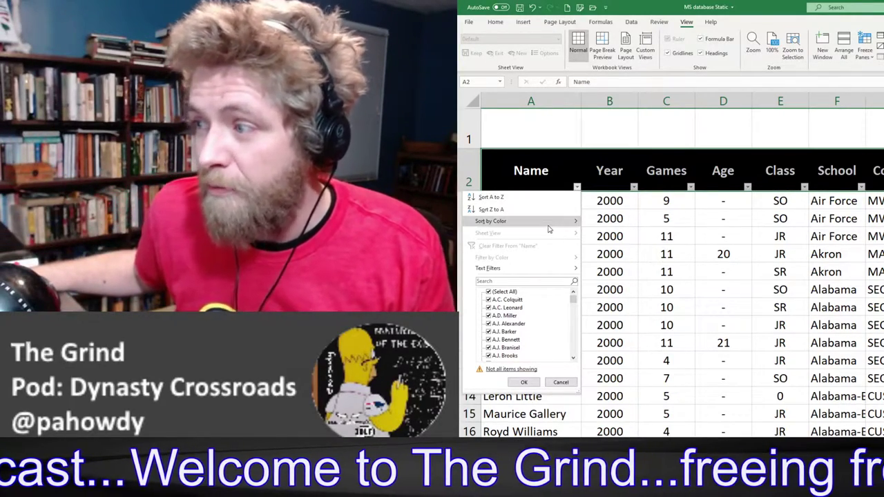
{"action": "mouse_move", "coordinate": [549, 228]}
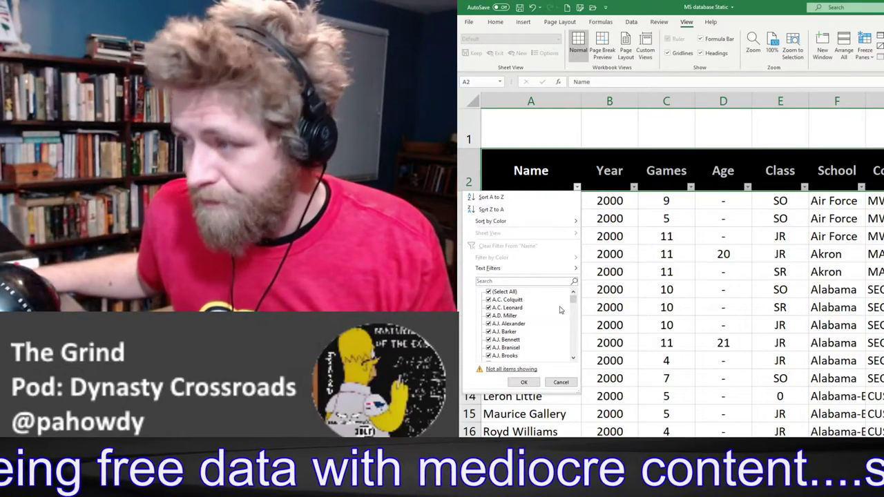
{"action": "left_click", "coordinate": [665, 233]}
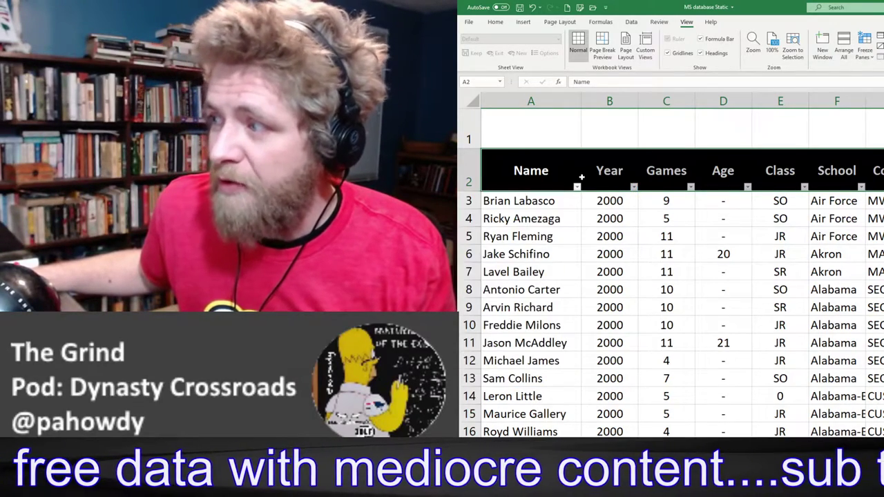
{"action": "left_click", "coordinate": [612, 188]}
{"action": "left_click", "coordinate": [634, 188]}
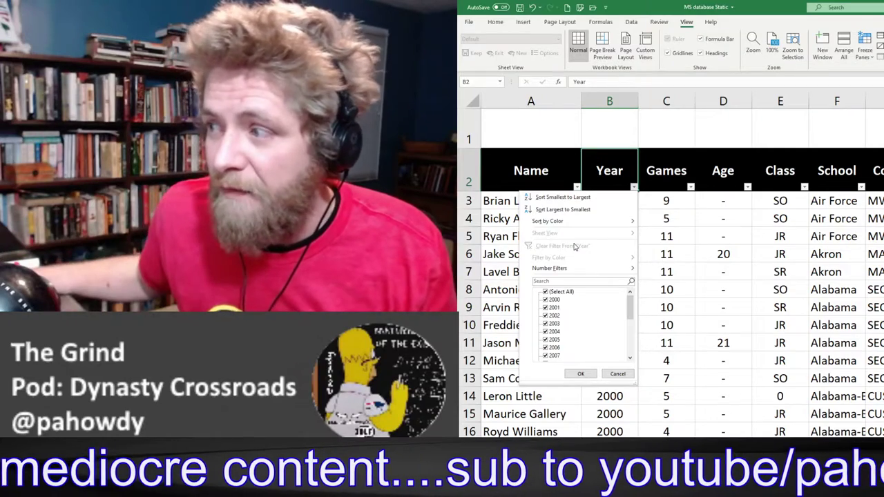
{"action": "left_click", "coordinate": [590, 198]}
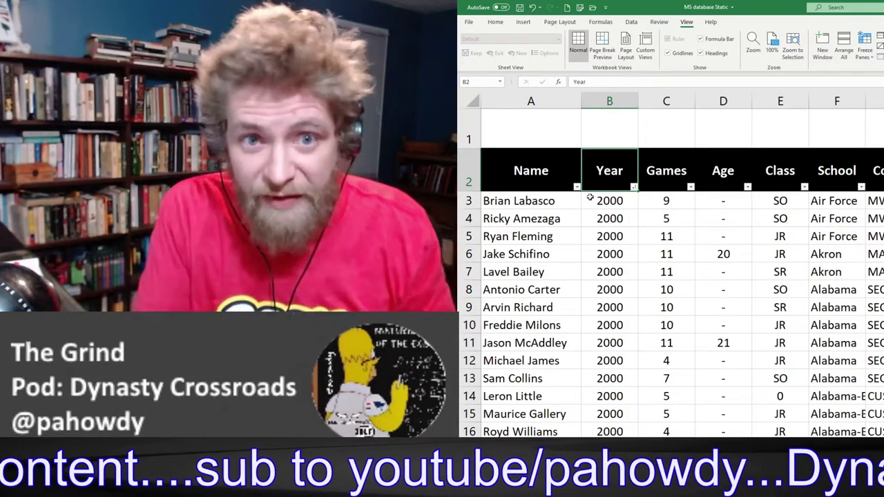
{"action": "key", "text": "Left"}
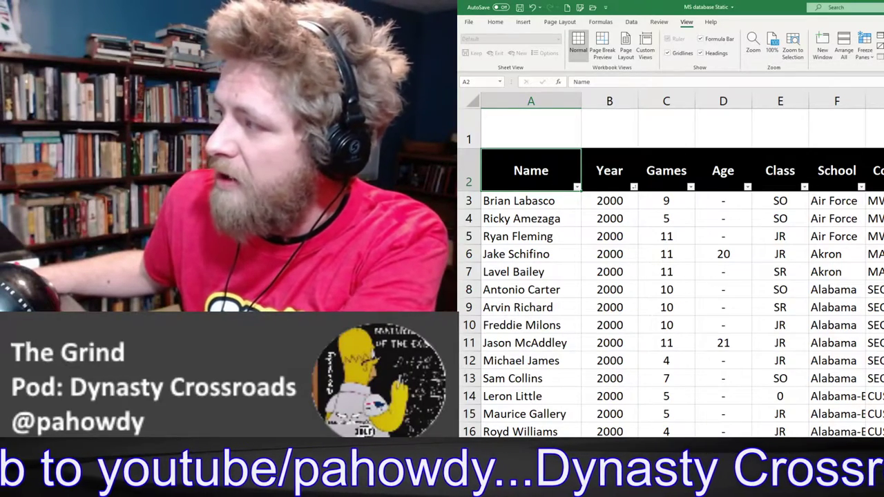
Scroll right to the Advanced Stats columns and open the YTMA header's sort/filter dropdown
{"action": "scroll", "coordinate": [681, 265], "scroll_direction": "right", "scroll_amount": 7}
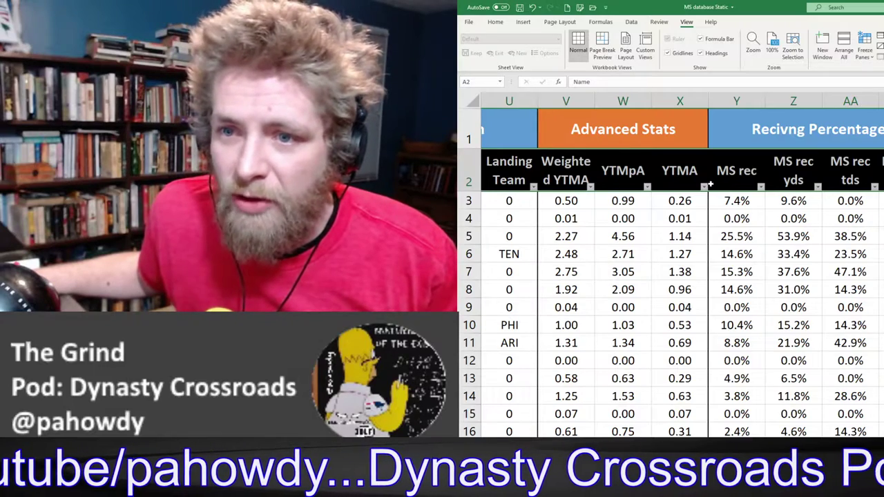
{"action": "left_click", "coordinate": [704, 186]}
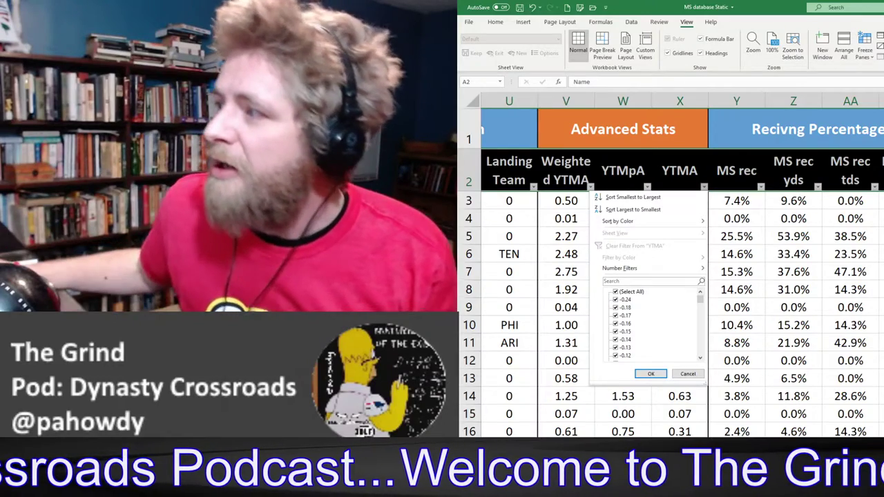
Close the YTMA dropdown and switch the header filters off from the Data tab
{"action": "left_click", "coordinate": [741, 58]}
{"action": "left_click", "coordinate": [632, 21]}
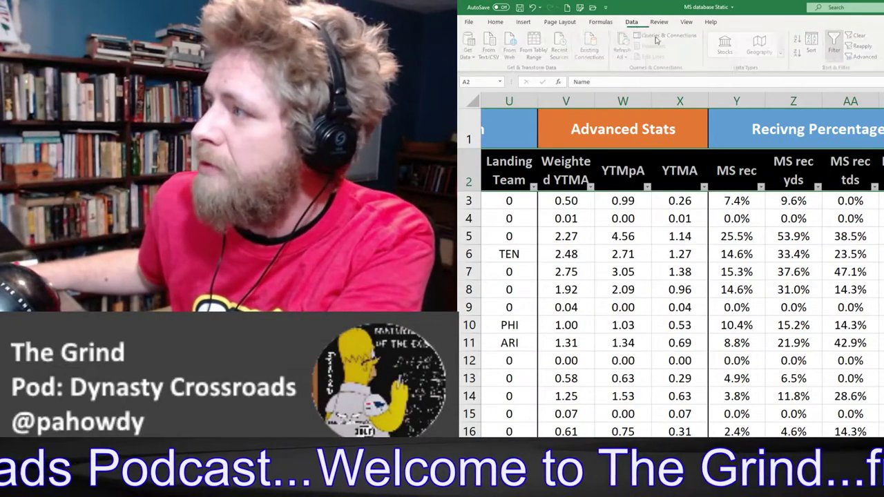
{"action": "left_click", "coordinate": [834, 43]}
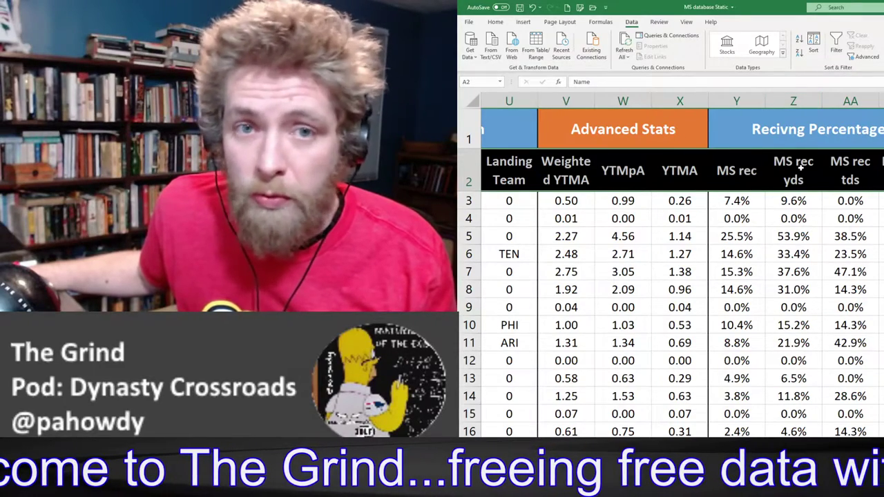
{"action": "left_click", "coordinate": [836, 48]}
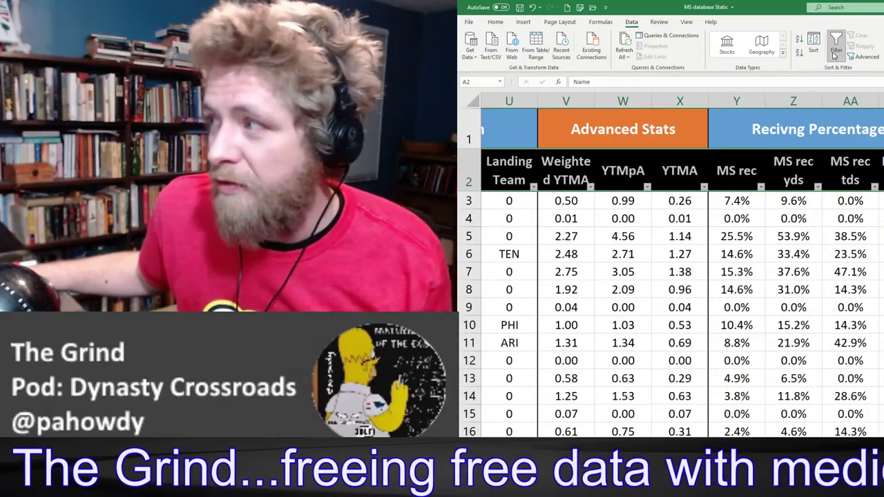
Select header cell Y2 and reapply the row-2 header filters with Ctrl+Shift+L
{"action": "left_click", "coordinate": [733, 170]}
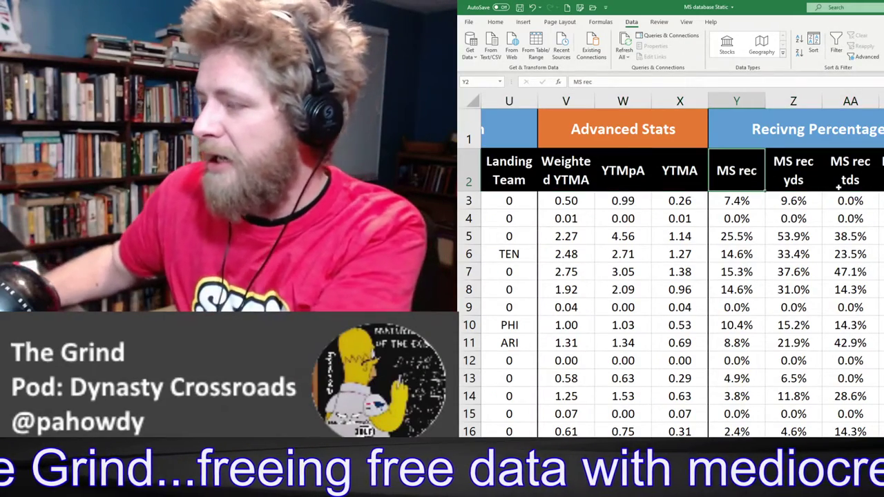
{"action": "scroll", "coordinate": [733, 276], "scroll_direction": "left", "scroll_amount": 10}
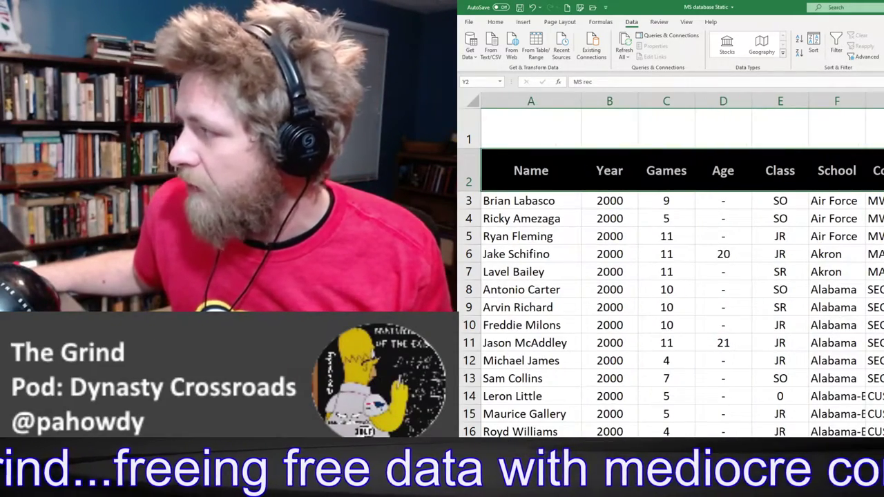
{"action": "scroll", "coordinate": [670, 276], "scroll_direction": "right", "scroll_amount": 6}
{"action": "scroll", "coordinate": [670, 276], "scroll_direction": "right", "scroll_amount": 7}
{"action": "scroll", "coordinate": [670, 277], "scroll_direction": "right", "scroll_amount": 1}
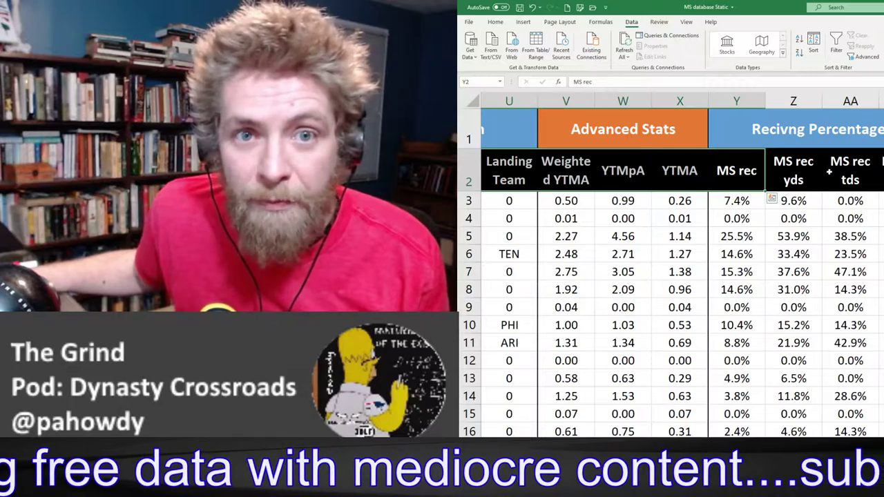
{"action": "key", "text": "ctrl+shift+l"}
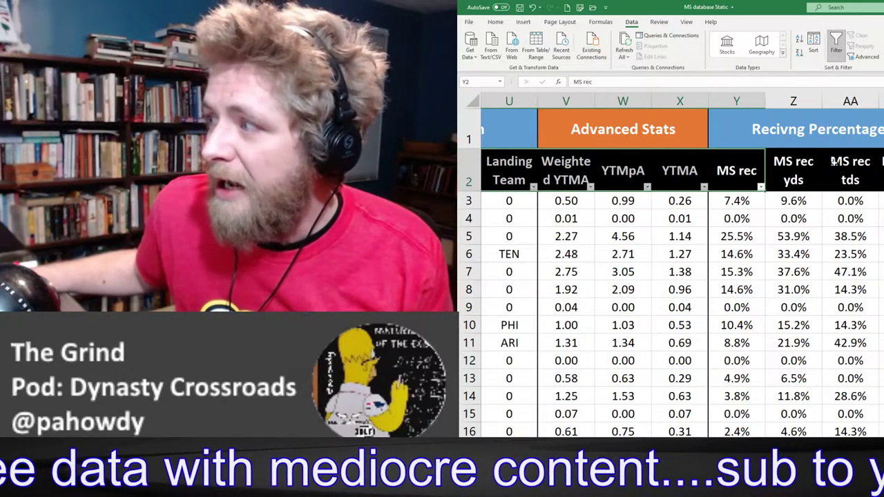
{"action": "scroll", "coordinate": [557, 218], "scroll_direction": "left", "scroll_amount": 20}
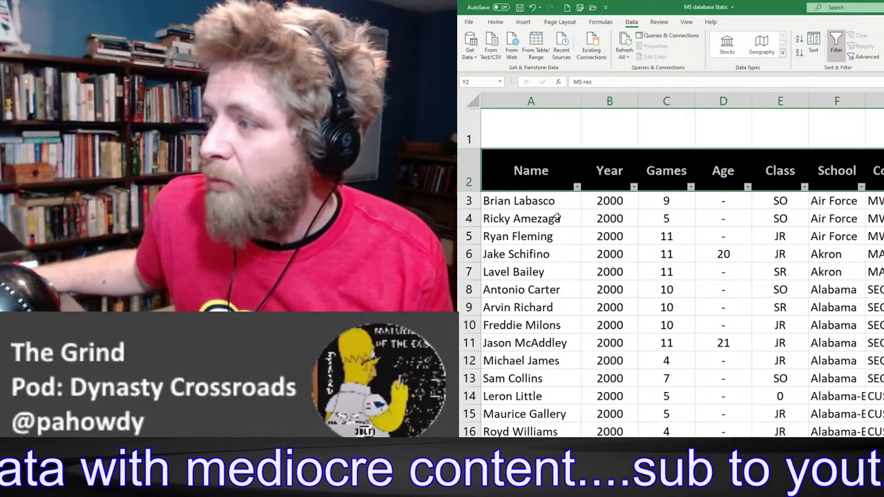
Sort the players by Name A to Z and look over the MS rec yds and MS rec tds columns
{"action": "left_click", "coordinate": [576, 188]}
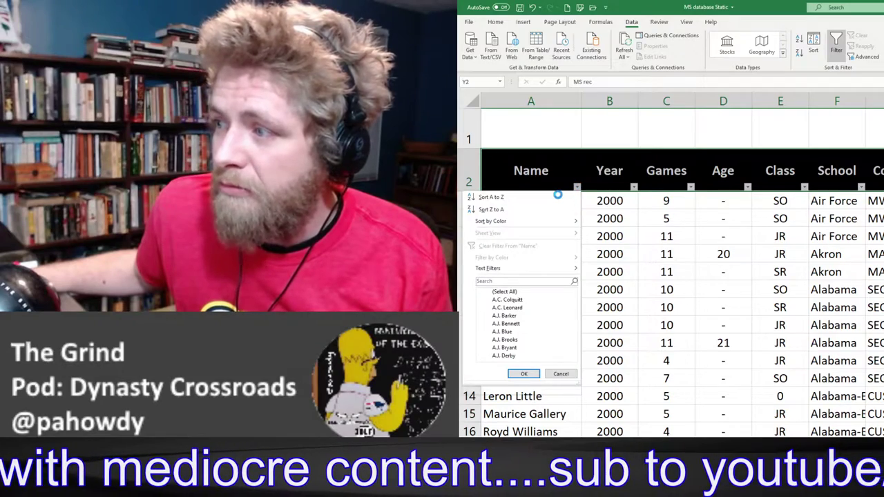
{"action": "left_click", "coordinate": [557, 196]}
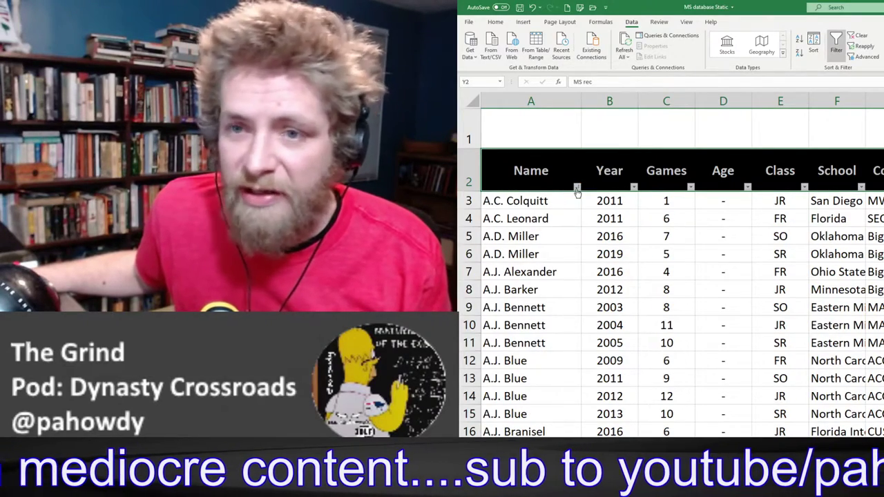
{"action": "scroll", "coordinate": [670, 290], "scroll_direction": "right", "scroll_amount": 2}
{"action": "scroll", "coordinate": [670, 290], "scroll_direction": "right", "scroll_amount": 5}
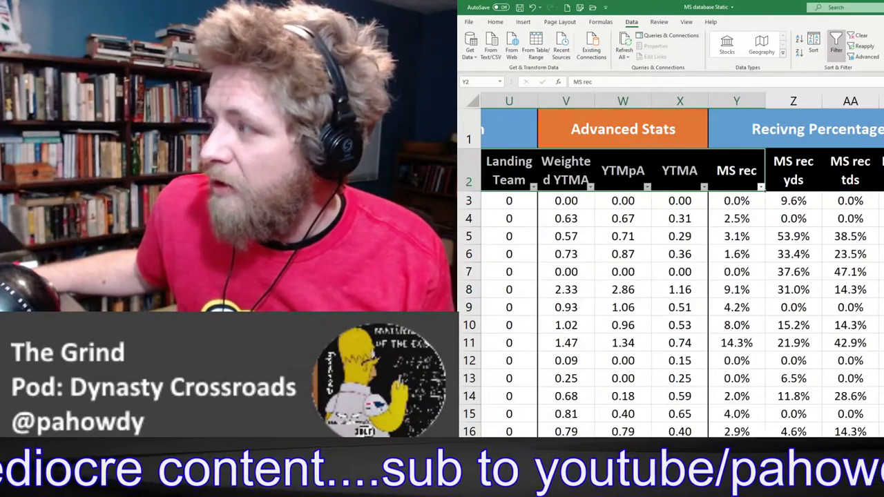
{"action": "left_click_drag", "start_coordinate": [793, 101], "coordinate": [850, 101]}
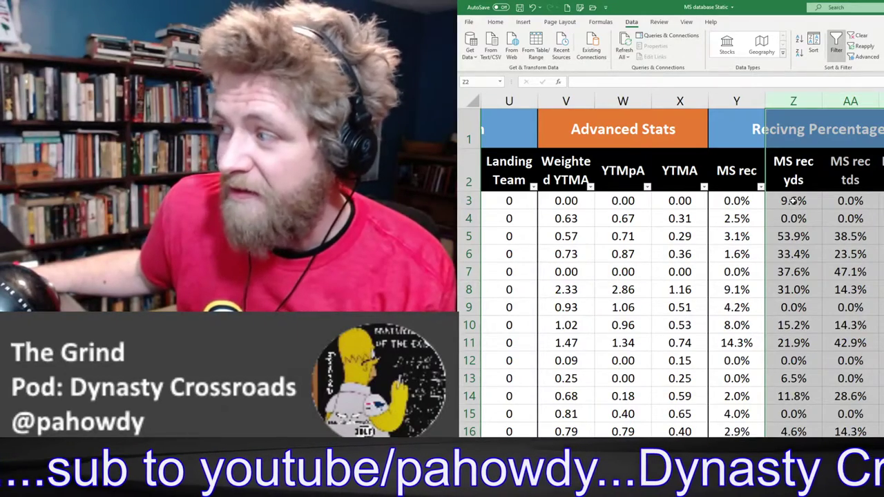
{"action": "scroll", "coordinate": [622, 277], "scroll_direction": "left", "scroll_amount": 10}
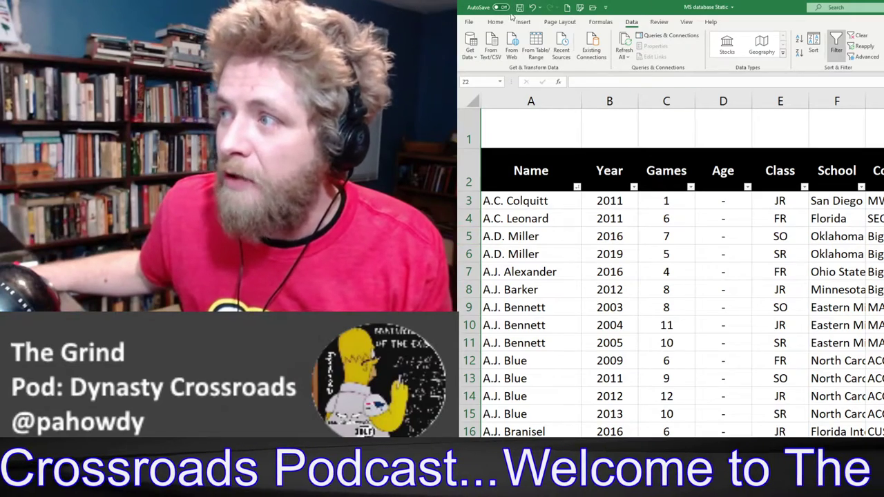
Undo the name sort and earlier changes back to the original unsorted order
{"action": "left_click", "coordinate": [532, 8]}
{"action": "left_click", "coordinate": [532, 7]}
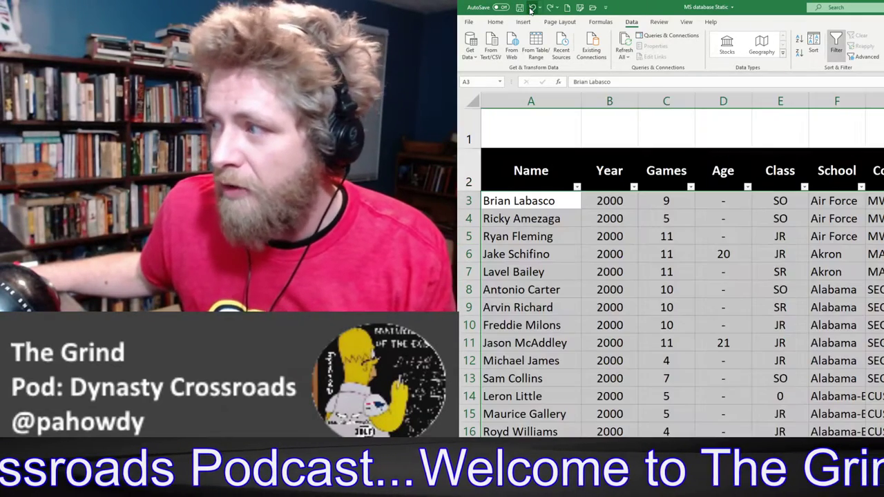
{"action": "left_click", "coordinate": [532, 8]}
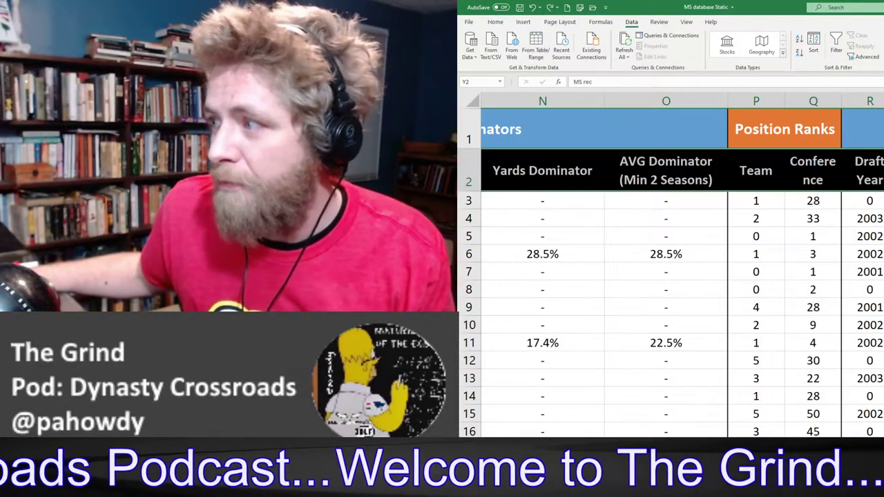
{"action": "key", "text": "ctrl+z"}
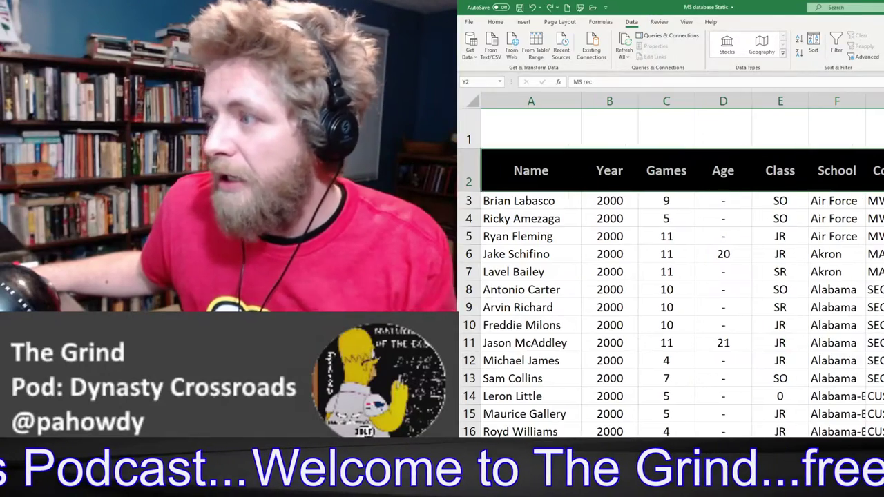
Turn the header filters back on and check the year-2000 rows from Air Force onward
{"action": "left_click", "coordinate": [517, 170]}
{"action": "scroll", "coordinate": [843, 179], "scroll_direction": "right", "scroll_amount": 10}
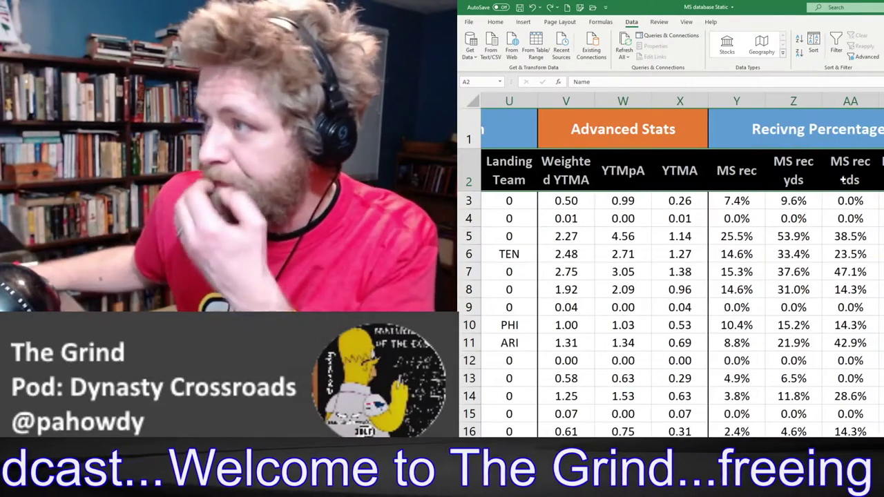
{"action": "left_click", "coordinate": [836, 45]}
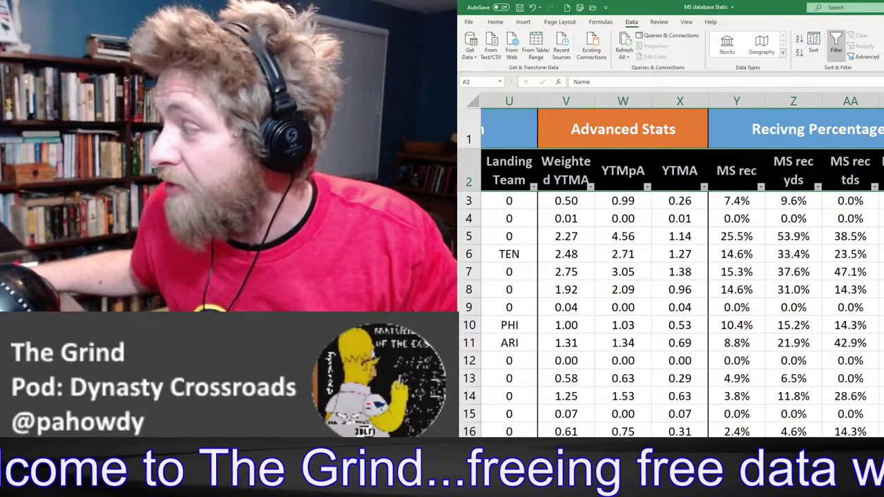
{"action": "scroll", "coordinate": [670, 276], "scroll_direction": "left", "scroll_amount": 10}
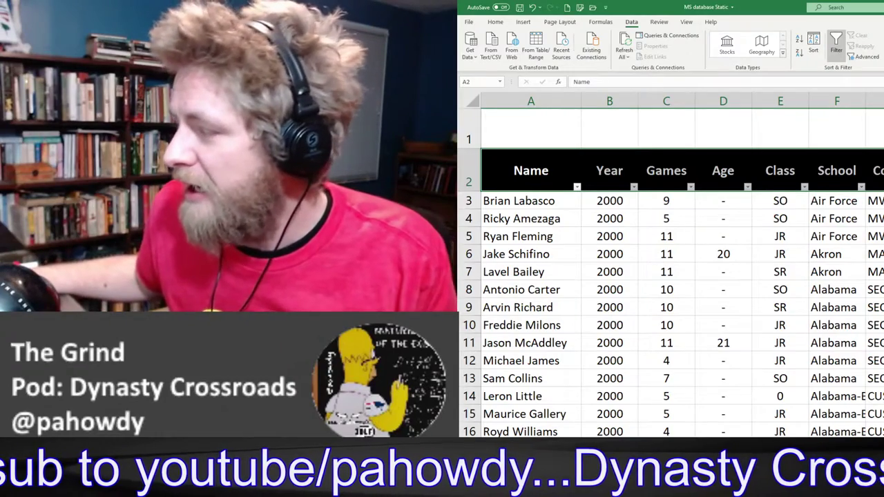
{"action": "scroll", "coordinate": [670, 290], "scroll_direction": "right", "scroll_amount": 10}
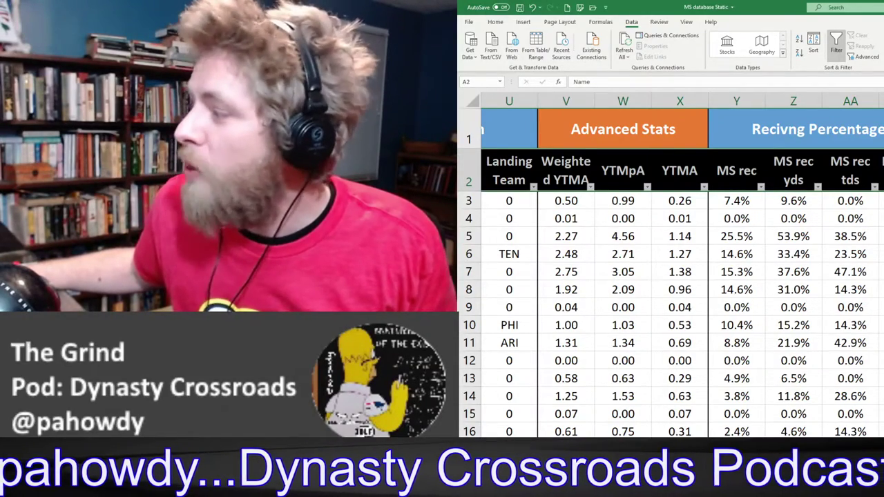
{"action": "scroll", "coordinate": [670, 290], "scroll_direction": "left", "scroll_amount": 10}
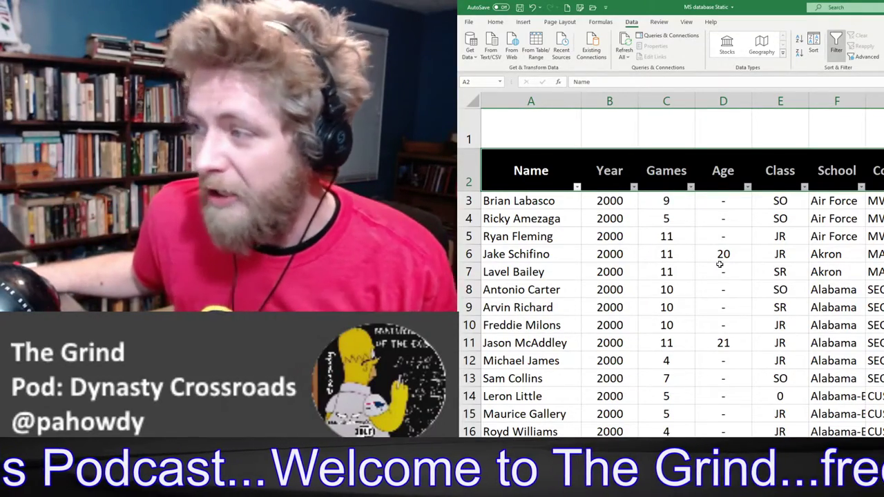
{"action": "left_click", "coordinate": [618, 220]}
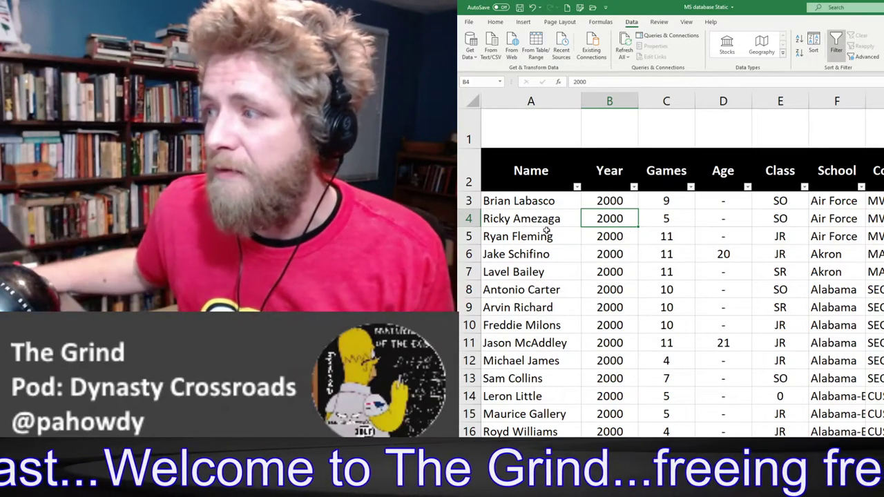
{"action": "left_click", "coordinate": [573, 186]}
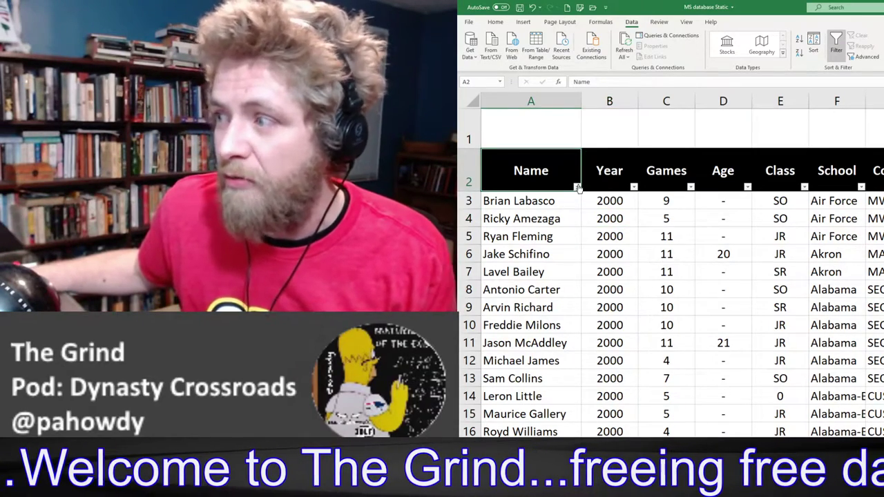
{"action": "left_click", "coordinate": [576, 186]}
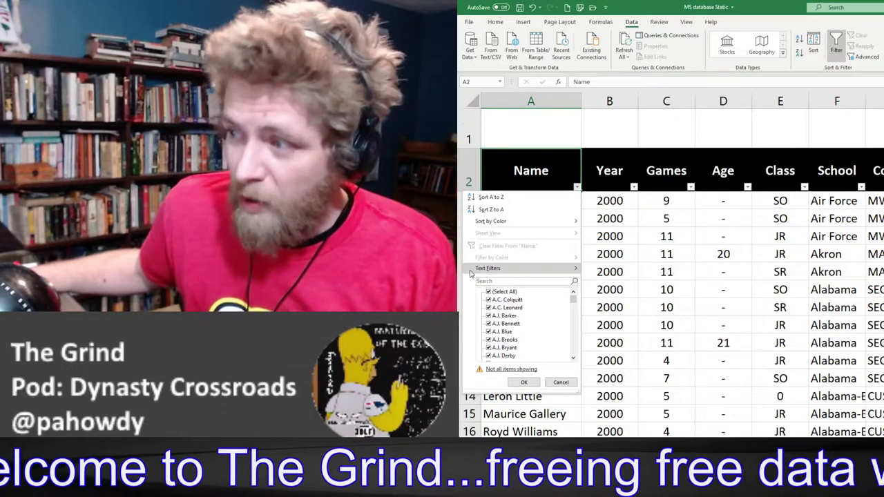
{"action": "mouse_move", "coordinate": [552, 268]}
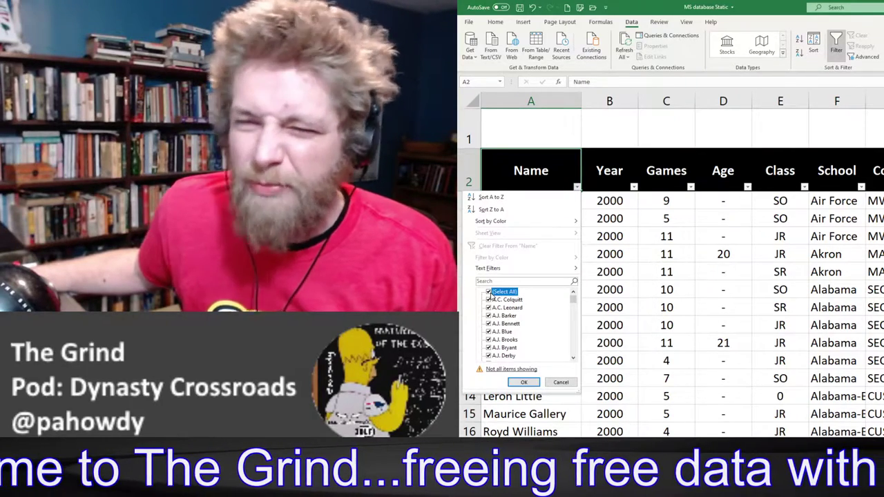
{"action": "left_click", "coordinate": [505, 291]}
{"action": "scroll", "coordinate": [507, 302], "scroll_direction": "down", "scroll_amount": 2}
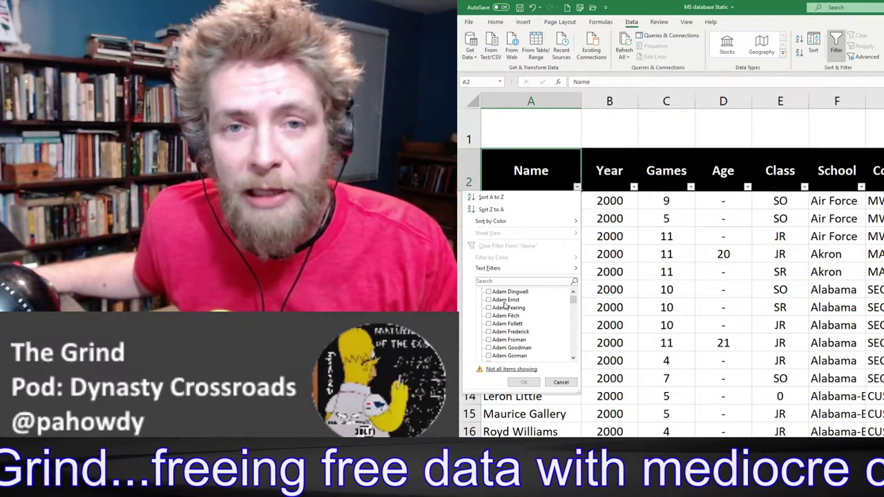
{"action": "scroll", "coordinate": [505, 305], "scroll_direction": "down", "scroll_amount": 5}
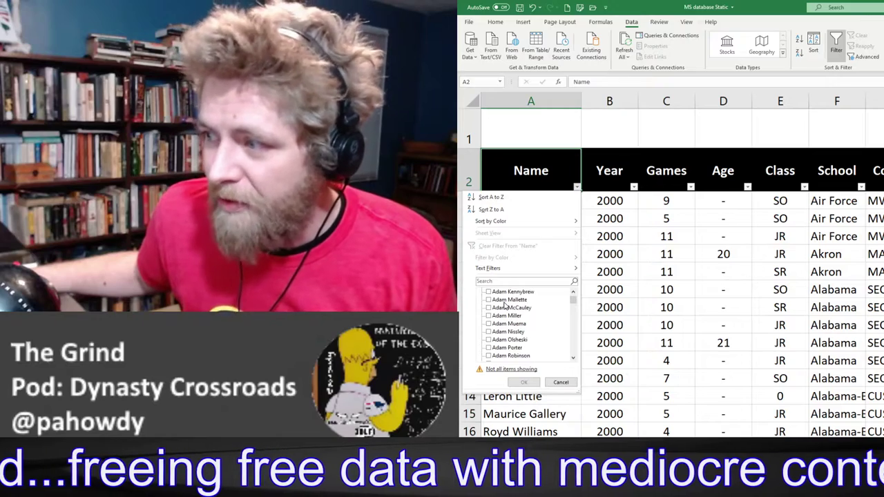
{"action": "scroll", "coordinate": [505, 306], "scroll_direction": "down", "scroll_amount": 5}
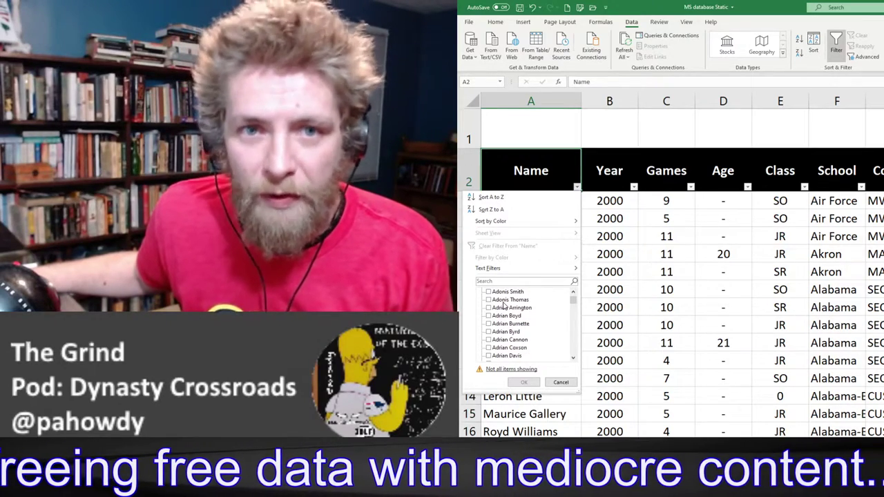
{"action": "left_click", "coordinate": [525, 282]}
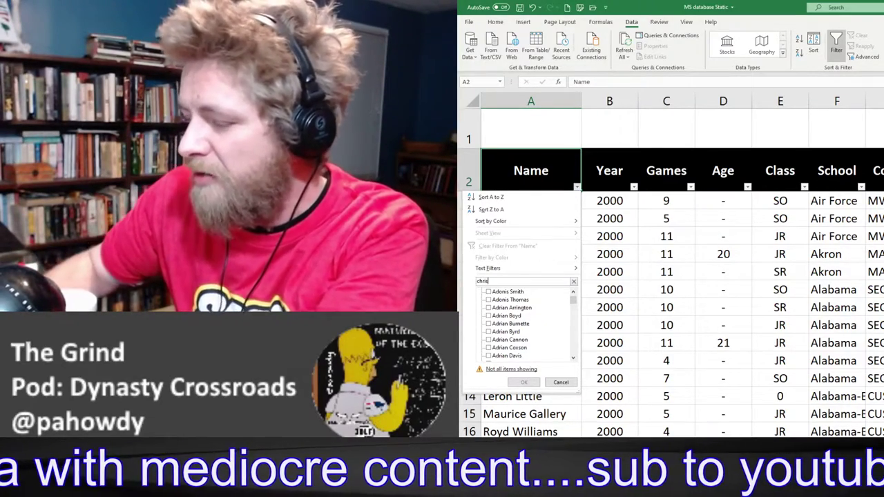
{"action": "type", "text": "chris godwin"}
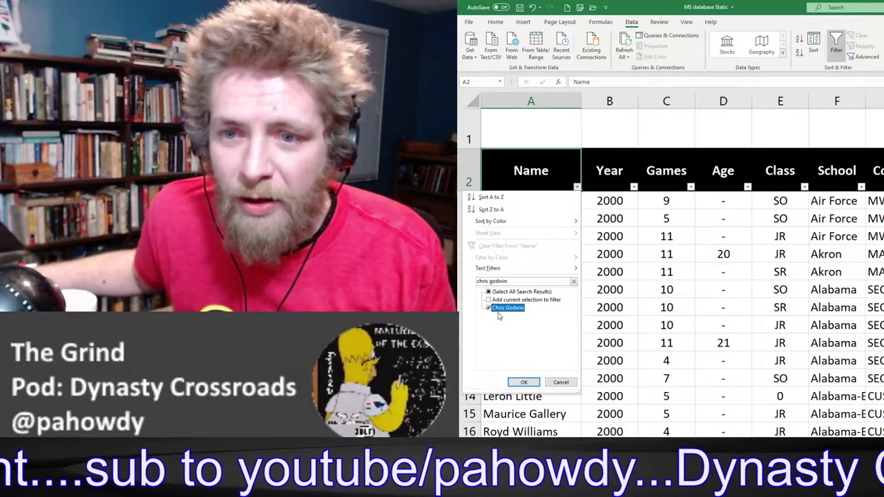
{"action": "left_click", "coordinate": [525, 383]}
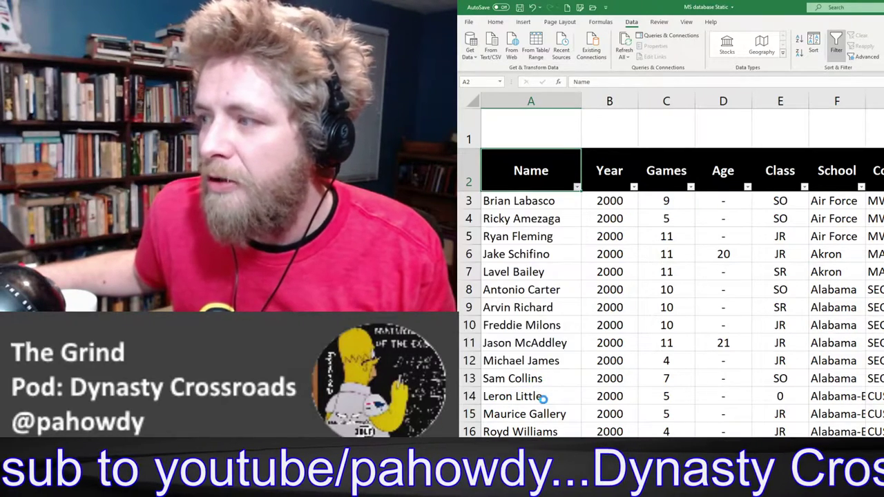
Scroll across Chris Godwin's three season rows, selecting them across the stat columns
{"action": "left_click_drag", "start_coordinate": [531, 219], "coordinate": [534, 236]}
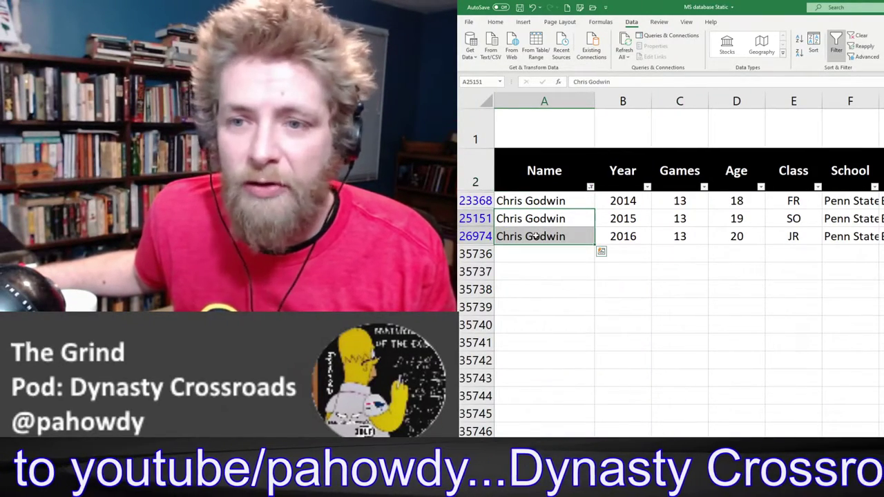
{"action": "scroll", "coordinate": [671, 277], "scroll_direction": "right", "scroll_amount": 3}
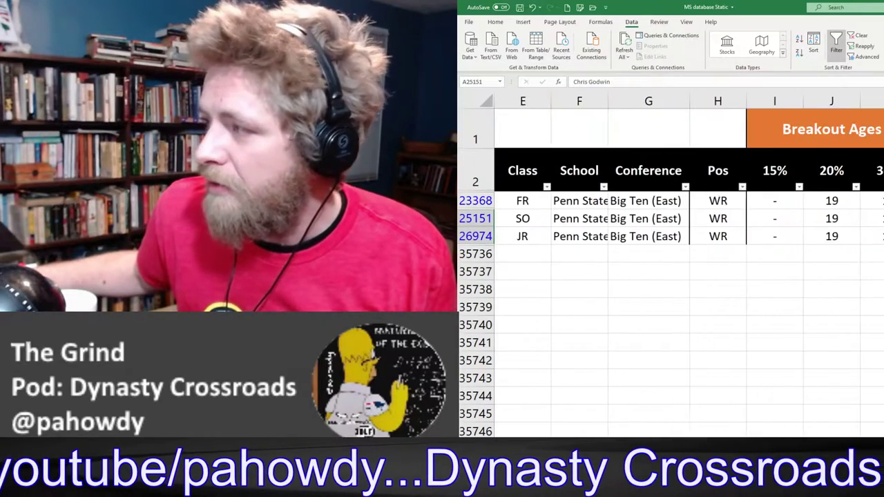
{"action": "scroll", "coordinate": [672, 276], "scroll_direction": "right", "scroll_amount": 3}
{"action": "scroll", "coordinate": [672, 276], "scroll_direction": "right", "scroll_amount": 2}
{"action": "scroll", "coordinate": [671, 277], "scroll_direction": "right", "scroll_amount": 5}
{"action": "scroll", "coordinate": [672, 276], "scroll_direction": "left", "scroll_amount": 10}
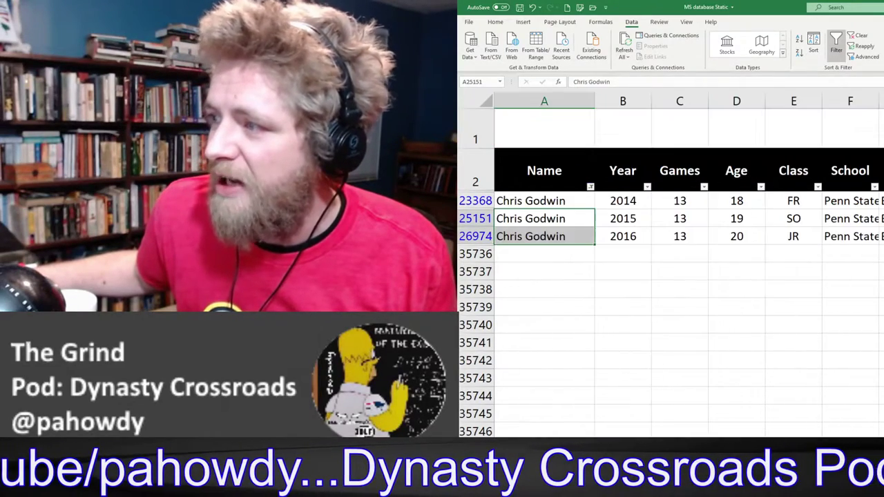
{"action": "left_click_drag", "start_coordinate": [717, 201], "coordinate": [881, 236]}
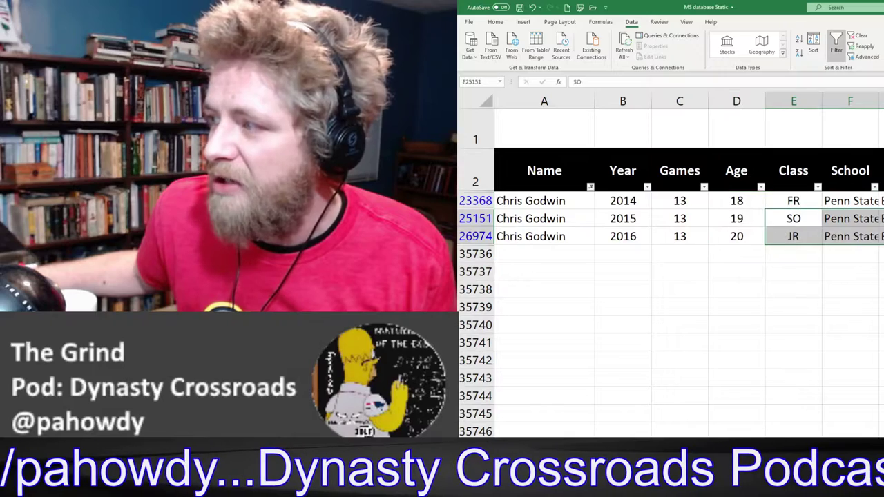
{"action": "left_click_drag", "start_coordinate": [736, 236], "coordinate": [863, 237]}
{"action": "scroll", "coordinate": [672, 276], "scroll_direction": "right", "scroll_amount": 6}
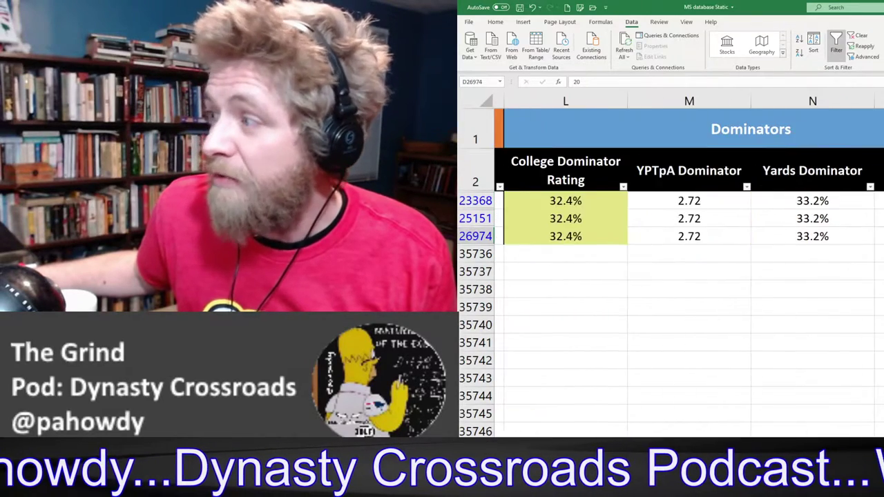
{"action": "scroll", "coordinate": [671, 277], "scroll_direction": "left", "scroll_amount": 2}
Check his Breakout Ages values, including the 2014 20% age, and Yards Dominator figures
{"action": "left_click", "coordinate": [579, 129]}
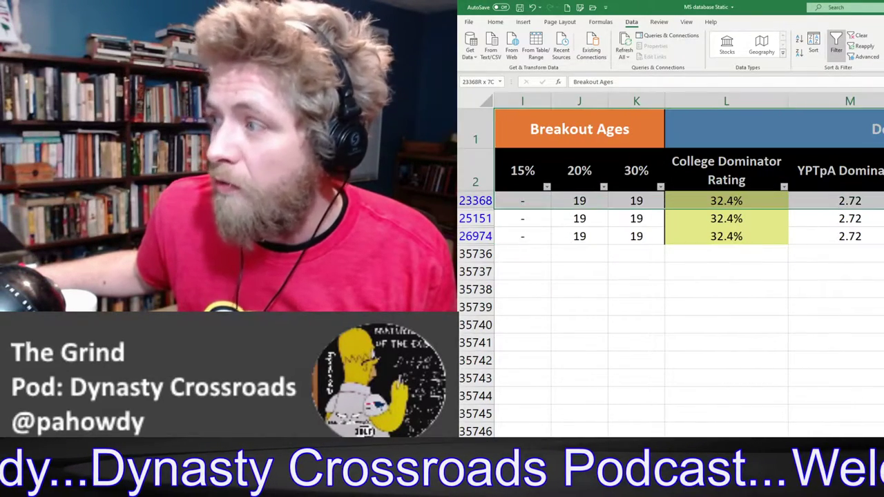
{"action": "left_click_drag", "start_coordinate": [579, 138], "coordinate": [580, 236]}
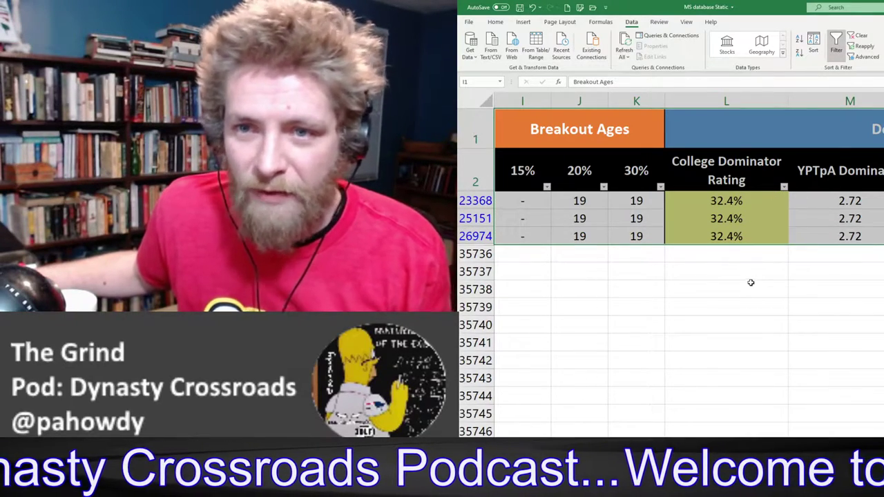
{"action": "left_click", "coordinate": [607, 201]}
{"action": "left_click", "coordinate": [581, 204]}
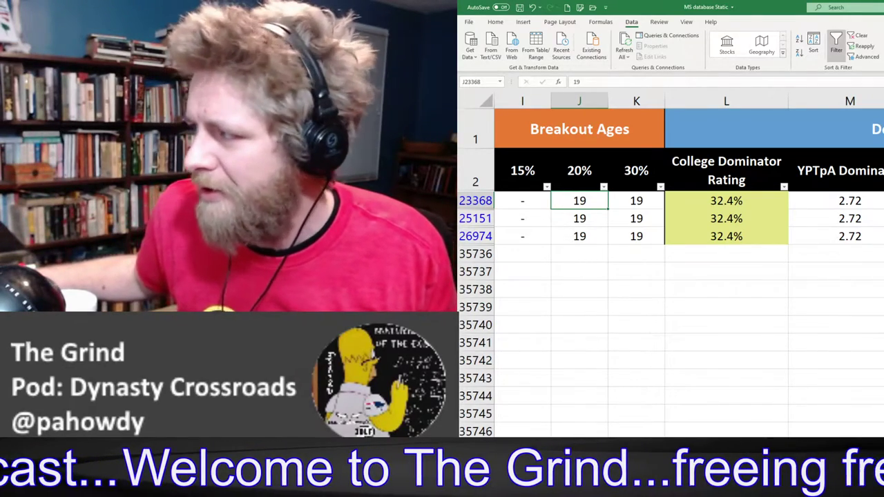
{"action": "left_click", "coordinate": [882, 218]}
{"action": "mouse_move", "coordinate": [881, 218]}
{"action": "left_mouse_down"}
{"action": "mouse_move", "coordinate": [881, 228]}
{"action": "mouse_move", "coordinate": [881, 200]}
{"action": "left_mouse_up"}
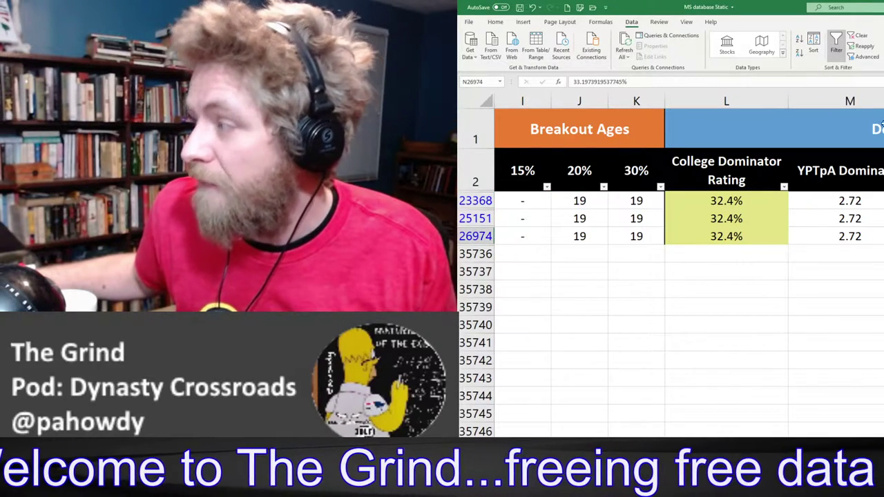
Inspect his YTMpA values: 0.68 in 2014, 2.73 in 2015, 2.71 in 2016
{"action": "scroll", "coordinate": [670, 276], "scroll_direction": "right", "scroll_amount": 3}
{"action": "scroll", "coordinate": [670, 276], "scroll_direction": "right", "scroll_amount": 2}
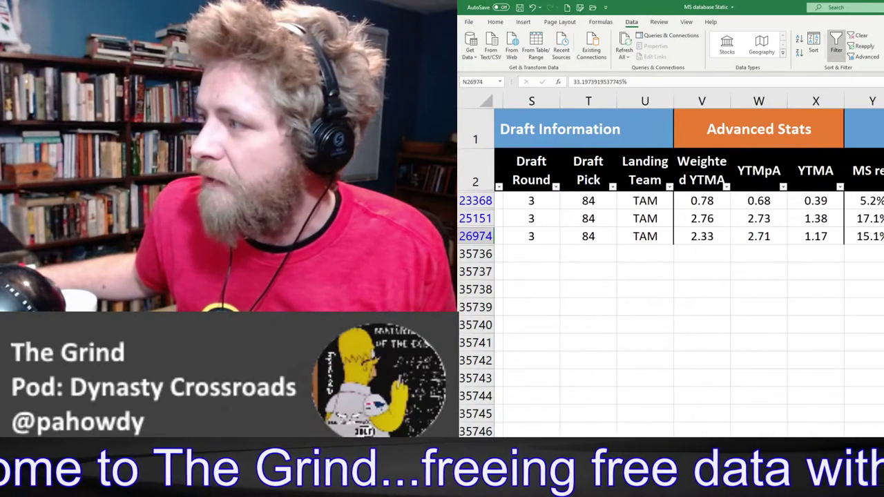
{"action": "scroll", "coordinate": [837, 243], "scroll_direction": "right", "scroll_amount": 1}
{"action": "left_click", "coordinate": [747, 199]}
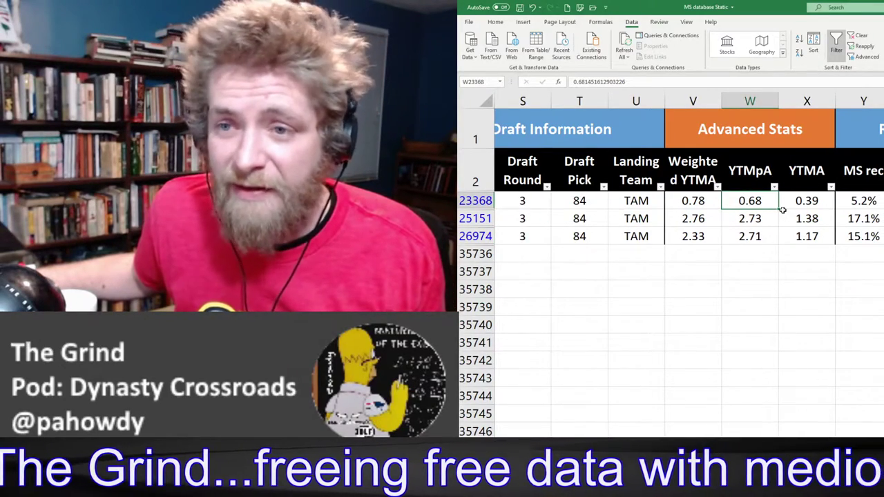
{"action": "left_click", "coordinate": [756, 219]}
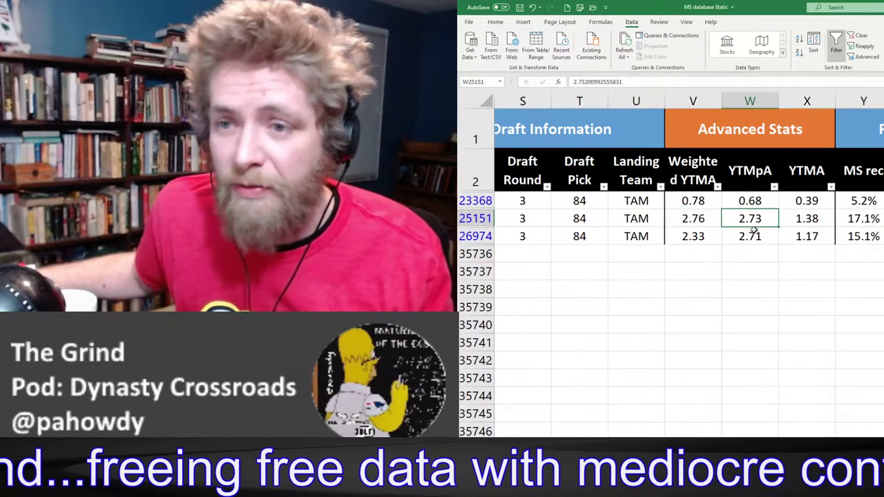
{"action": "left_click", "coordinate": [756, 236]}
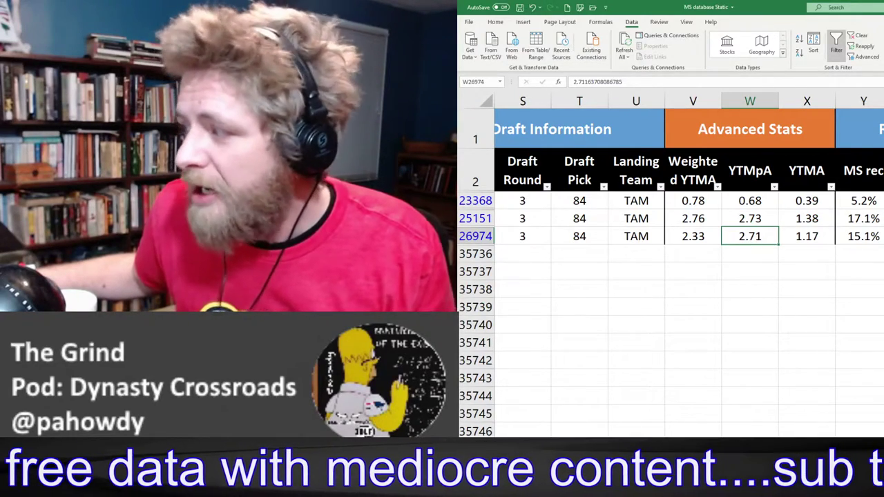
Clear the name filter so every player row shows again
{"action": "scroll", "coordinate": [670, 276], "scroll_direction": "left", "scroll_amount": 10}
{"action": "left_click", "coordinate": [577, 201]}
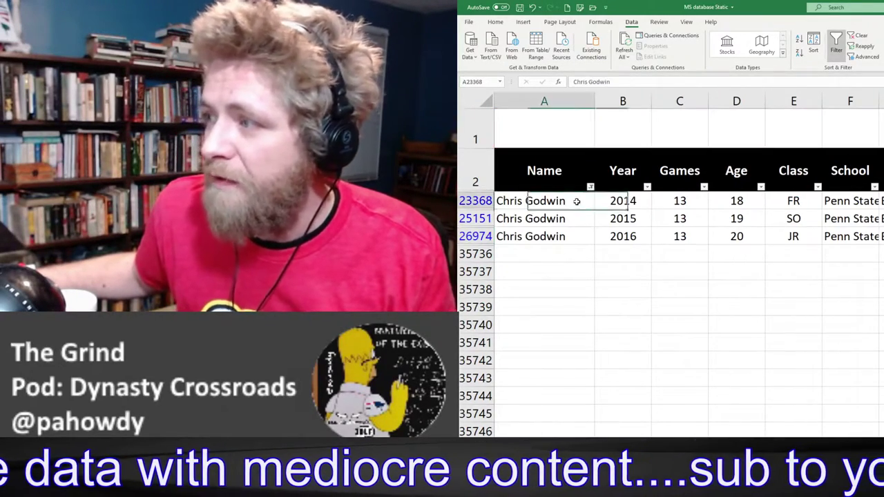
{"action": "left_click", "coordinate": [855, 38]}
{"action": "left_click", "coordinate": [792, 198]}
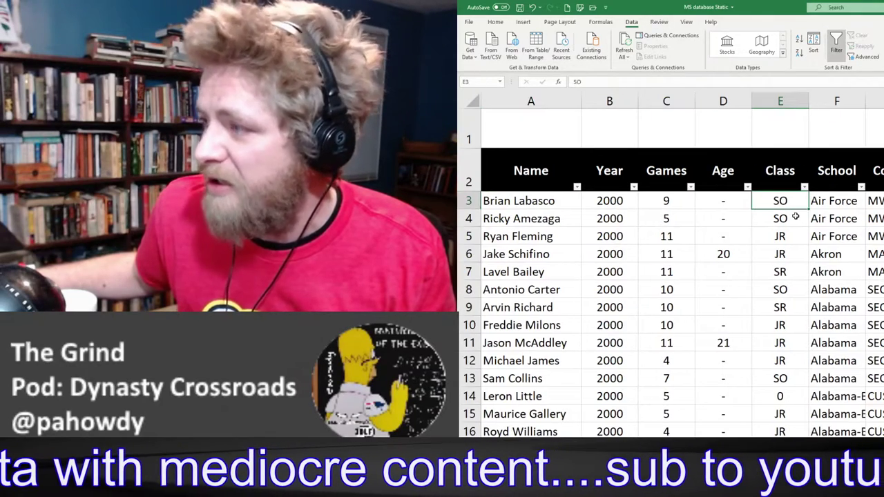
Filter the School column to Alabama only
{"action": "left_click", "coordinate": [861, 187]}
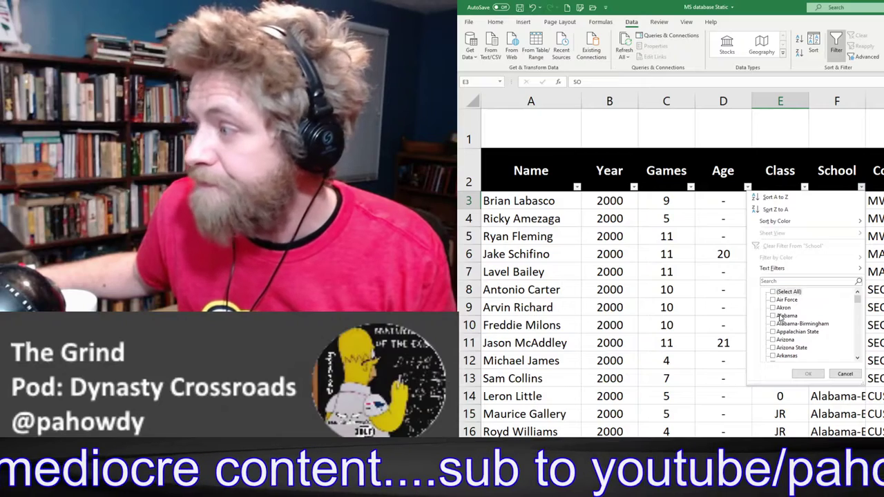
{"action": "left_click", "coordinate": [774, 317]}
{"action": "left_click", "coordinate": [809, 374]}
{"action": "left_click", "coordinate": [641, 221]}
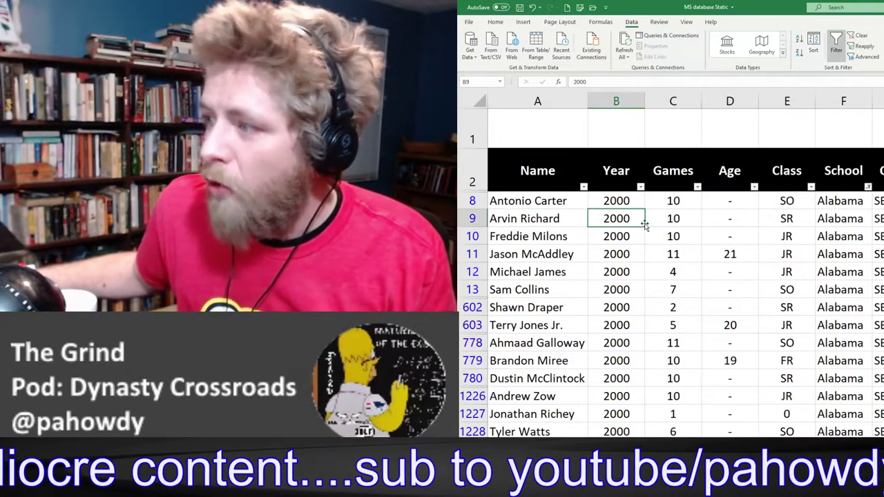
Narrow the Year filter to the 2020 season only
{"action": "left_click", "coordinate": [640, 187]}
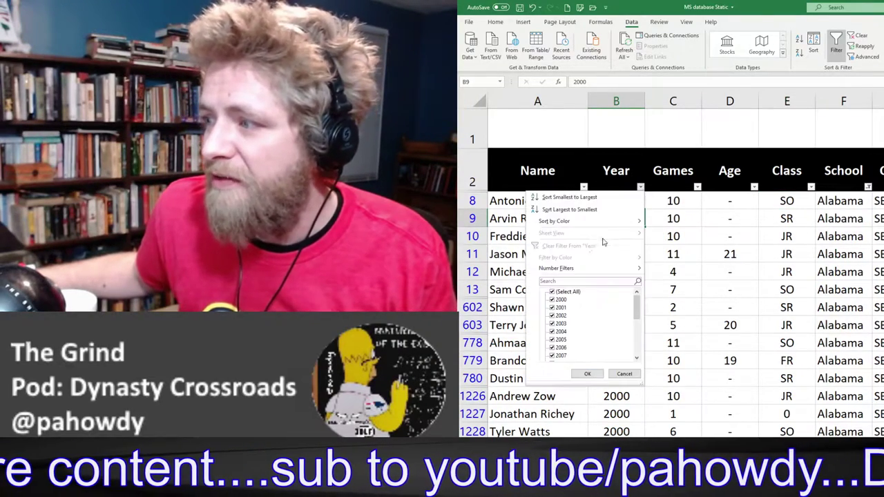
{"action": "left_click", "coordinate": [568, 293]}
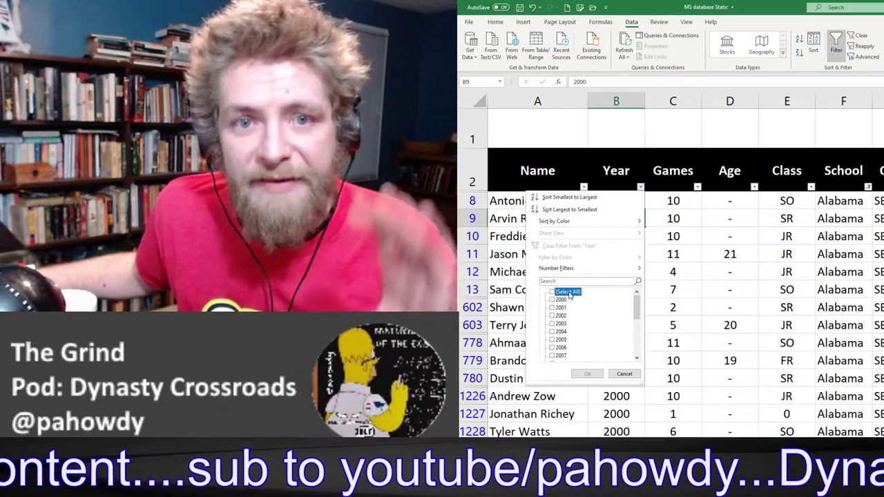
{"action": "left_click_drag", "start_coordinate": [636, 311], "coordinate": [633, 359]}
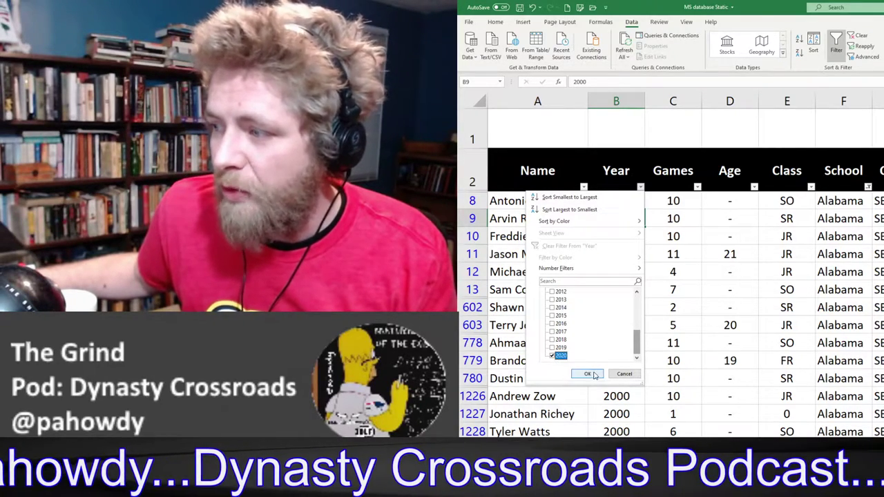
{"action": "left_click", "coordinate": [587, 374]}
{"action": "left_click_drag", "start_coordinate": [623, 201], "coordinate": [630, 396]}
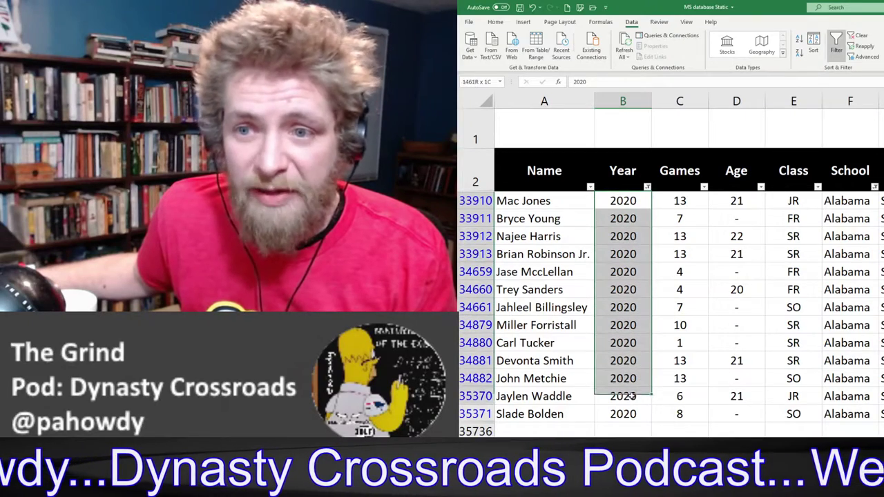
{"action": "left_click", "coordinate": [736, 236]}
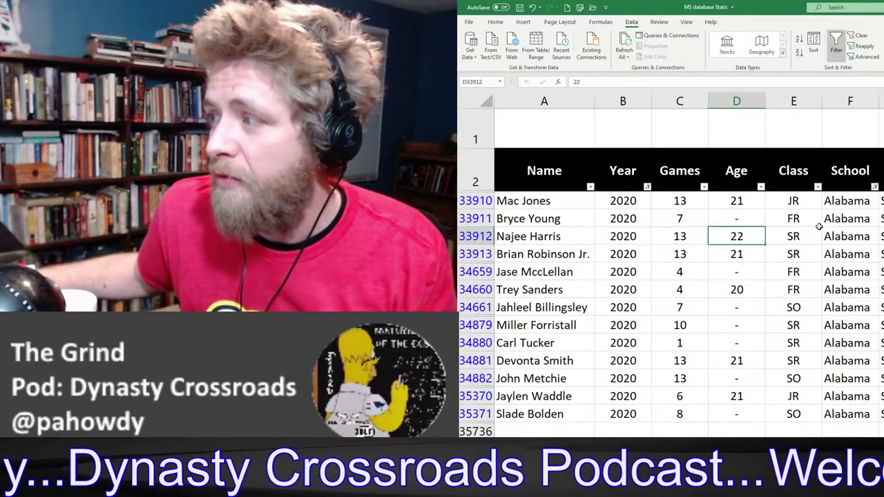
{"action": "left_click", "coordinate": [875, 187]}
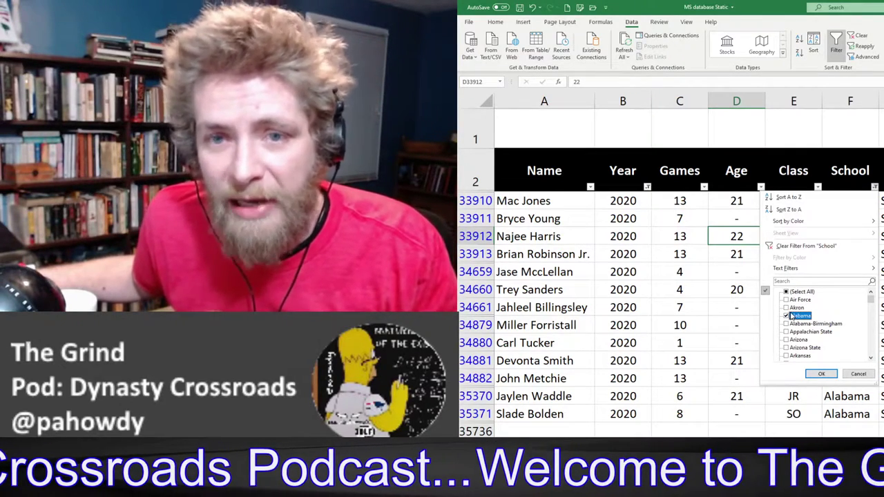
{"action": "left_click", "coordinate": [808, 374]}
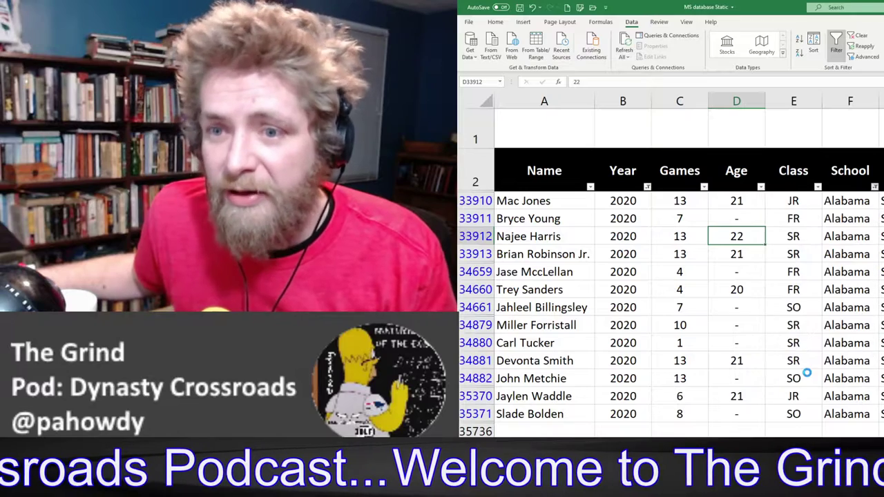
{"action": "left_click_drag", "start_coordinate": [627, 200], "coordinate": [636, 358]}
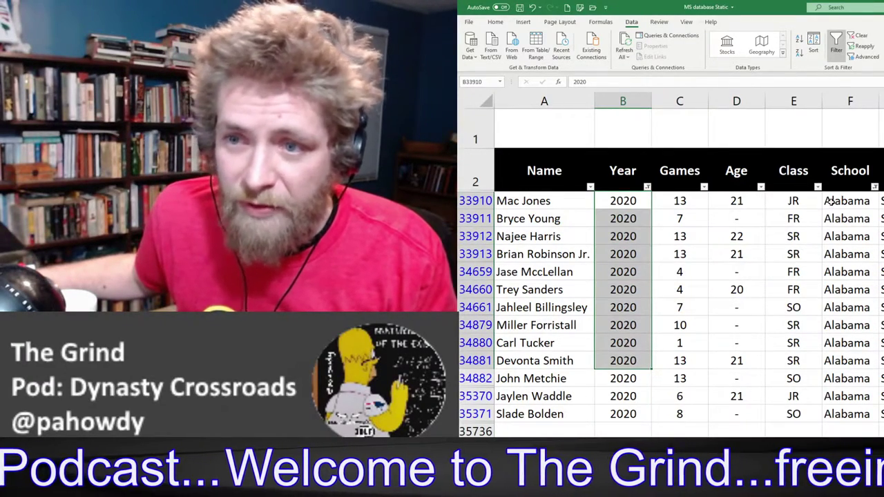
{"action": "left_click_drag", "start_coordinate": [831, 200], "coordinate": [830, 327]}
{"action": "left_click", "coordinate": [680, 290]}
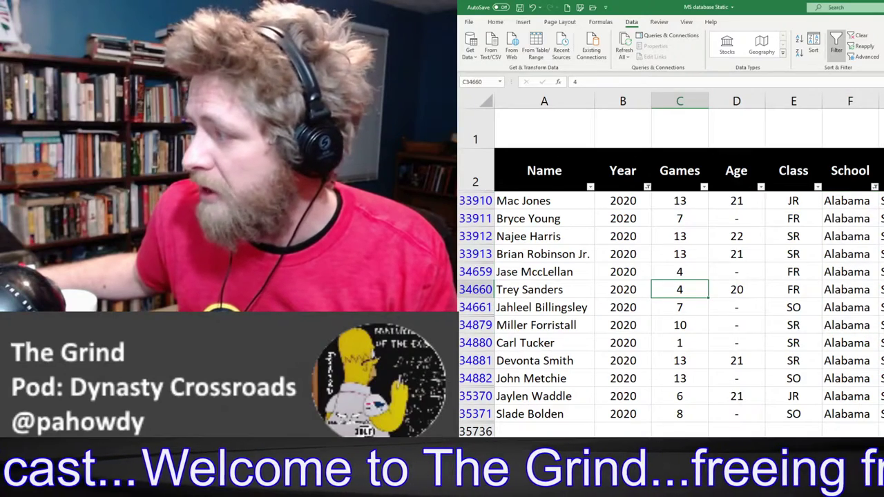
{"action": "scroll", "coordinate": [670, 311], "scroll_direction": "right", "scroll_amount": 6}
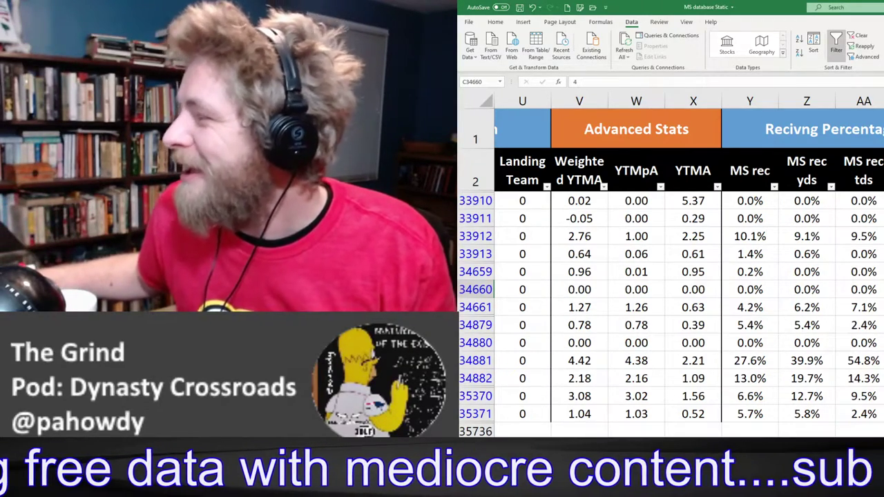
{"action": "scroll", "coordinate": [670, 276], "scroll_direction": "left", "scroll_amount": 10}
{"action": "left_click", "coordinate": [736, 218]}
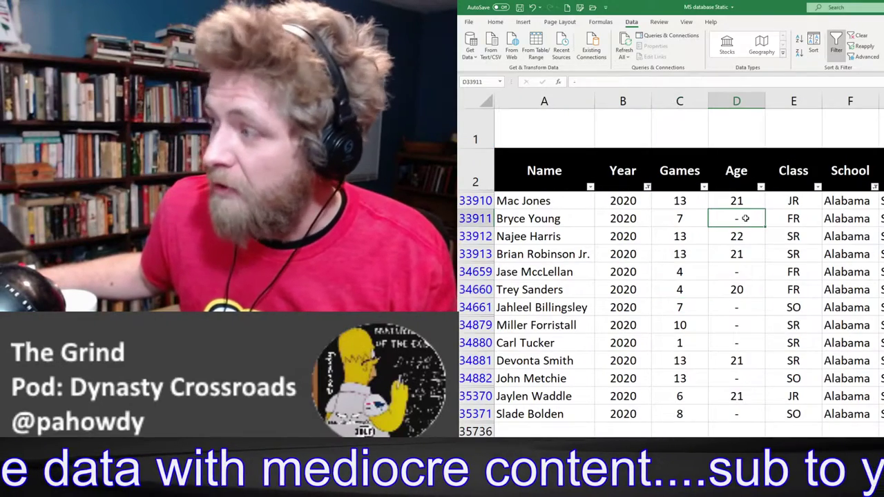
{"action": "left_click", "coordinate": [882, 138]}
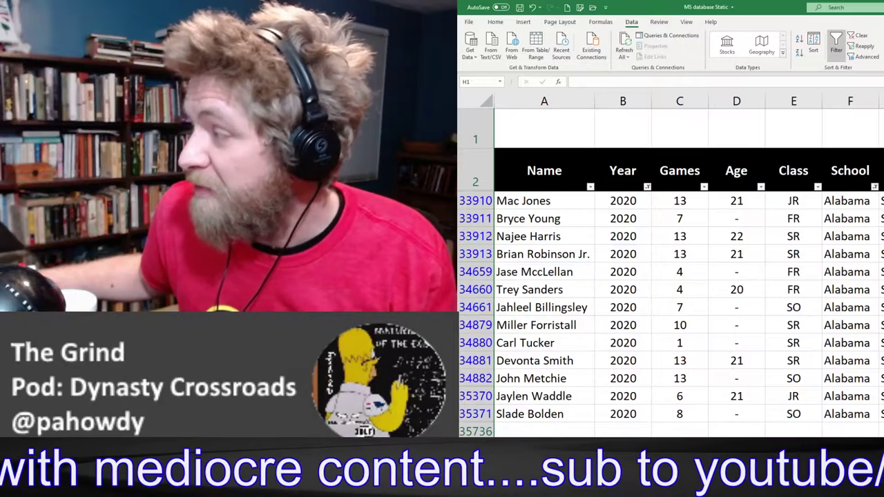
{"action": "scroll", "coordinate": [764, 236], "scroll_direction": "right", "scroll_amount": 3}
{"action": "scroll", "coordinate": [764, 236], "scroll_direction": "right", "scroll_amount": 2}
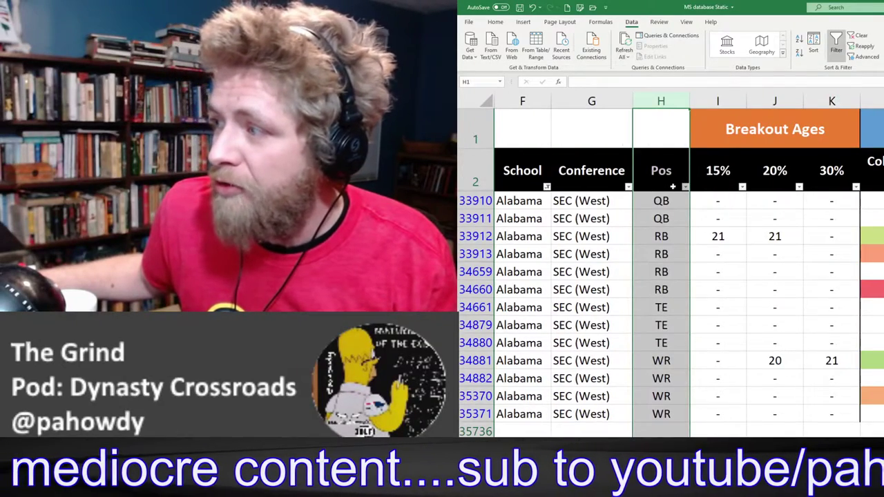
Filter Pos to RB and select the four remaining running back rows, Najee Harris to Trey Sanders
{"action": "left_click", "coordinate": [683, 187]}
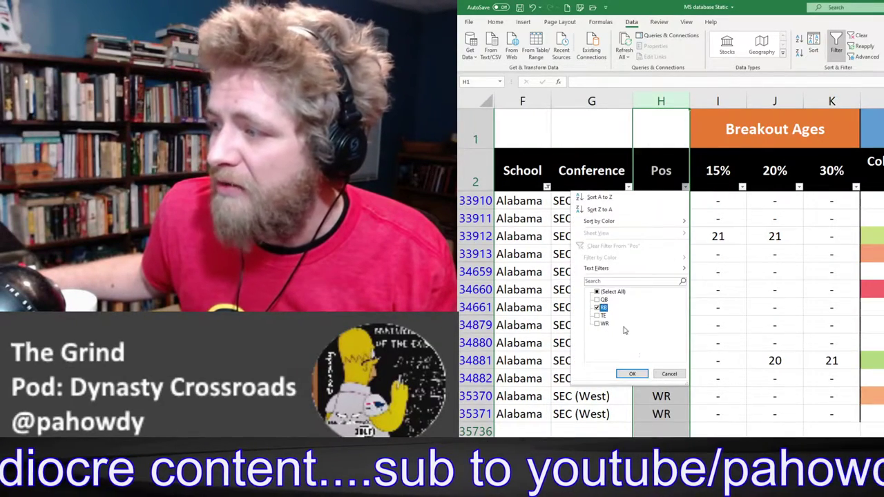
{"action": "left_click", "coordinate": [632, 373]}
{"action": "left_click_drag", "start_coordinate": [661, 173], "coordinate": [676, 270]}
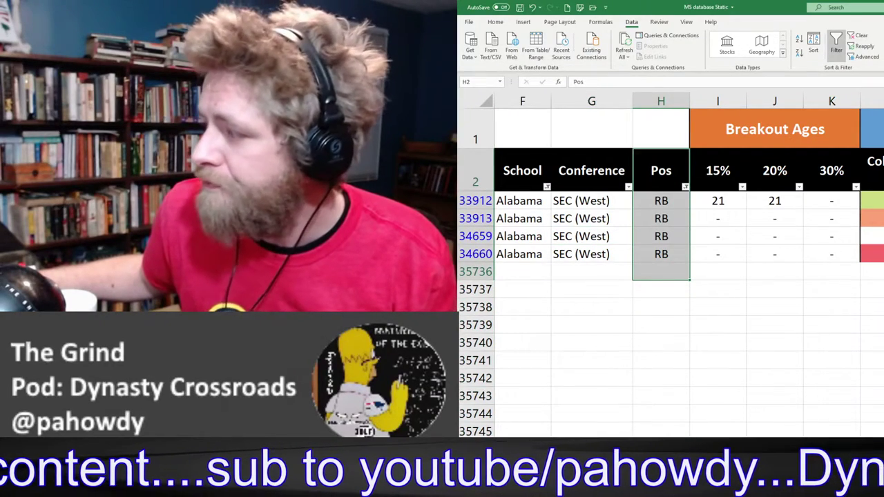
{"action": "scroll", "coordinate": [670, 277], "scroll_direction": "left", "scroll_amount": 5}
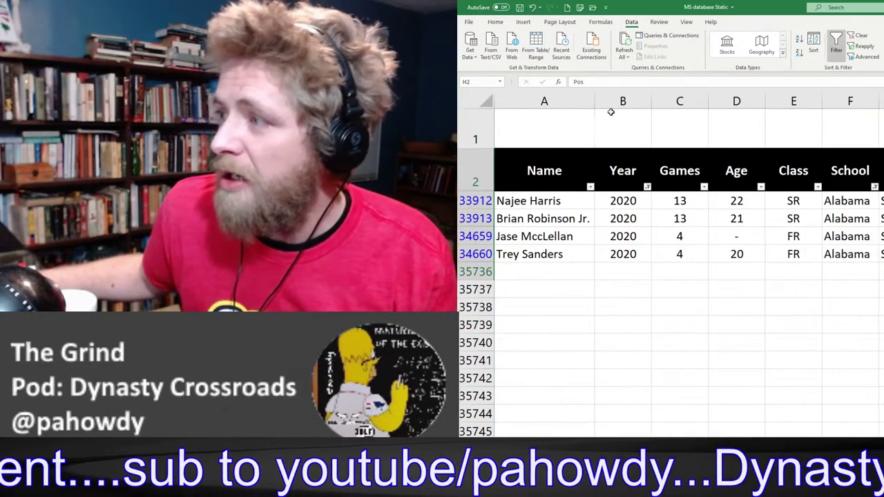
{"action": "left_click", "coordinate": [616, 104]}
{"action": "left_click", "coordinate": [851, 103]}
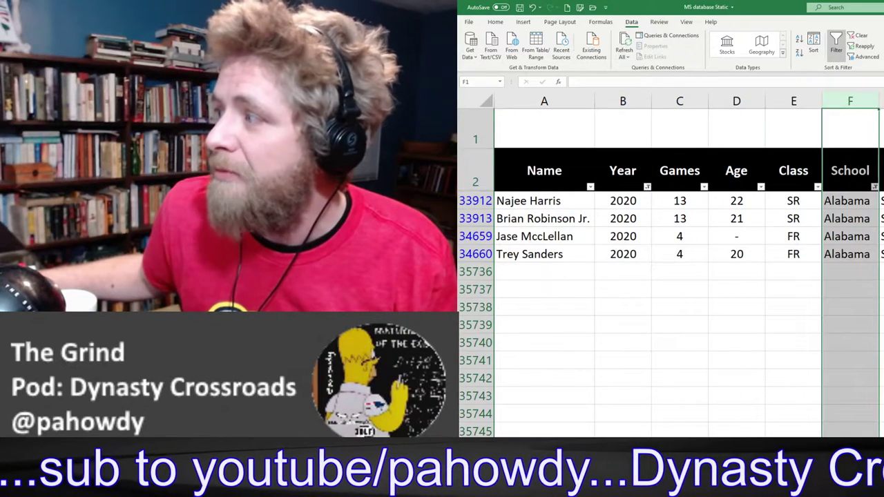
{"action": "key", "text": "ctrl+z"}
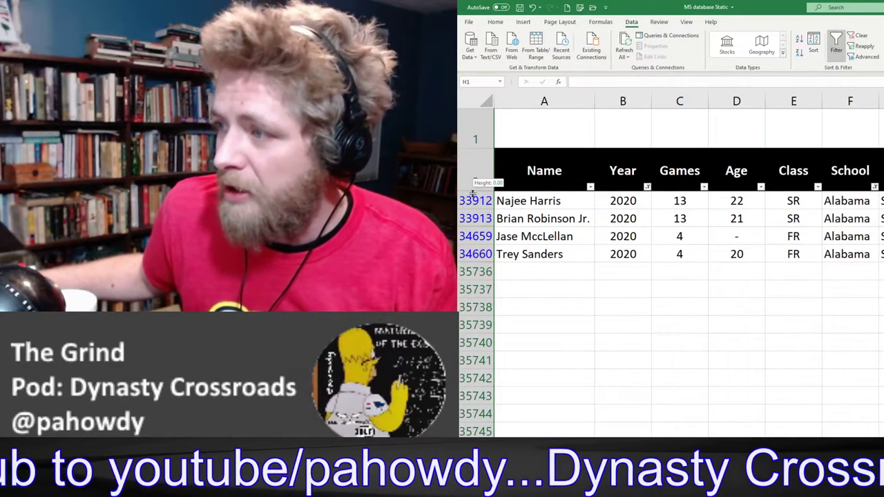
{"action": "left_click_drag", "start_coordinate": [475, 201], "coordinate": [462, 232]}
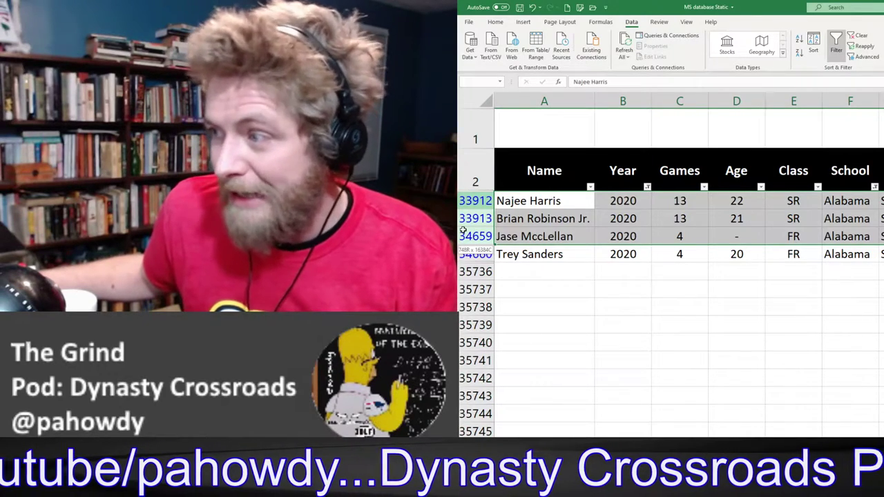
{"action": "left_click_drag", "start_coordinate": [460, 237], "coordinate": [463, 254]}
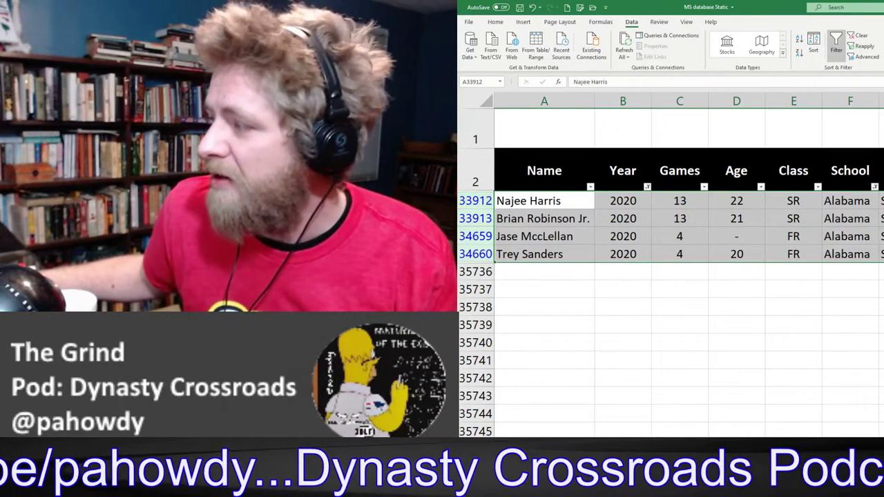
{"action": "scroll", "coordinate": [689, 263], "scroll_direction": "right", "scroll_amount": 4}
{"action": "scroll", "coordinate": [689, 263], "scroll_direction": "right", "scroll_amount": 3}
{"action": "scroll", "coordinate": [689, 262], "scroll_direction": "right", "scroll_amount": 1}
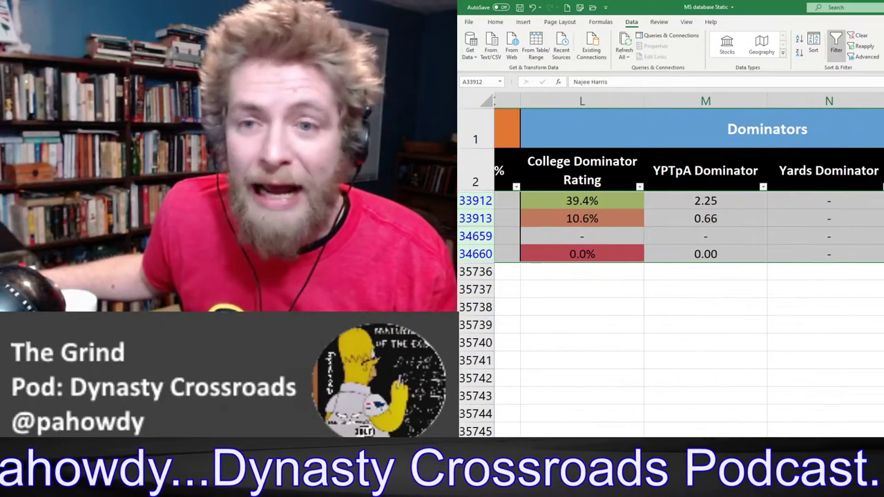
{"action": "scroll", "coordinate": [688, 263], "scroll_direction": "right", "scroll_amount": 1}
{"action": "scroll", "coordinate": [688, 262], "scroll_direction": "right", "scroll_amount": 2}
{"action": "scroll", "coordinate": [689, 263], "scroll_direction": "right", "scroll_amount": 1}
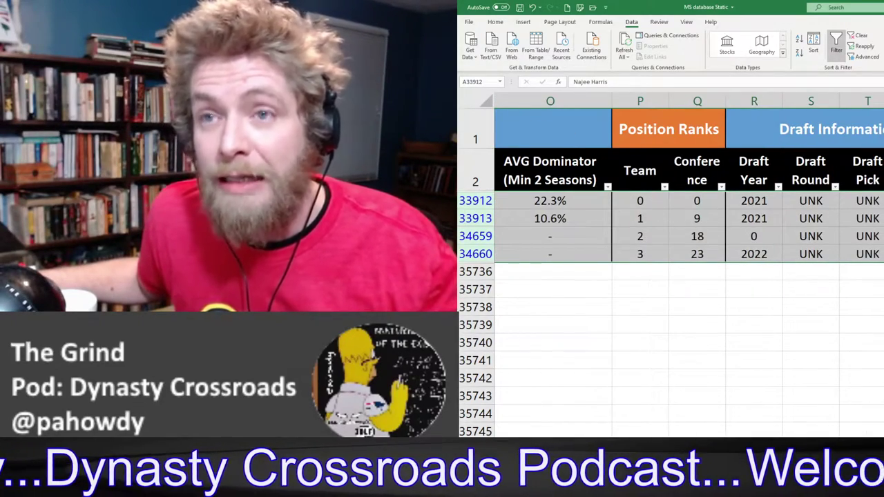
{"action": "scroll", "coordinate": [688, 262], "scroll_direction": "left", "scroll_amount": 1}
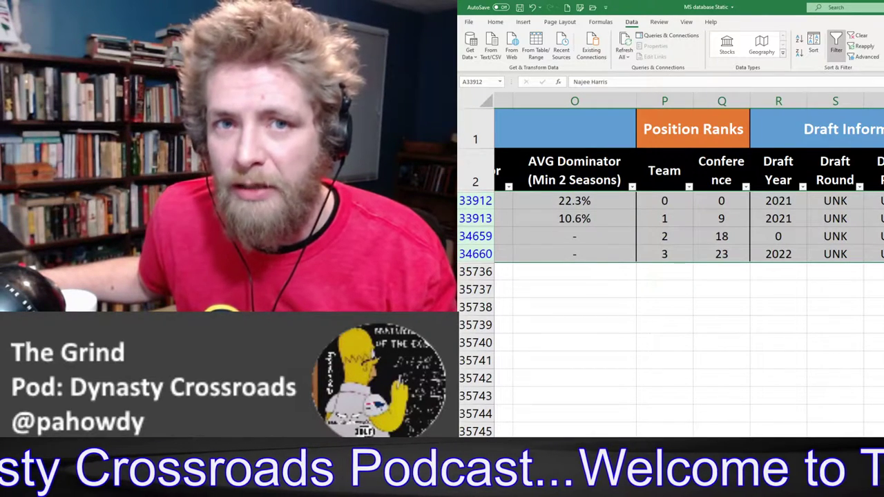
{"action": "scroll", "coordinate": [689, 262], "scroll_direction": "right", "scroll_amount": 1}
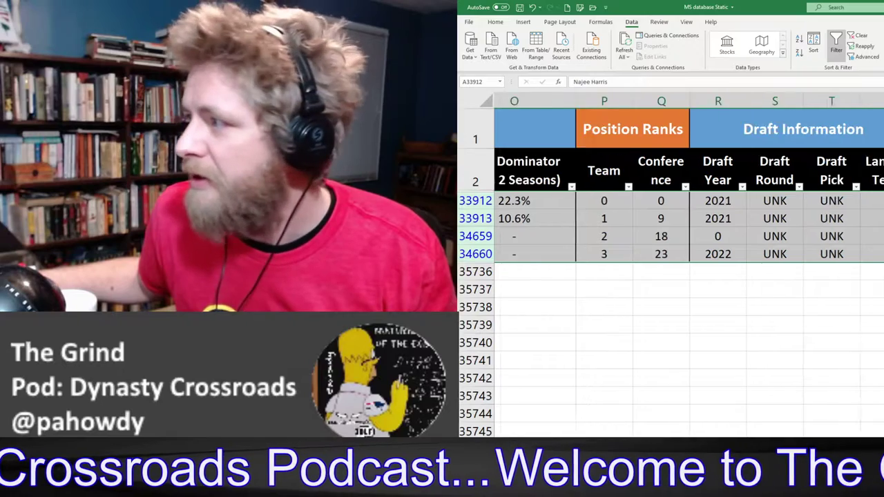
{"action": "scroll", "coordinate": [688, 263], "scroll_direction": "right", "scroll_amount": 2}
{"action": "scroll", "coordinate": [689, 262], "scroll_direction": "right", "scroll_amount": 2}
{"action": "scroll", "coordinate": [689, 263], "scroll_direction": "left", "scroll_amount": 2}
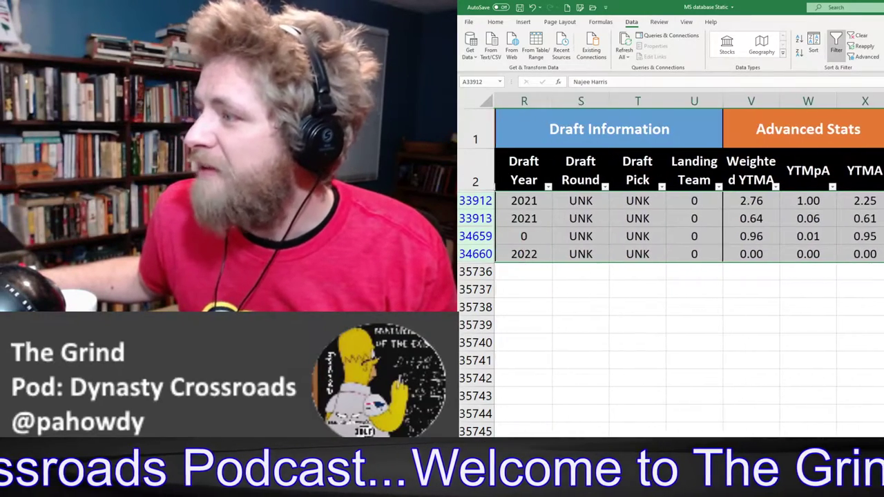
{"action": "scroll", "coordinate": [689, 262], "scroll_direction": "left", "scroll_amount": 4}
{"action": "scroll", "coordinate": [689, 262], "scroll_direction": "right", "scroll_amount": 1}
{"action": "scroll", "coordinate": [689, 262], "scroll_direction": "right", "scroll_amount": 2}
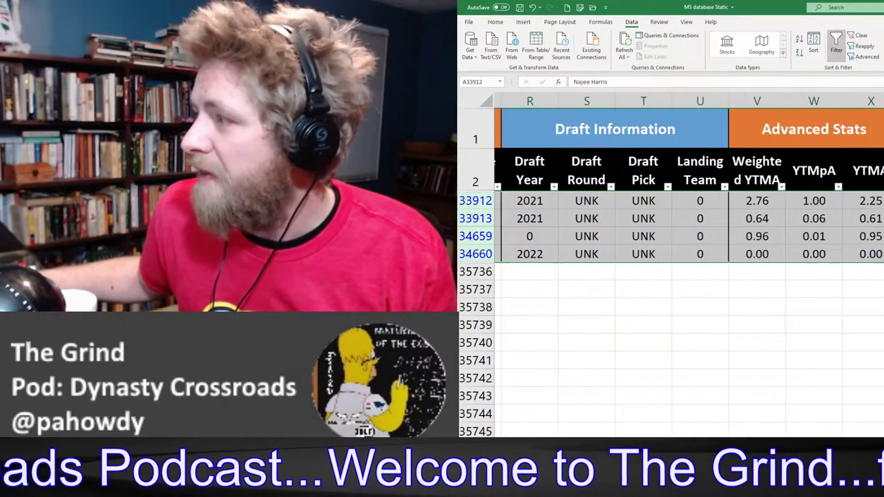
{"action": "scroll", "coordinate": [688, 263], "scroll_direction": "right", "scroll_amount": 1}
{"action": "scroll", "coordinate": [689, 263], "scroll_direction": "right", "scroll_amount": 2}
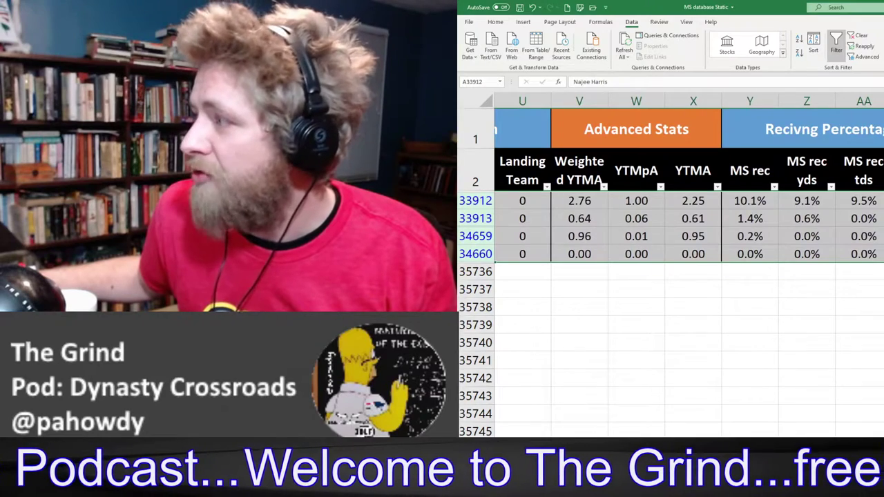
{"action": "left_click", "coordinate": [883, 171]}
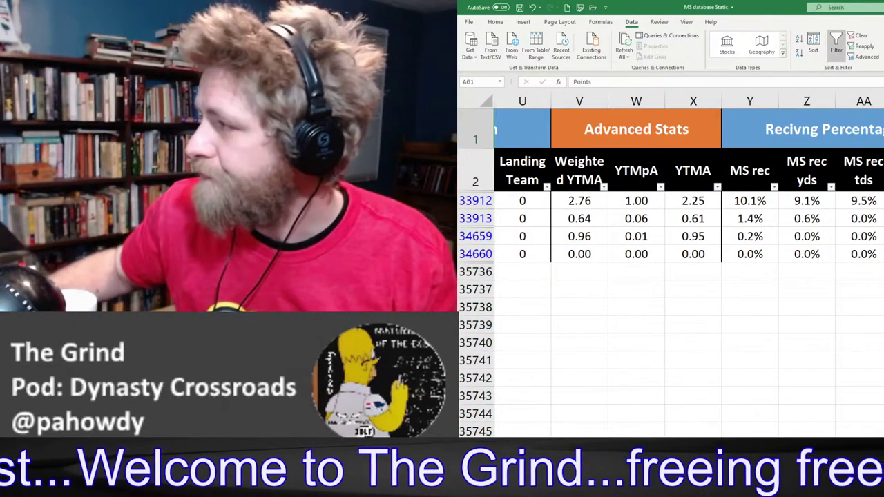
{"action": "scroll", "coordinate": [689, 263], "scroll_direction": "right", "scroll_amount": 2}
{"action": "scroll", "coordinate": [495, 160], "scroll_direction": "right", "scroll_amount": 3}
{"action": "scroll", "coordinate": [545, 135], "scroll_direction": "right", "scroll_amount": 3}
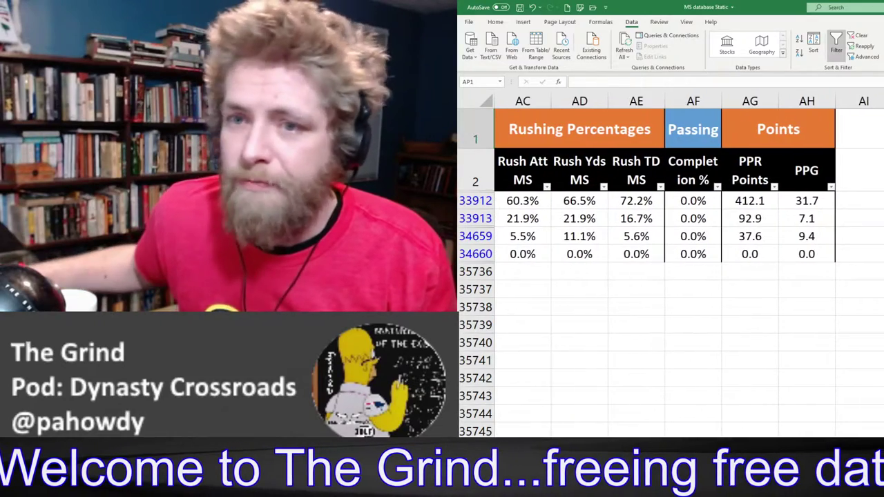
{"action": "left_click", "coordinate": [532, 101]}
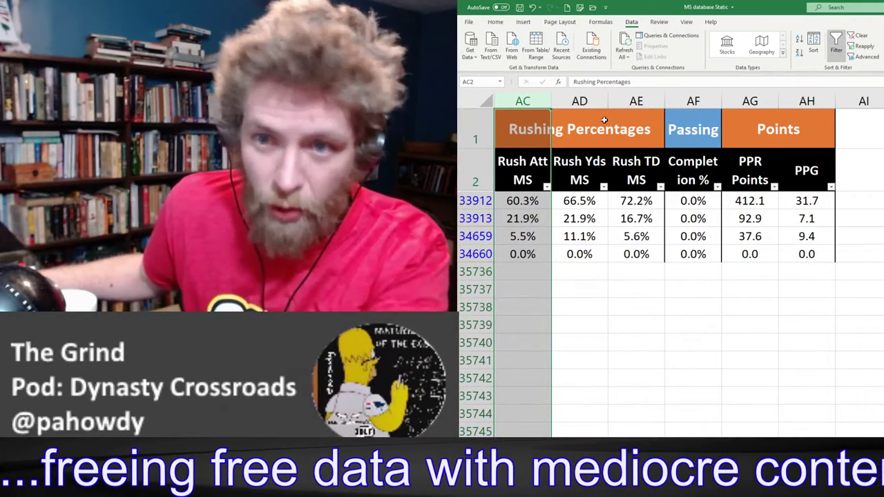
{"action": "left_click", "coordinate": [517, 200]}
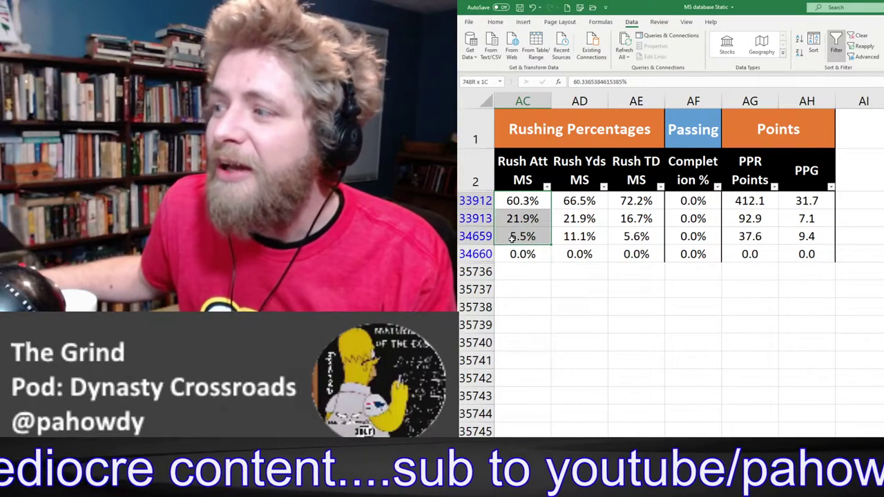
{"action": "left_click_drag", "start_coordinate": [516, 201], "coordinate": [516, 237]}
{"action": "left_click", "coordinate": [520, 212]}
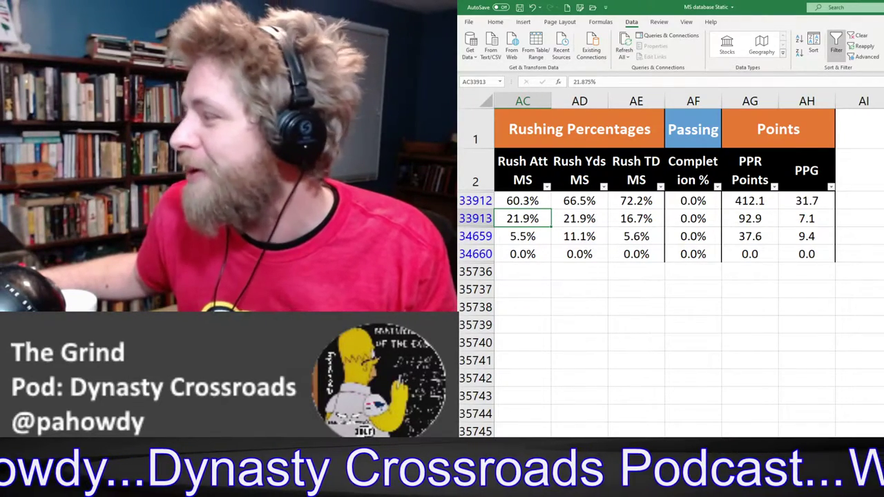
{"action": "scroll", "coordinate": [882, 402], "scroll_direction": "left", "scroll_amount": 10}
Clear the Alabama, 2020 and RB filters so every player from row 3 shows
{"action": "left_click", "coordinate": [607, 200]}
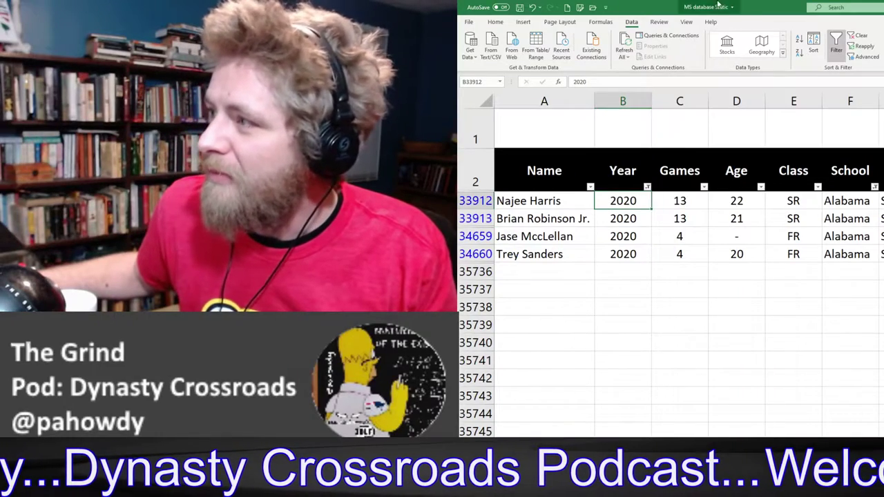
{"action": "left_click", "coordinate": [641, 215]}
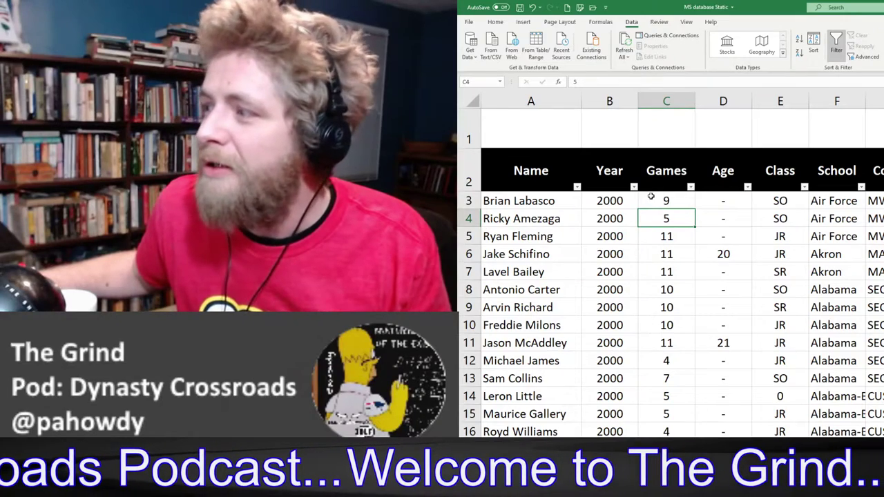
{"action": "left_click", "coordinate": [651, 197]}
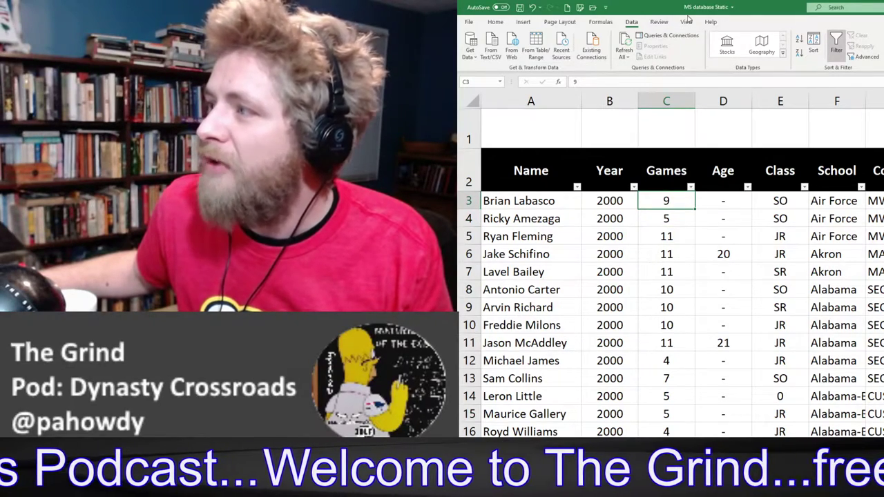
{"action": "left_click", "coordinate": [686, 22]}
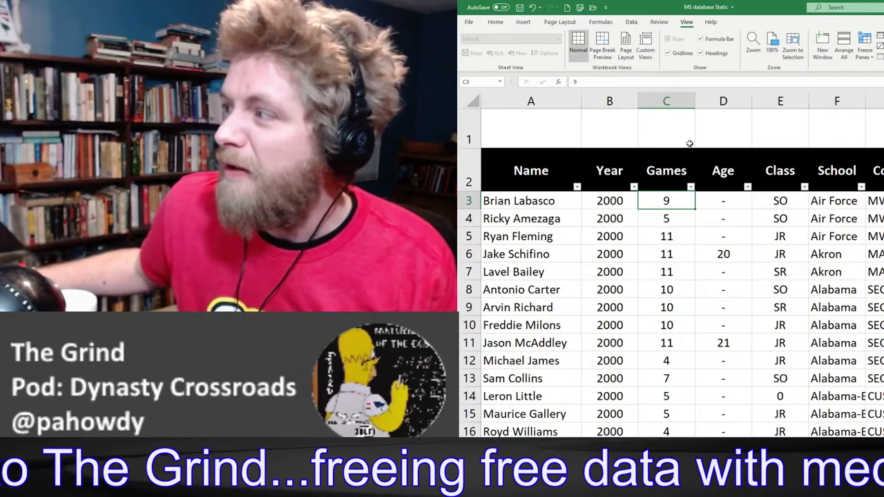
{"action": "left_click", "coordinate": [874, 134]}
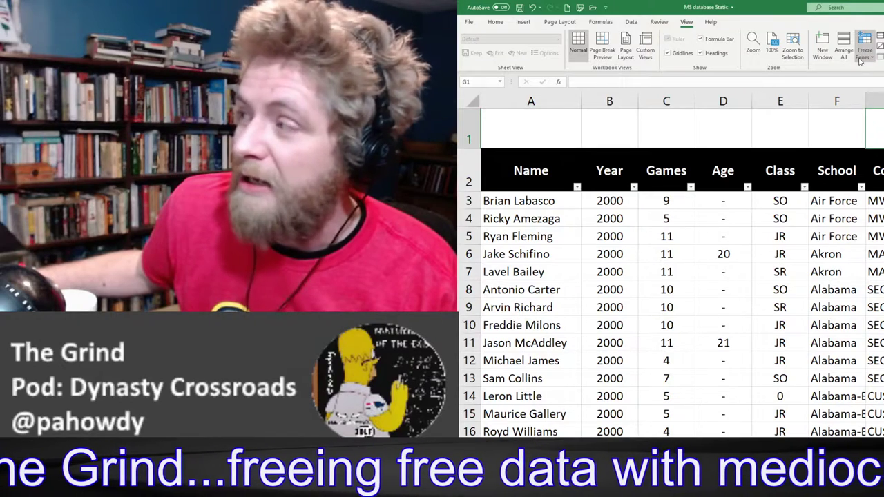
{"action": "left_click", "coordinate": [862, 54]}
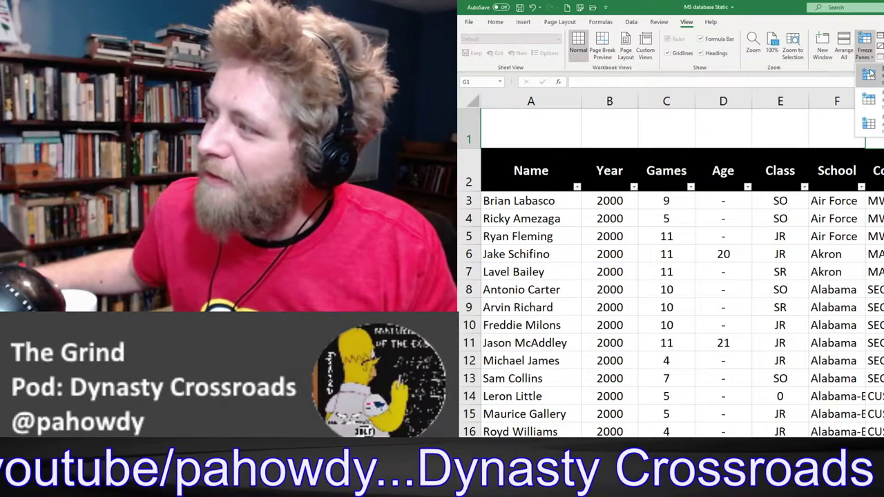
{"action": "left_click", "coordinate": [869, 75]}
{"action": "left_click", "coordinate": [866, 59]}
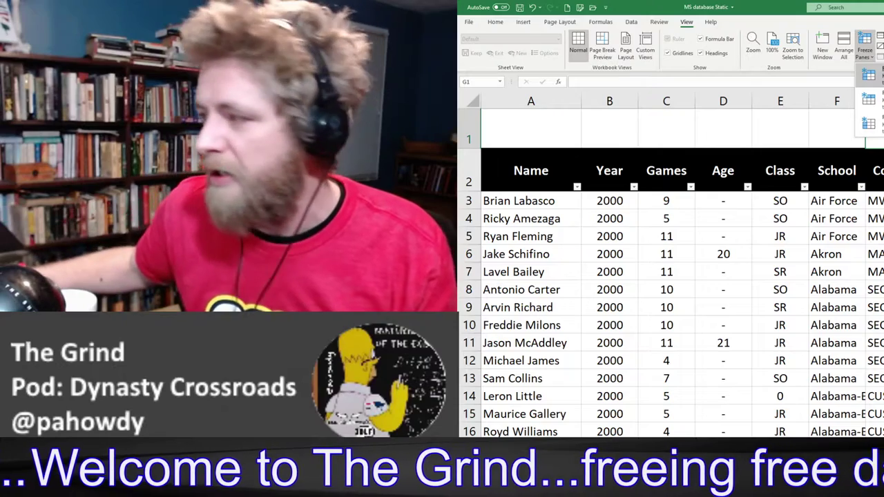
Show the Freeze Panes, Freeze Top Row and Freeze First Column choices on the View tab
{"action": "scroll", "coordinate": [670, 311], "scroll_direction": "right", "scroll_amount": 1}
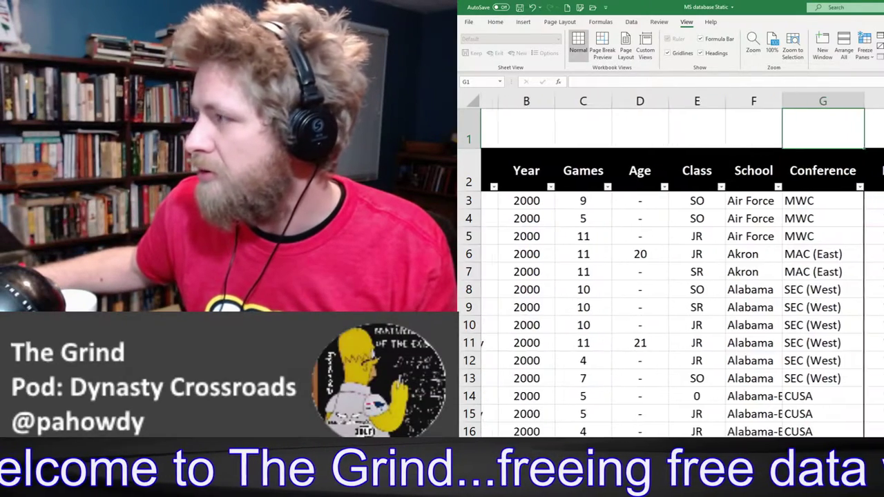
{"action": "scroll", "coordinate": [670, 311], "scroll_direction": "right", "scroll_amount": 3}
{"action": "scroll", "coordinate": [670, 311], "scroll_direction": "right", "scroll_amount": 2}
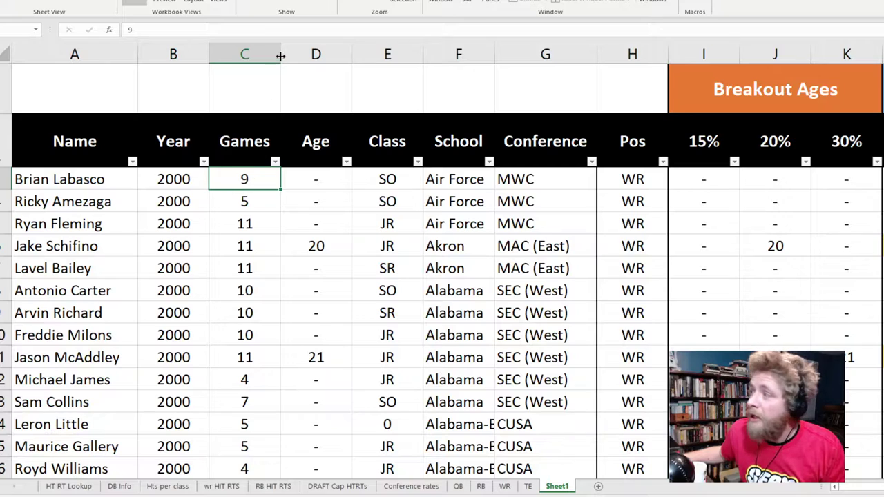
{"action": "left_click", "coordinate": [493, 2]}
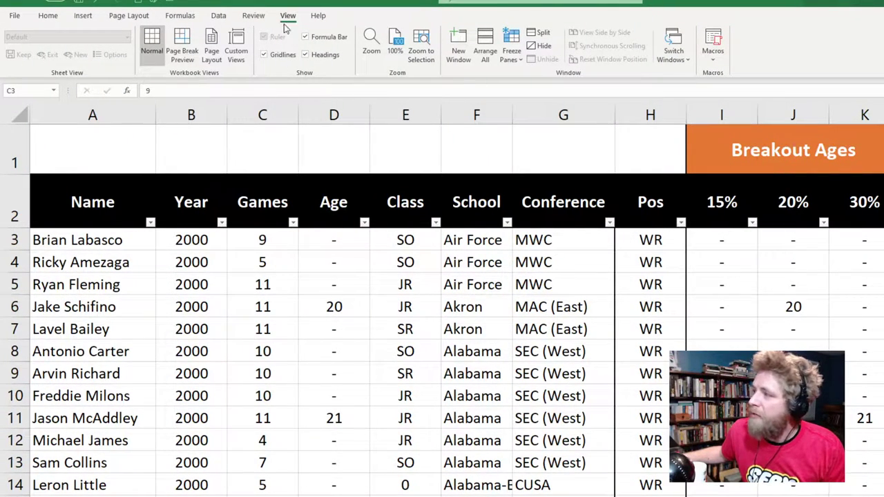
{"action": "left_click", "coordinate": [512, 54]}
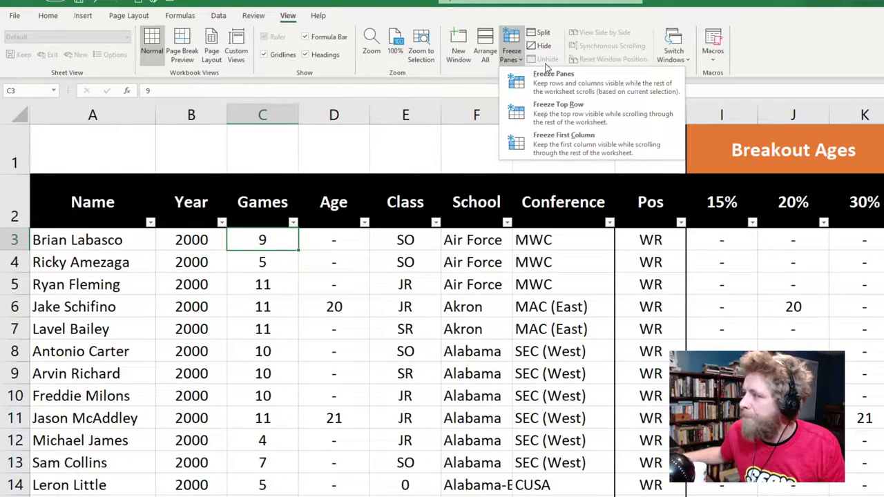
Freeze panes at cell B3 so the two header rows and Name column stay fixed
{"action": "left_click", "coordinate": [223, 240]}
{"action": "left_click", "coordinate": [199, 239]}
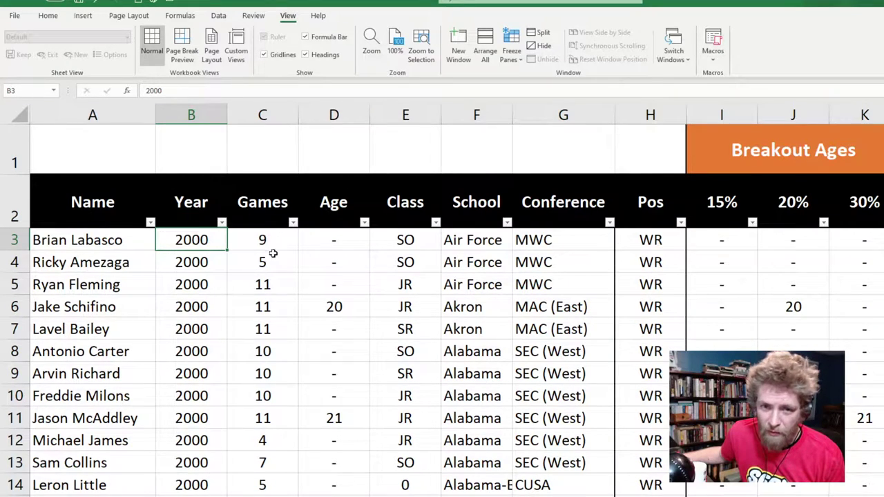
{"action": "left_click", "coordinate": [197, 257]}
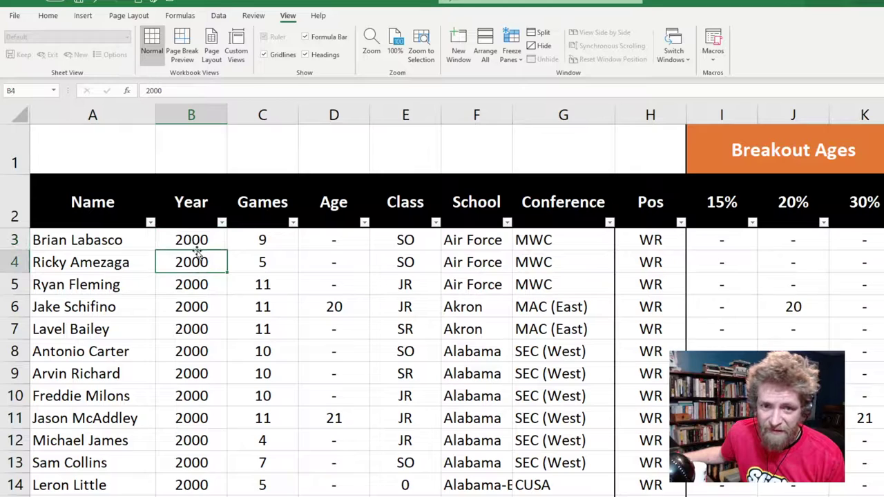
{"action": "left_click", "coordinate": [197, 239]}
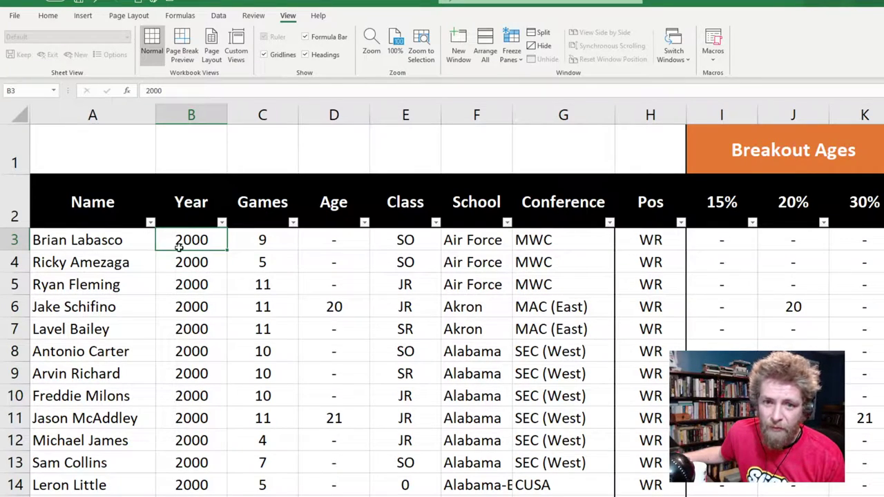
{"action": "left_click", "coordinate": [511, 50]}
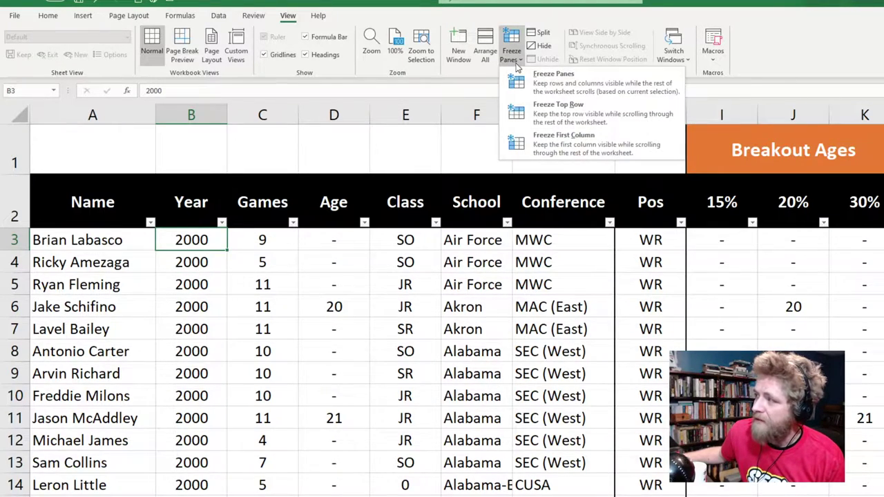
{"action": "left_click", "coordinate": [542, 68]}
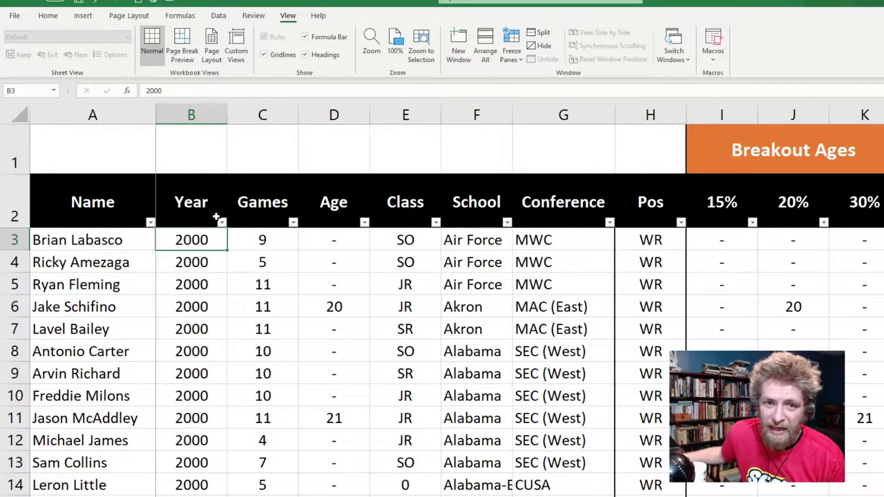
{"action": "left_click_drag", "start_coordinate": [214, 211], "coordinate": [211, 160]}
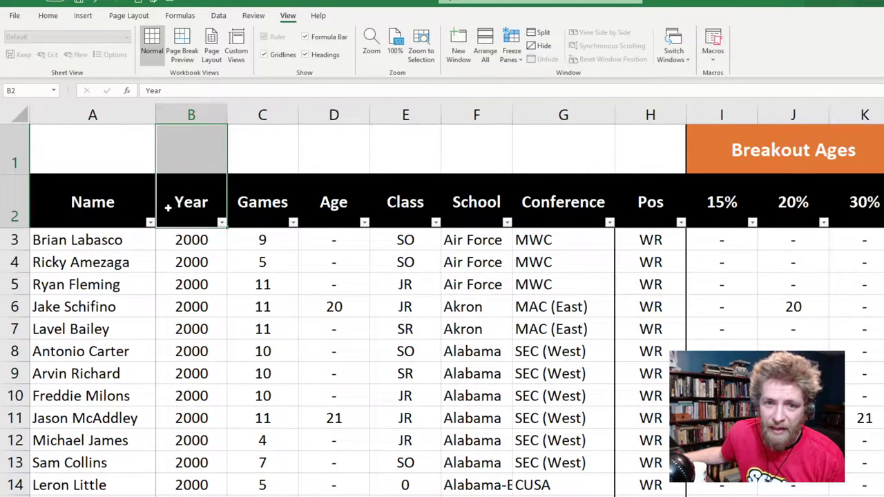
{"action": "left_click_drag", "start_coordinate": [167, 207], "coordinate": [136, 208]}
{"action": "left_click", "coordinate": [174, 240]}
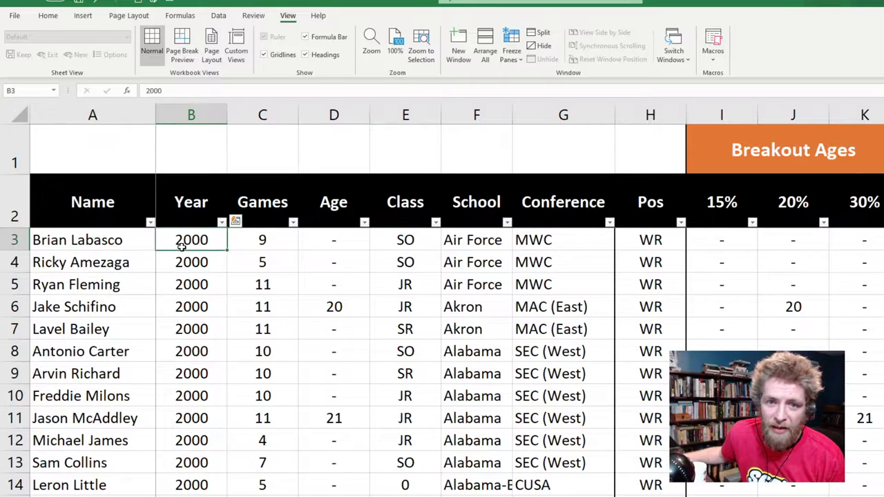
Scroll right and down to confirm the headers and Name column stay in place
{"action": "scroll", "coordinate": [518, 311], "scroll_direction": "right", "scroll_amount": 1}
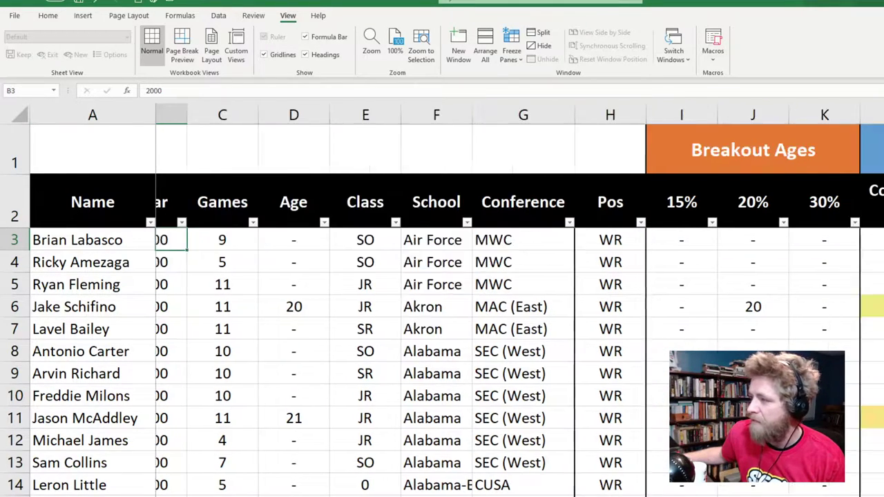
{"action": "scroll", "coordinate": [518, 311], "scroll_direction": "right", "scroll_amount": 4}
{"action": "scroll", "coordinate": [518, 311], "scroll_direction": "right", "scroll_amount": 2}
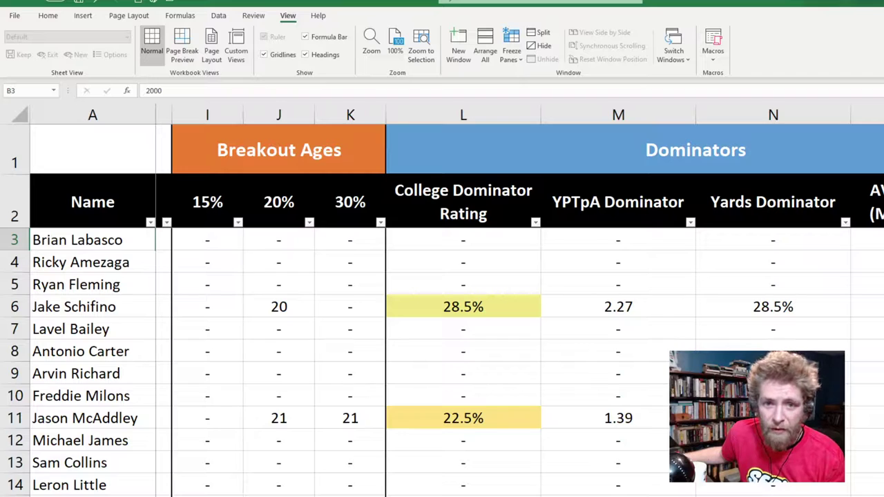
{"action": "scroll", "coordinate": [518, 311], "scroll_direction": "left", "scroll_amount": 4}
{"action": "scroll", "coordinate": [518, 311], "scroll_direction": "right", "scroll_amount": 8}
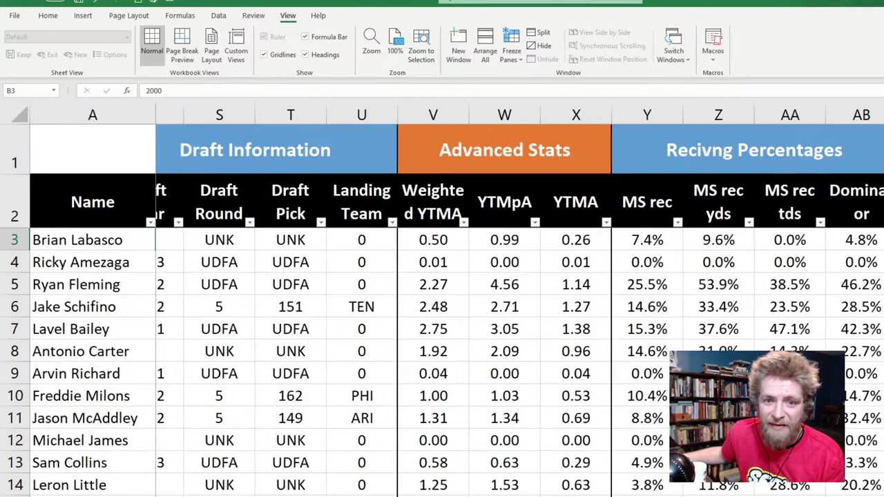
{"action": "scroll", "coordinate": [518, 311], "scroll_direction": "right", "scroll_amount": 2}
{"action": "scroll", "coordinate": [518, 311], "scroll_direction": "left", "scroll_amount": 10}
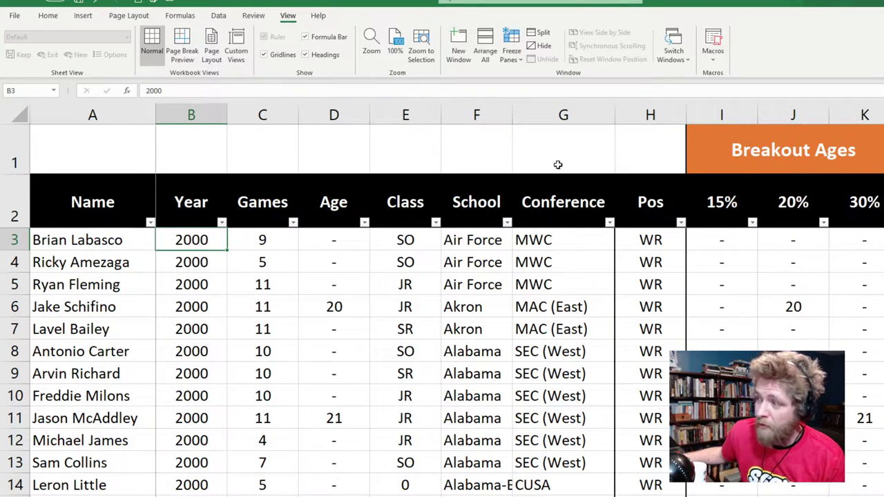
{"action": "scroll", "coordinate": [216, 254], "scroll_direction": "down", "scroll_amount": 1}
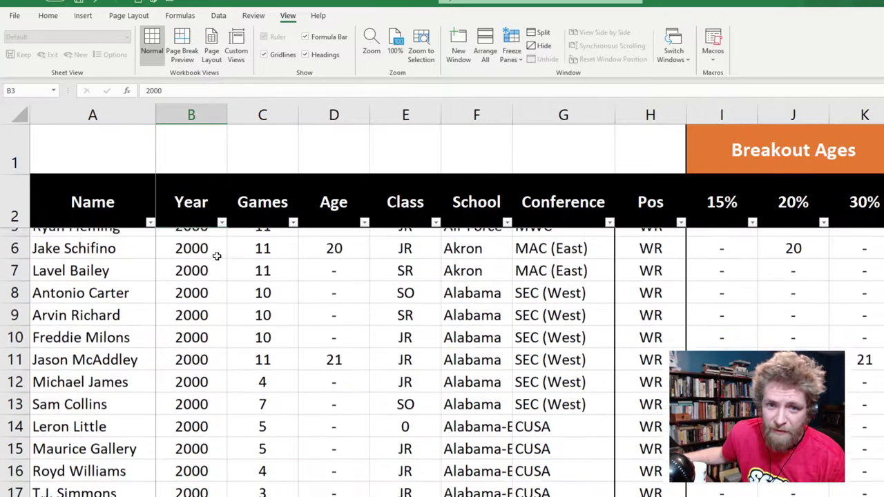
{"action": "scroll", "coordinate": [217, 254], "scroll_direction": "down", "scroll_amount": 2}
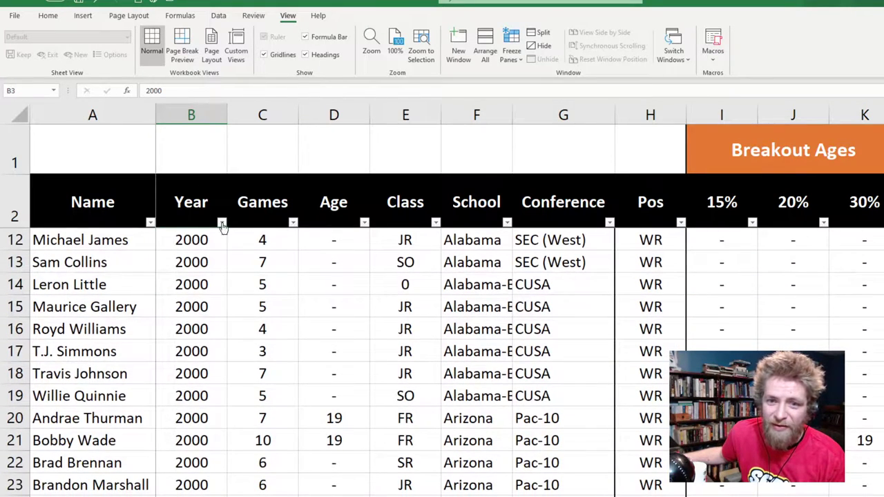
{"action": "scroll", "coordinate": [223, 255], "scroll_direction": "down", "scroll_amount": 1}
{"action": "scroll", "coordinate": [230, 282], "scroll_direction": "down", "scroll_amount": 8}
{"action": "scroll", "coordinate": [246, 291], "scroll_direction": "down", "scroll_amount": 8}
{"action": "scroll", "coordinate": [255, 292], "scroll_direction": "down", "scroll_amount": 9}
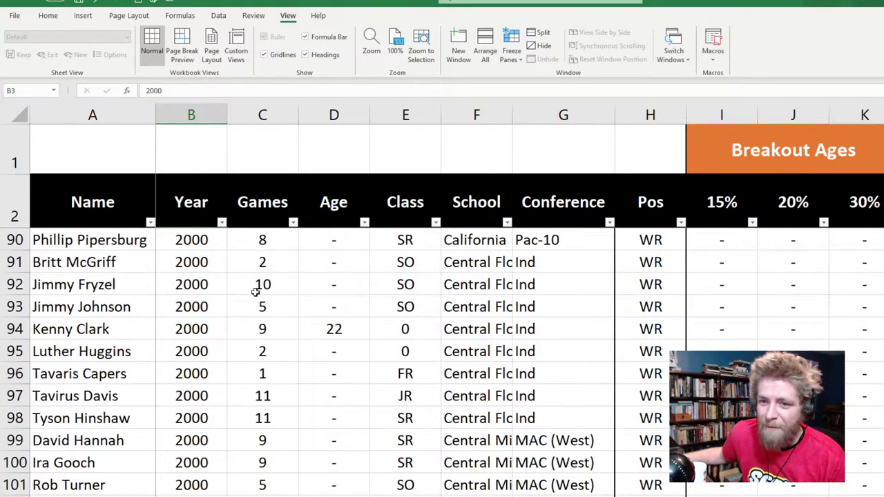
{"action": "scroll", "coordinate": [257, 291], "scroll_direction": "down", "scroll_amount": 6}
{"action": "scroll", "coordinate": [261, 285], "scroll_direction": "up", "scroll_amount": 9}
{"action": "scroll", "coordinate": [262, 283], "scroll_direction": "up", "scroll_amount": 15}
{"action": "scroll", "coordinate": [266, 281], "scroll_direction": "up", "scroll_amount": 9}
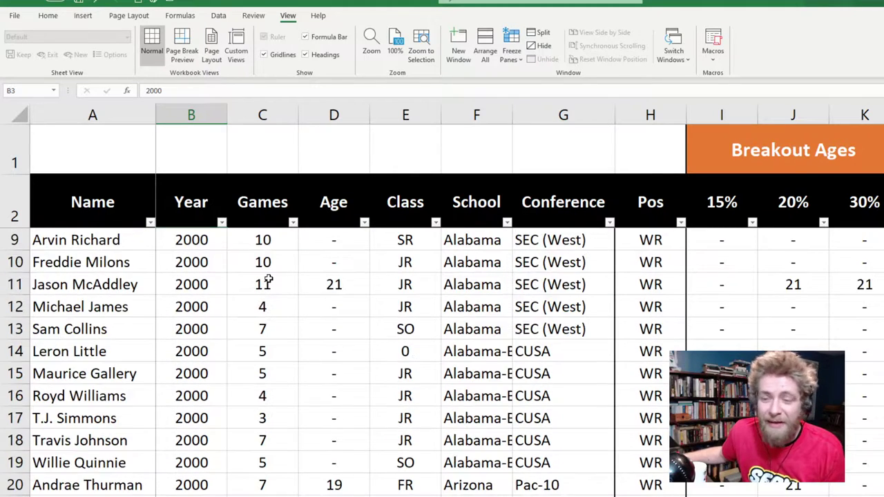
{"action": "scroll", "coordinate": [268, 280], "scroll_direction": "up", "scroll_amount": 2}
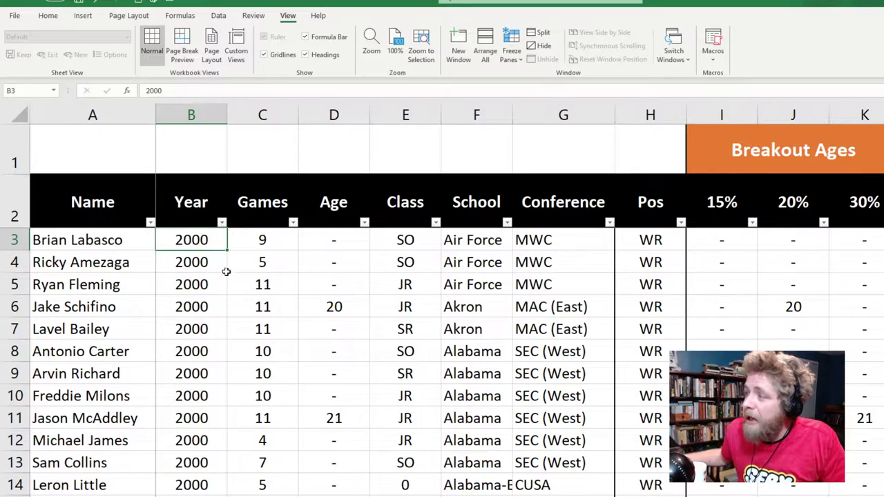
{"action": "scroll", "coordinate": [225, 276], "scroll_direction": "down", "scroll_amount": 12}
{"action": "scroll", "coordinate": [224, 276], "scroll_direction": "up", "scroll_amount": 8}
{"action": "scroll", "coordinate": [228, 270], "scroll_direction": "up", "scroll_amount": 4}
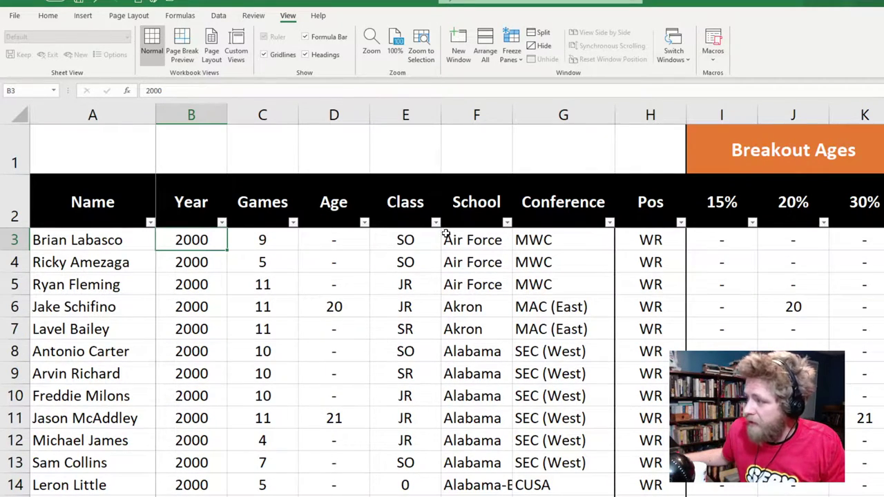
Filter the School column to Alabama only
{"action": "left_click", "coordinate": [507, 223]}
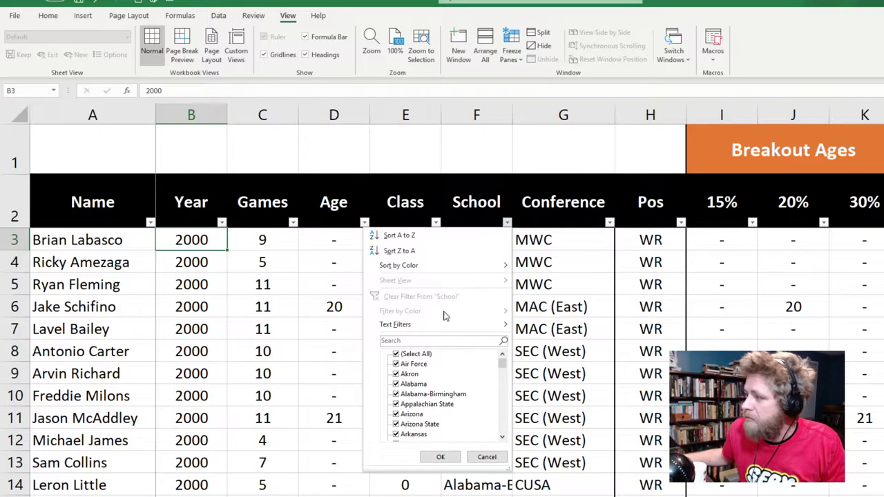
{"action": "left_click", "coordinate": [414, 353]}
{"action": "left_click", "coordinate": [413, 384]}
{"action": "left_click", "coordinate": [440, 457]}
{"action": "left_click", "coordinate": [594, 238]}
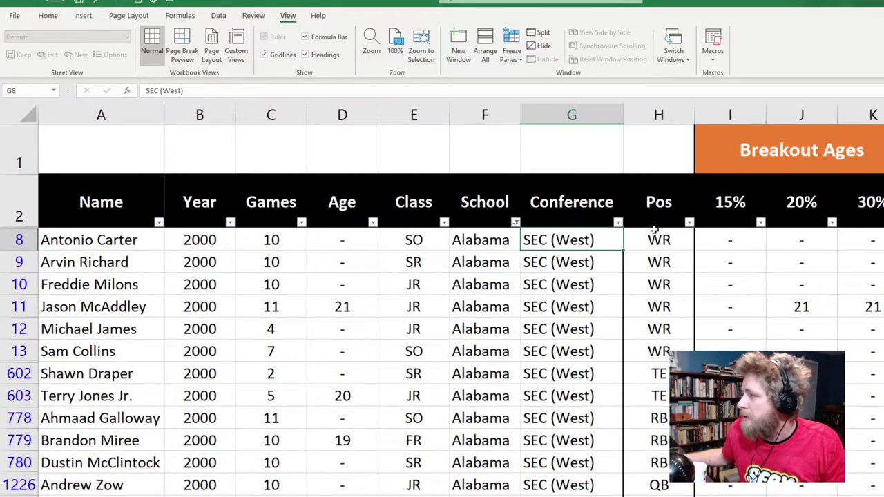
Filter the Pos column to RB only
{"action": "left_click", "coordinate": [689, 223]}
{"action": "left_click", "coordinate": [584, 355]}
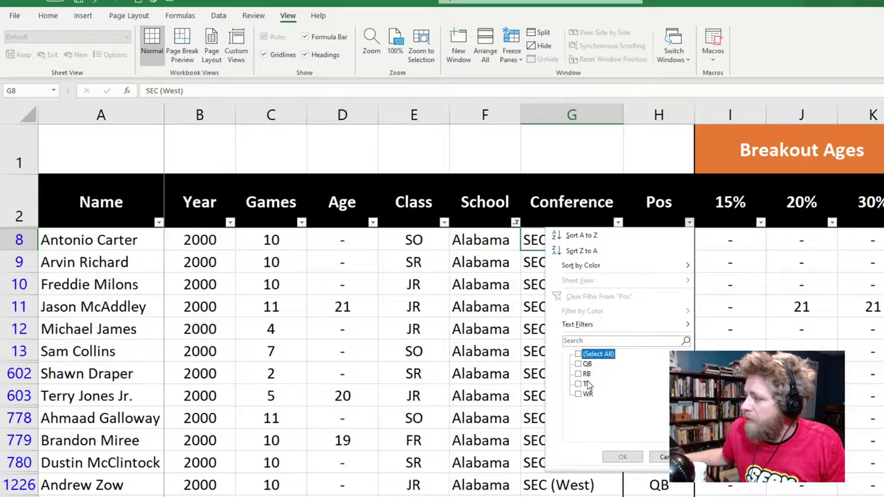
{"action": "left_click", "coordinate": [586, 373]}
{"action": "left_click", "coordinate": [621, 457]}
{"action": "left_click", "coordinate": [342, 285]}
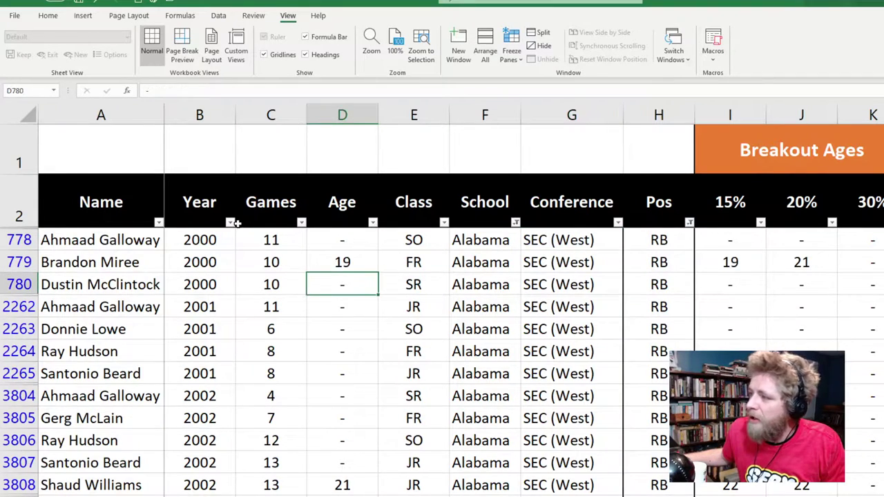
Filter Year to 2020 only and select the four remaining Alabama running back rows
{"action": "left_click", "coordinate": [230, 223]}
{"action": "left_click", "coordinate": [131, 354]}
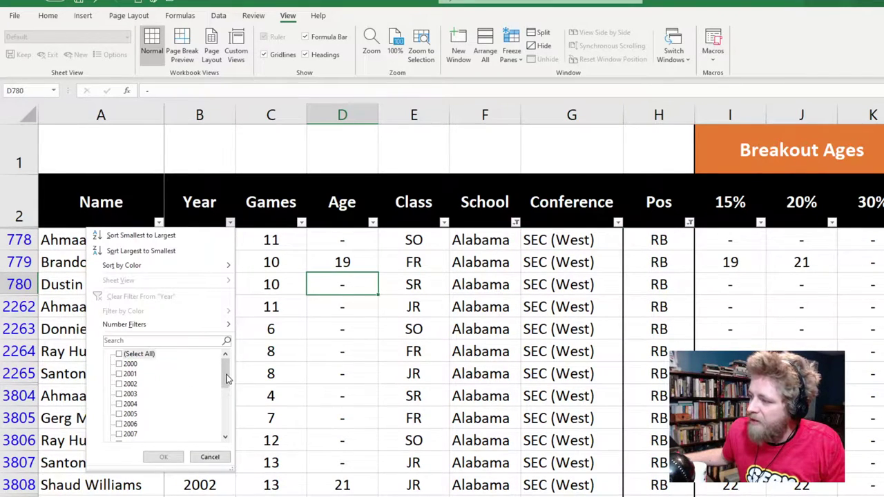
{"action": "left_click_drag", "start_coordinate": [226, 379], "coordinate": [226, 428]}
{"action": "left_click", "coordinate": [128, 434]}
{"action": "left_click", "coordinate": [164, 458]}
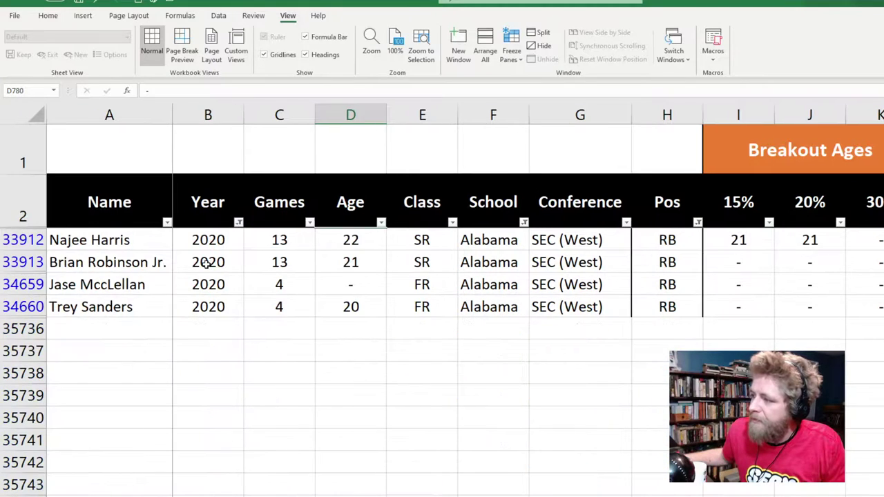
{"action": "left_click", "coordinate": [207, 263]}
{"action": "left_click", "coordinate": [22, 240]}
{"action": "left_click_drag", "start_coordinate": [23, 283], "coordinate": [25, 307]}
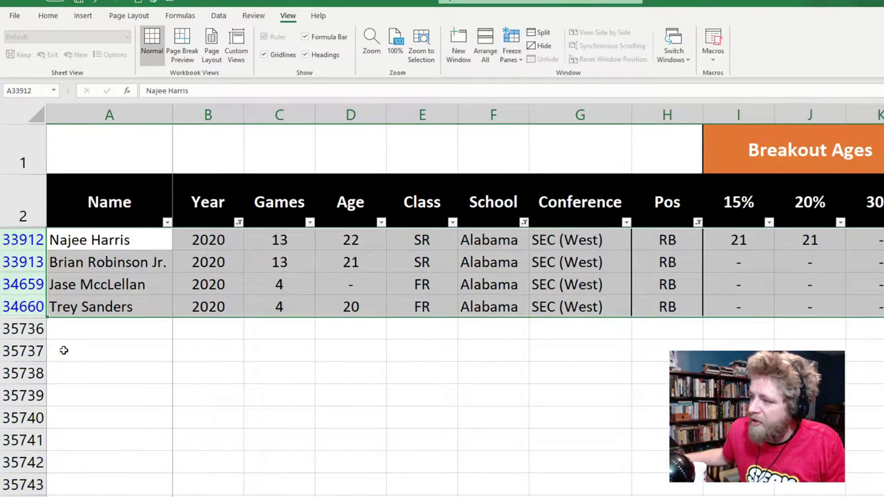
{"action": "scroll", "coordinate": [531, 300], "scroll_direction": "right", "scroll_amount": 5}
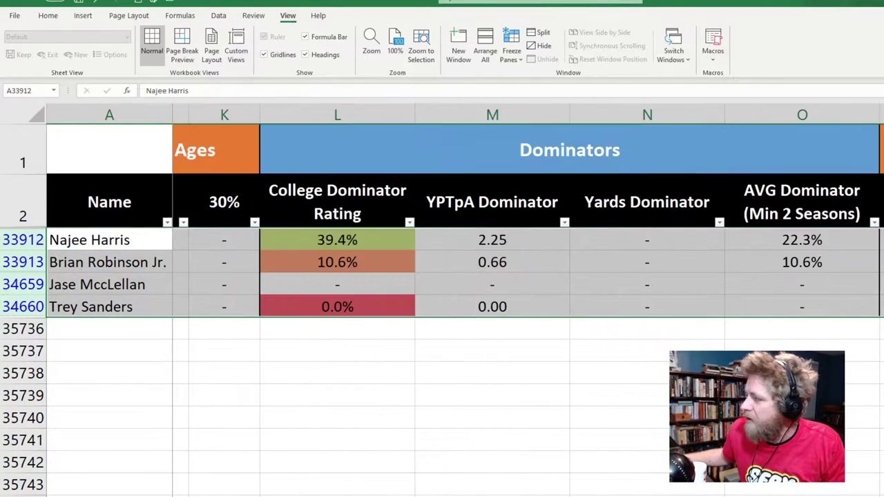
{"action": "scroll", "coordinate": [530, 300], "scroll_direction": "right", "scroll_amount": 4}
{"action": "scroll", "coordinate": [531, 301], "scroll_direction": "right", "scroll_amount": 3}
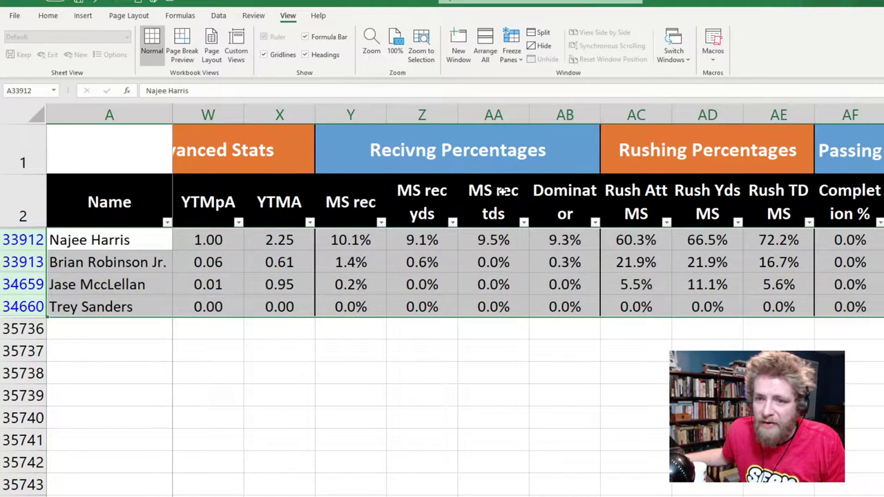
{"action": "left_click", "coordinate": [635, 122]}
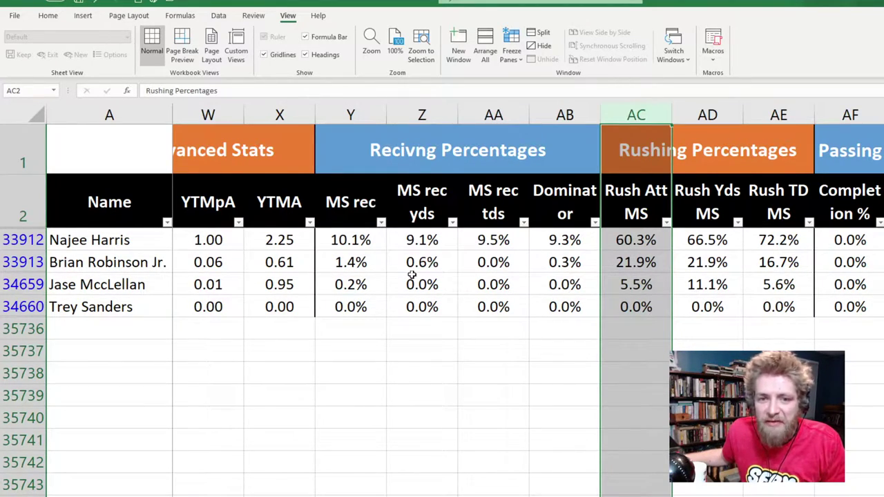
{"action": "left_click", "coordinate": [23, 262]}
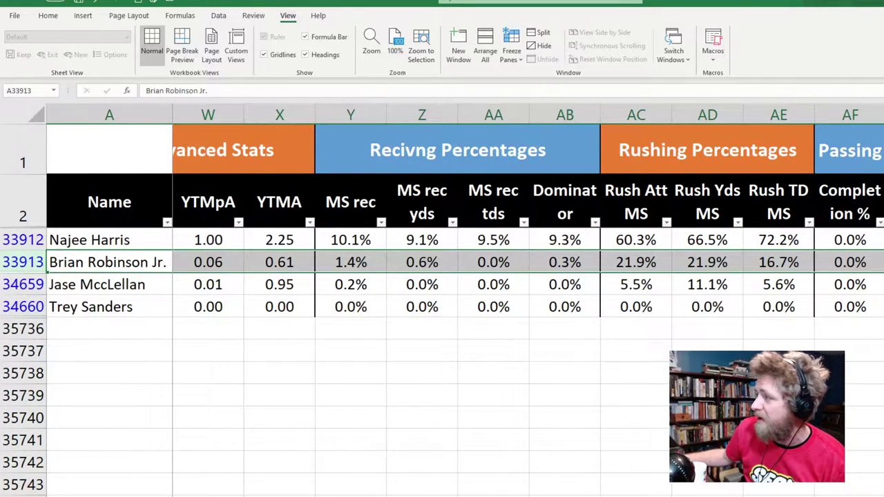
{"action": "left_click", "coordinate": [843, 114]}
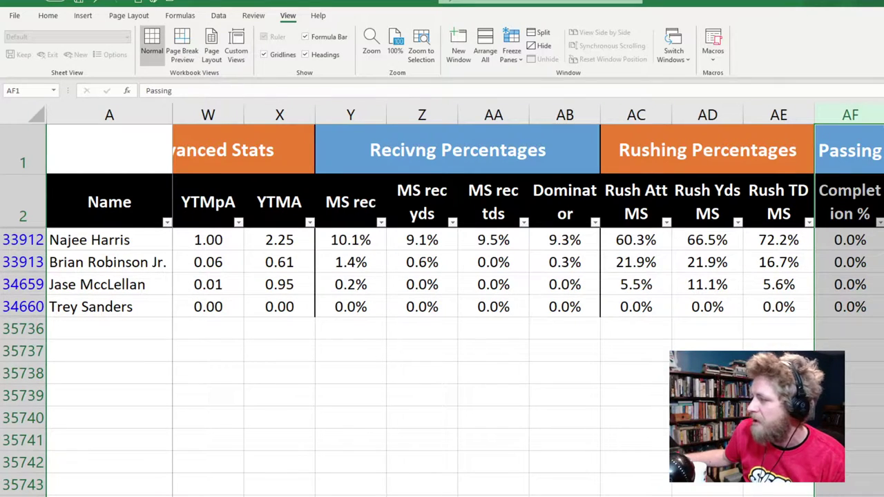
{"action": "scroll", "coordinate": [456, 303], "scroll_direction": "left", "scroll_amount": 2}
{"action": "scroll", "coordinate": [456, 304], "scroll_direction": "left", "scroll_amount": 5}
{"action": "scroll", "coordinate": [455, 304], "scroll_direction": "left", "scroll_amount": 1}
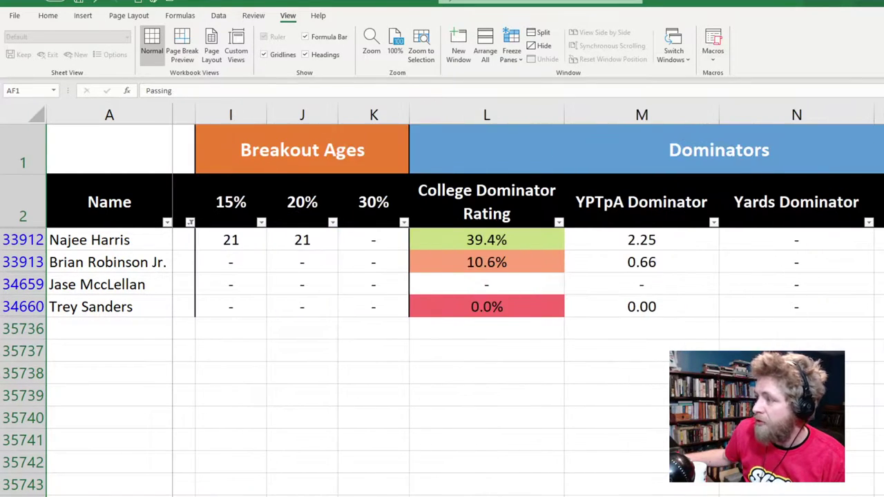
{"action": "scroll", "coordinate": [430, 150], "scroll_direction": "left", "scroll_amount": 4}
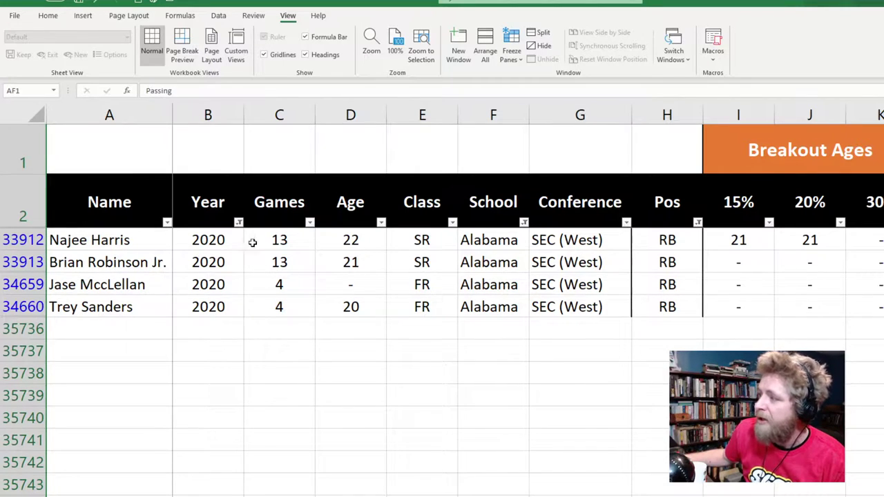
{"action": "scroll", "coordinate": [442, 311], "scroll_direction": "right", "scroll_amount": 1}
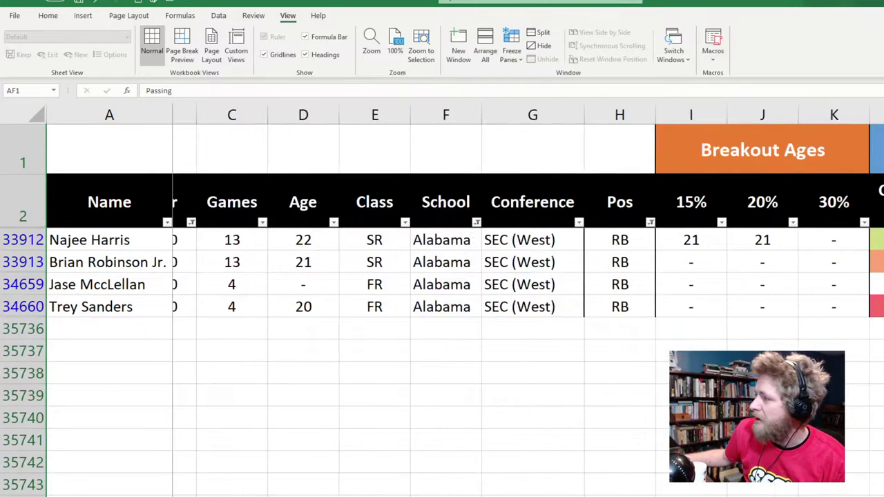
{"action": "scroll", "coordinate": [442, 310], "scroll_direction": "right", "scroll_amount": 4}
{"action": "scroll", "coordinate": [443, 311], "scroll_direction": "right", "scroll_amount": 2}
{"action": "scroll", "coordinate": [442, 311], "scroll_direction": "right", "scroll_amount": 2}
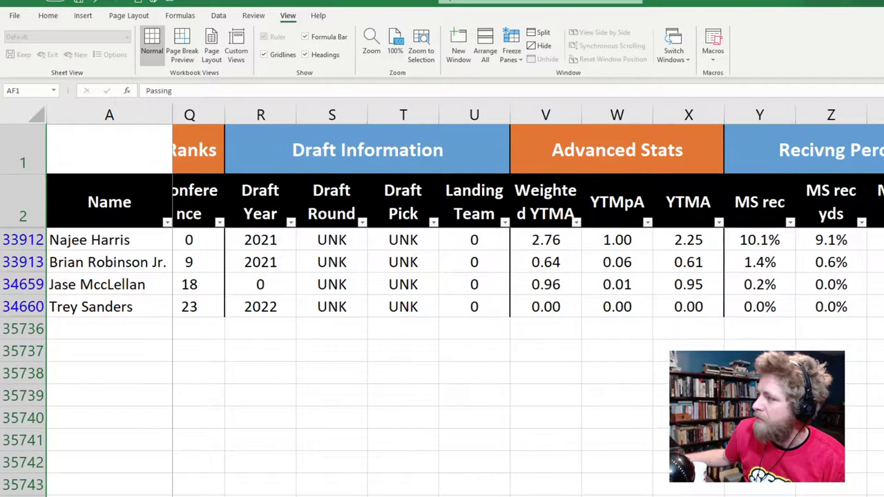
{"action": "scroll", "coordinate": [442, 311], "scroll_direction": "right", "scroll_amount": 4}
{"action": "scroll", "coordinate": [442, 311], "scroll_direction": "right", "scroll_amount": 2}
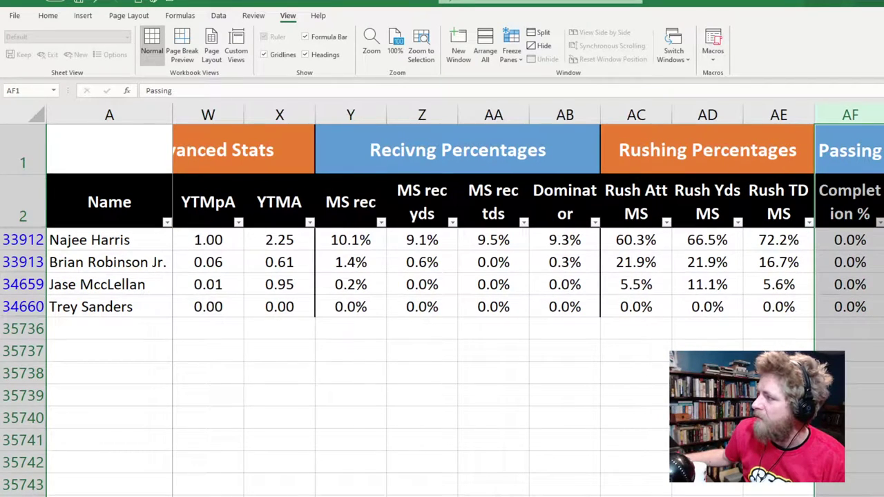
{"action": "scroll", "coordinate": [442, 311], "scroll_direction": "left", "scroll_amount": 2}
{"action": "scroll", "coordinate": [442, 311], "scroll_direction": "left", "scroll_amount": 4}
{"action": "scroll", "coordinate": [442, 311], "scroll_direction": "left", "scroll_amount": 3}
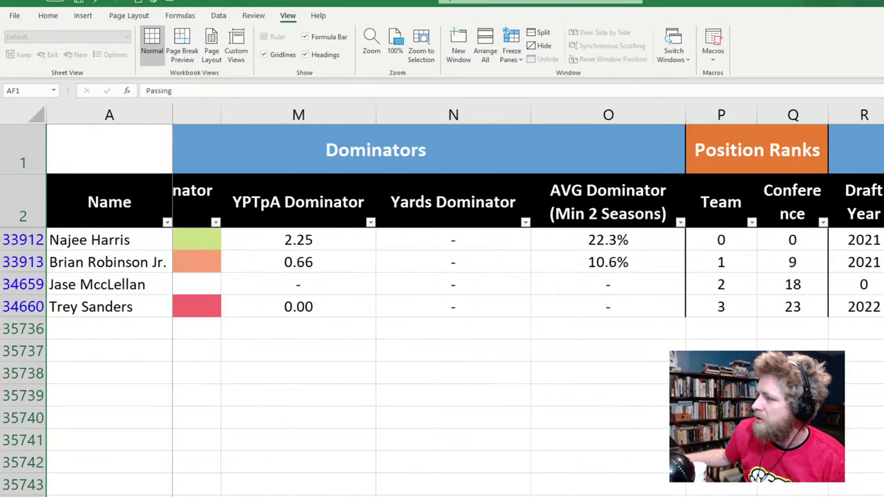
{"action": "scroll", "coordinate": [442, 311], "scroll_direction": "right", "scroll_amount": 1}
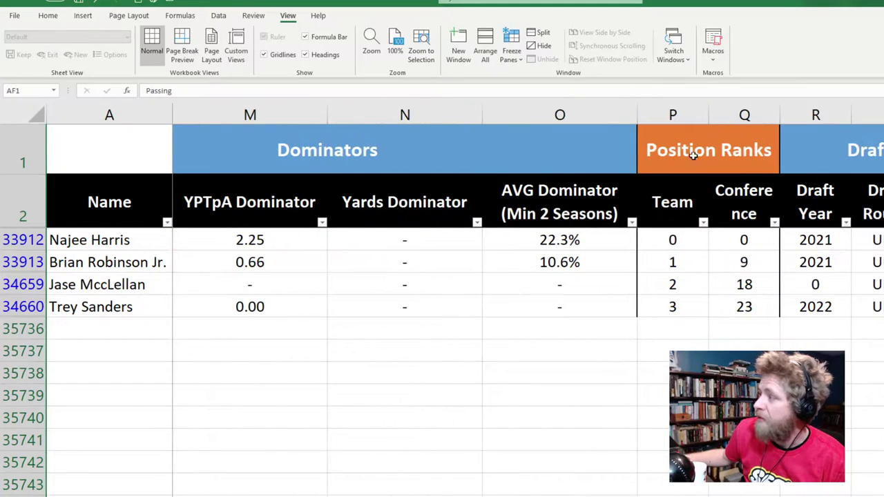
{"action": "left_click", "coordinate": [676, 111]}
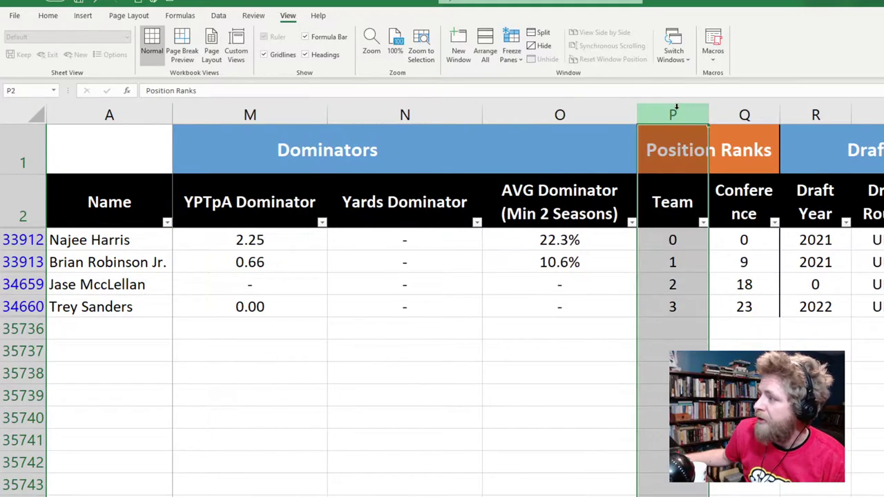
{"action": "left_click", "coordinate": [692, 245]}
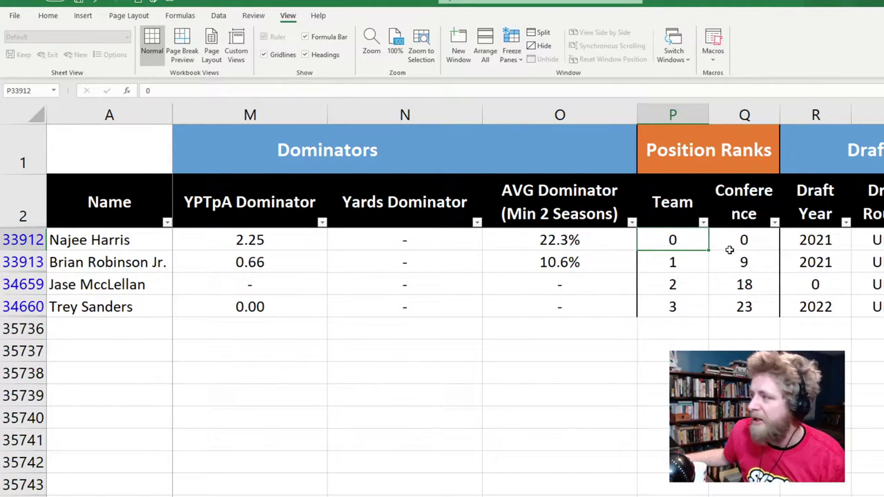
Clear all existing filters and filter the Team column to rank 0
{"action": "left_click", "coordinate": [218, 15]}
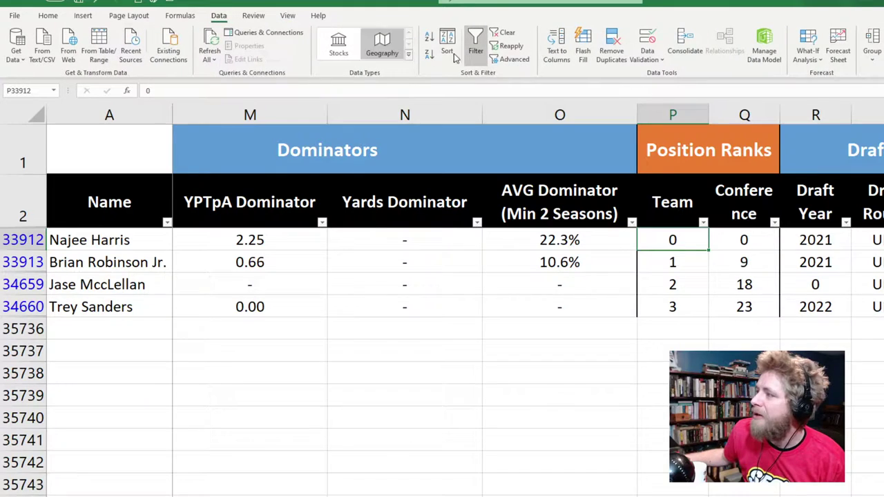
{"action": "left_click", "coordinate": [505, 33]}
{"action": "left_click", "coordinate": [687, 221]}
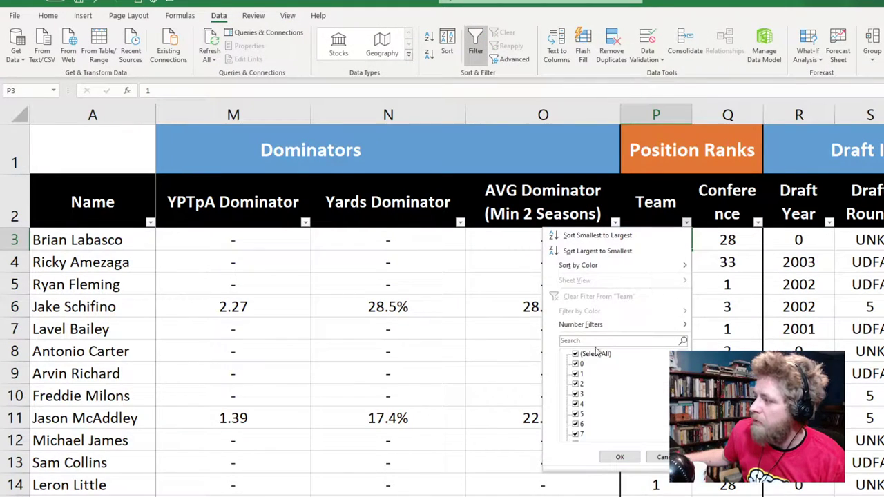
{"action": "left_click", "coordinate": [575, 354]}
{"action": "left_click", "coordinate": [576, 364]}
{"action": "left_click", "coordinate": [620, 457]}
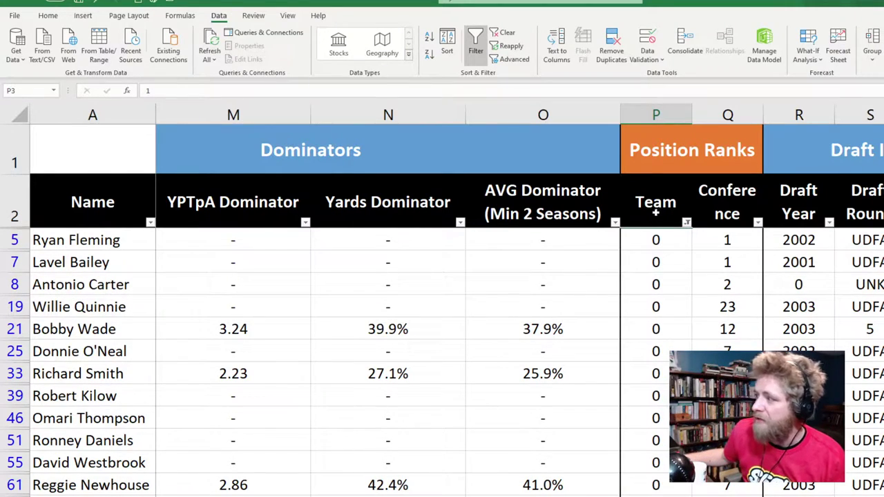
Redo the Team column filter so only rank 0 stays ticked
{"action": "left_click", "coordinate": [655, 117]}
{"action": "left_click", "coordinate": [686, 222]}
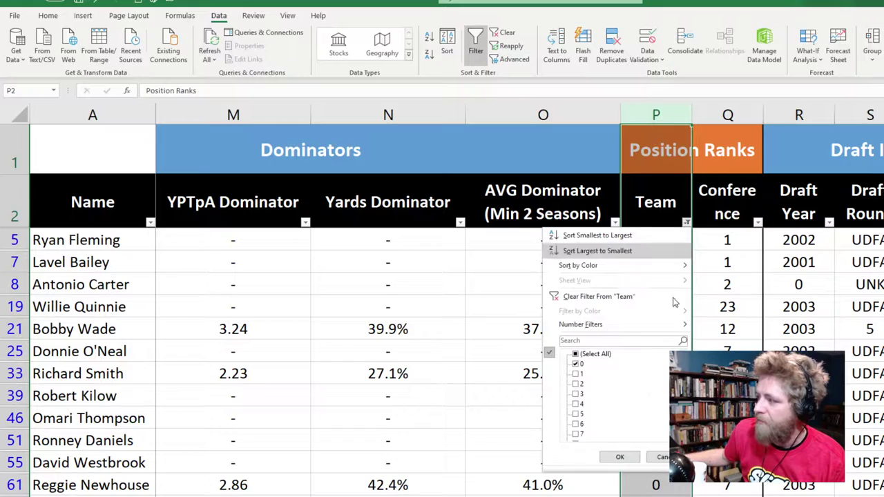
{"action": "left_click", "coordinate": [585, 355]}
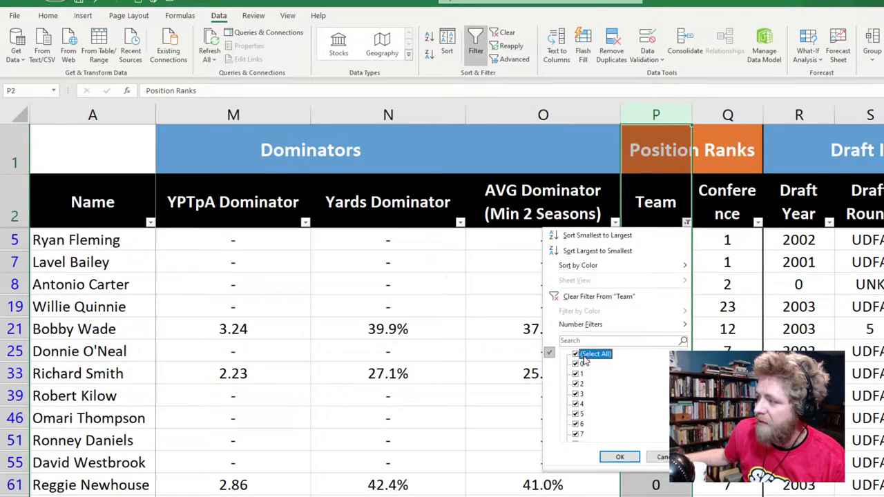
{"action": "left_click", "coordinate": [585, 355]}
{"action": "left_click", "coordinate": [577, 364]}
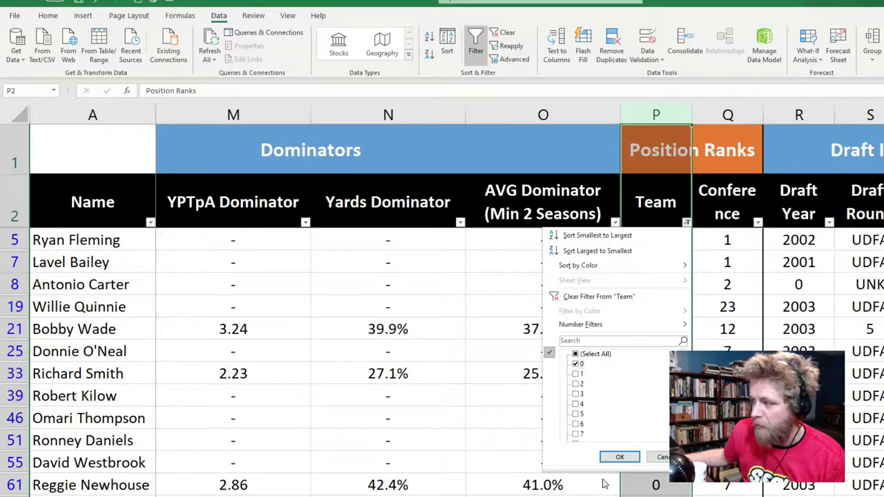
{"action": "left_click", "coordinate": [620, 457]}
{"action": "left_click", "coordinate": [641, 290]}
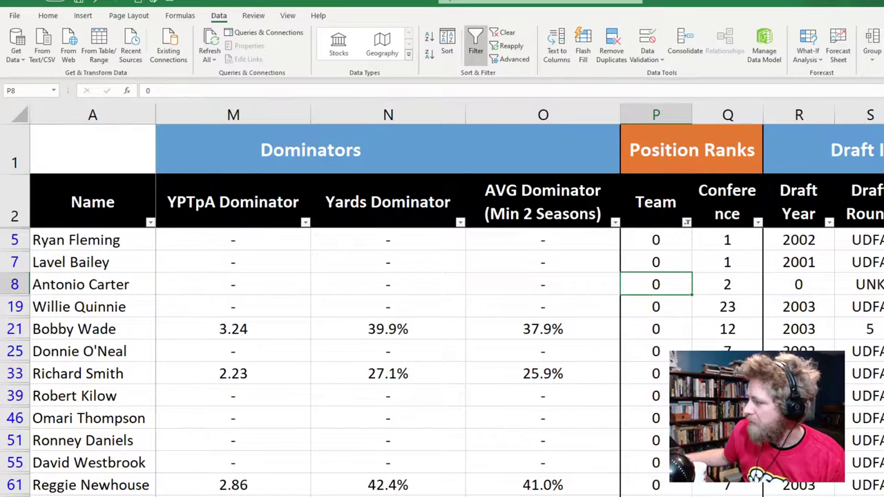
{"action": "scroll", "coordinate": [345, 246], "scroll_direction": "left", "scroll_amount": 6}
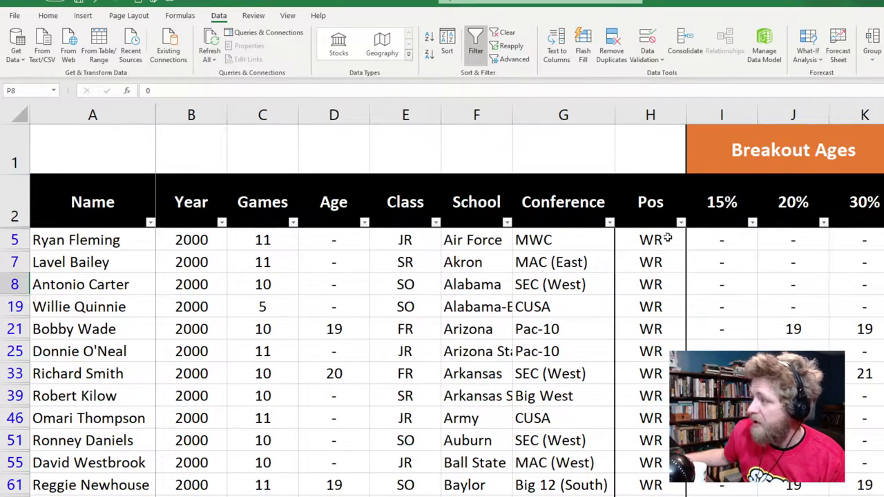
Filter the Pos column to RB only
{"action": "left_click", "coordinate": [679, 222]}
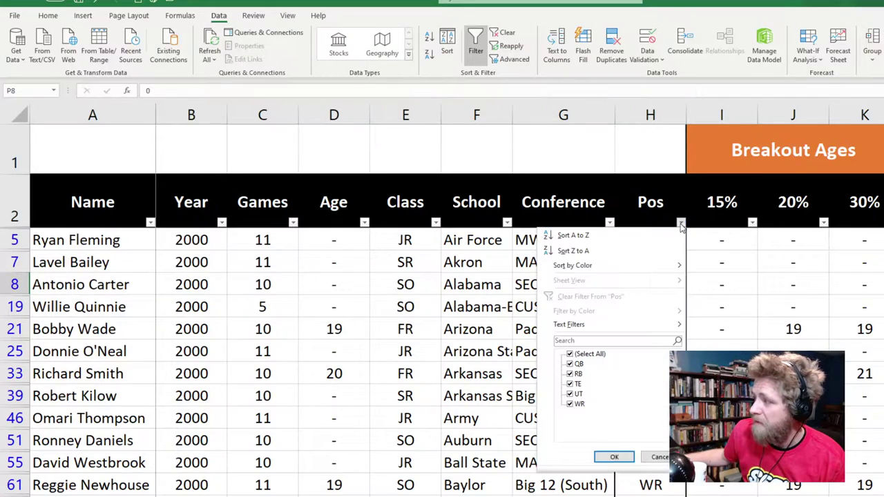
{"action": "left_click", "coordinate": [584, 356]}
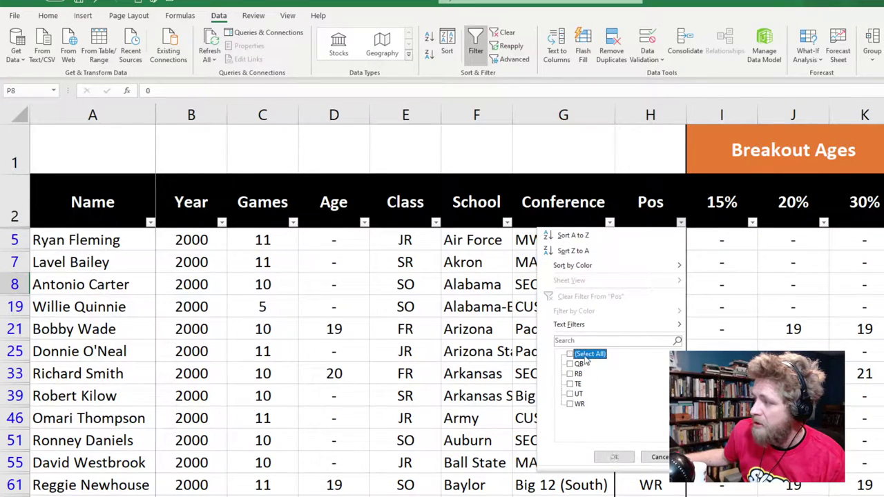
{"action": "left_click", "coordinate": [578, 404]}
{"action": "left_click", "coordinate": [614, 457]}
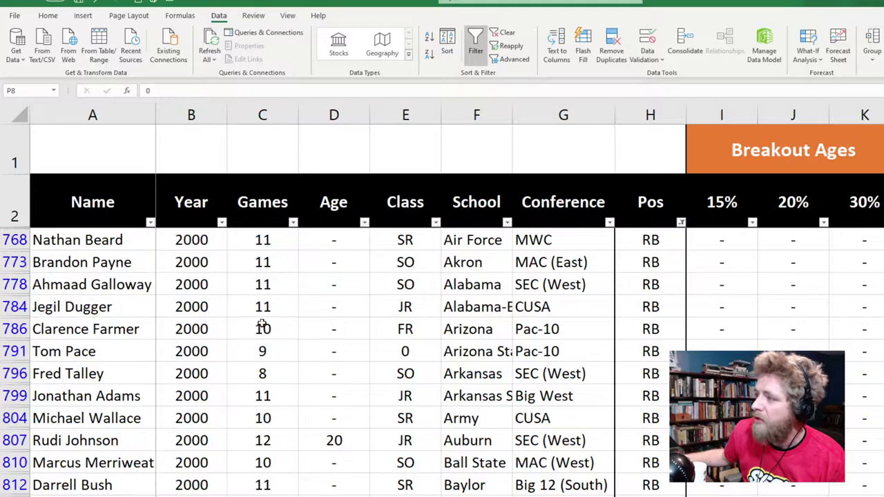
{"action": "left_click", "coordinate": [262, 285]}
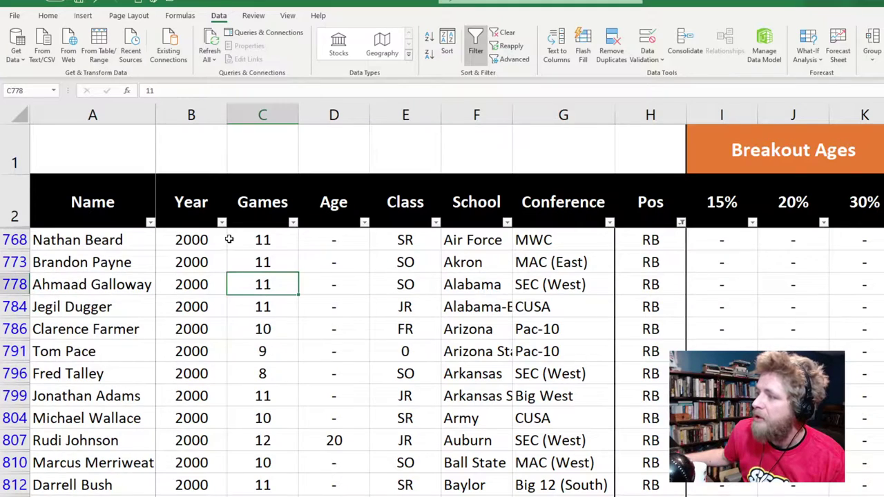
Filter School to Alabama only, then untick every year in the Year filter
{"action": "left_click", "coordinate": [507, 222]}
{"action": "left_click", "coordinate": [417, 355]}
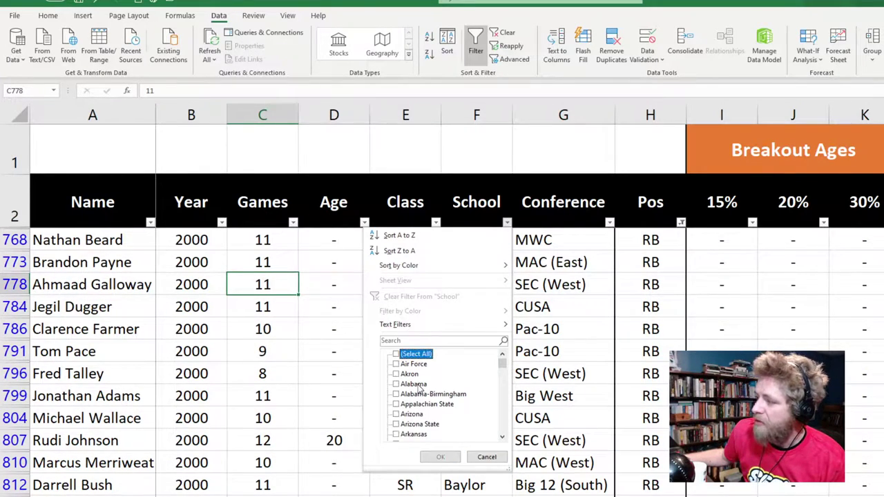
{"action": "left_click", "coordinate": [415, 384]}
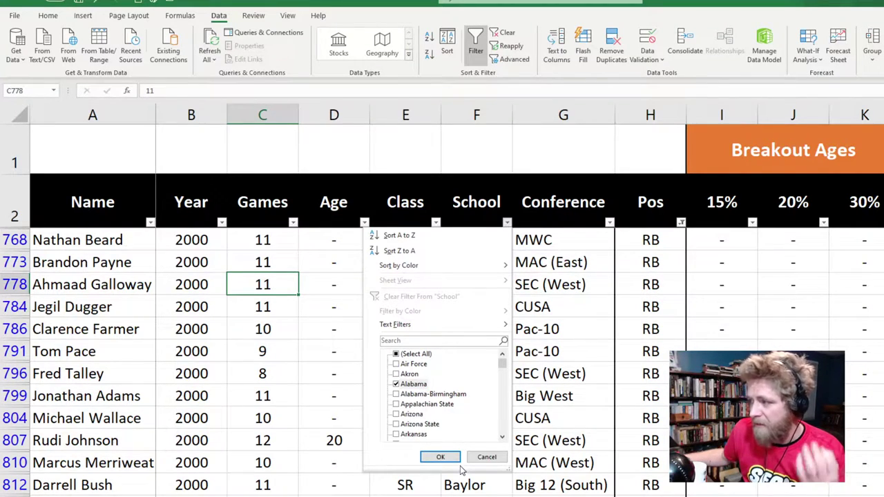
{"action": "left_click", "coordinate": [441, 457]}
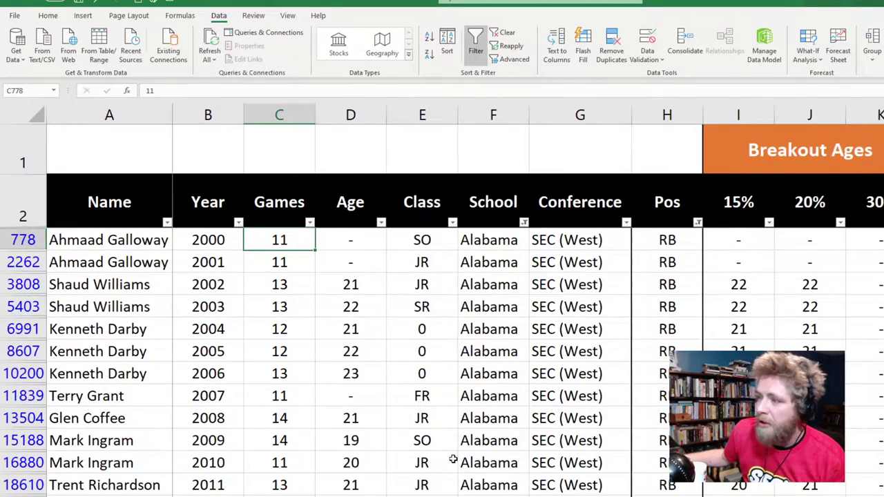
{"action": "left_click", "coordinate": [300, 271]}
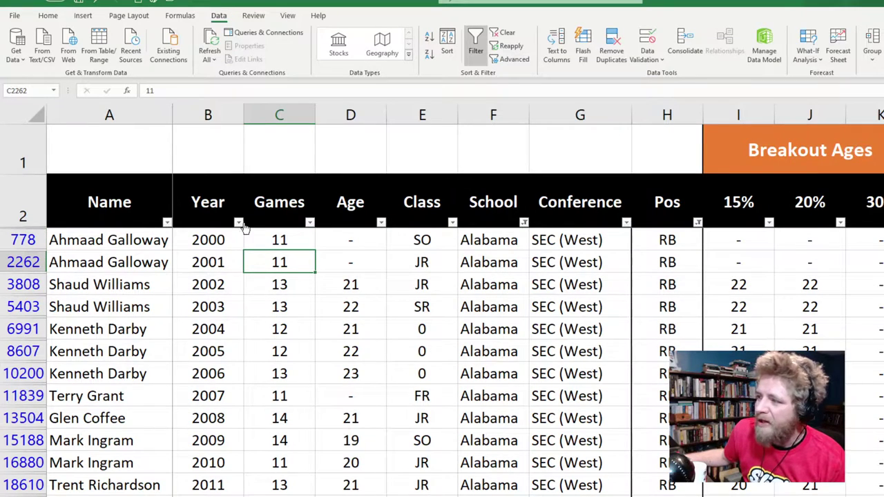
{"action": "left_click", "coordinate": [238, 221]}
{"action": "left_click", "coordinate": [147, 354]}
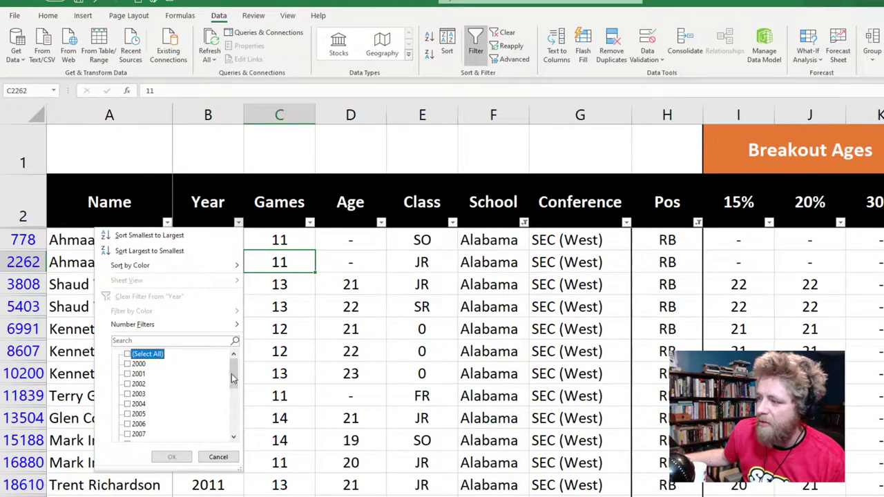
Keep only years 2015–2020 and select the six remaining Alabama running back rows
{"action": "left_click_drag", "start_coordinate": [233, 378], "coordinate": [234, 419]}
{"action": "left_click", "coordinate": [140, 432]}
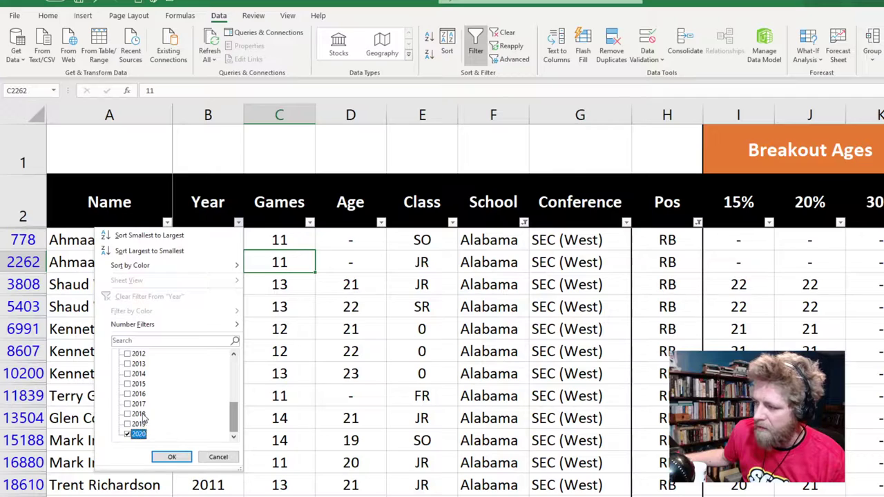
{"action": "left_click", "coordinate": [140, 414]}
{"action": "left_click", "coordinate": [139, 403]}
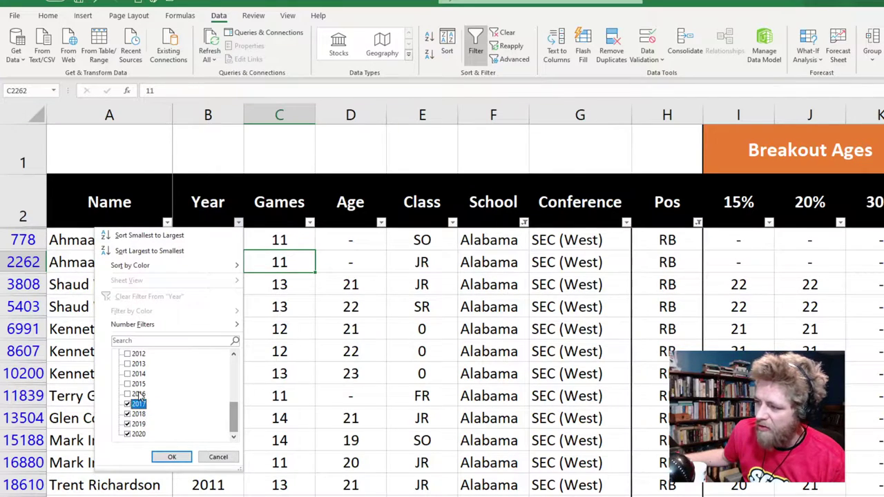
{"action": "left_click", "coordinate": [130, 394]}
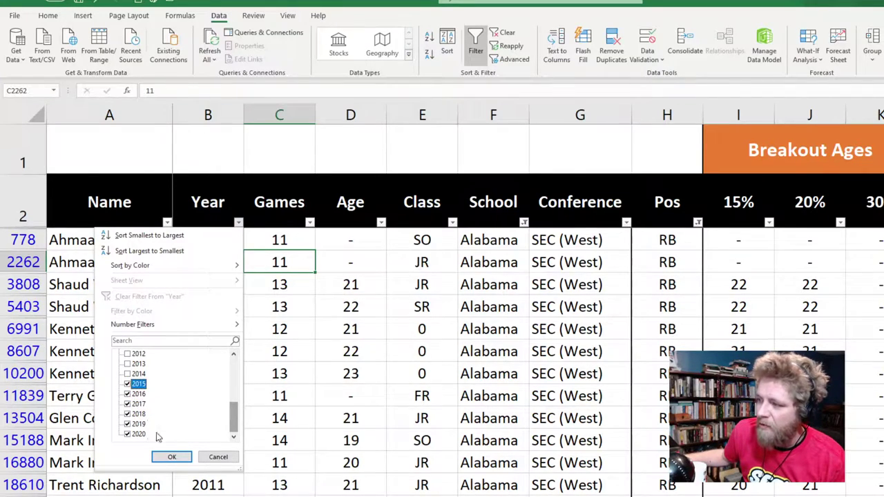
{"action": "left_click", "coordinate": [171, 456]}
{"action": "left_click", "coordinate": [360, 324]}
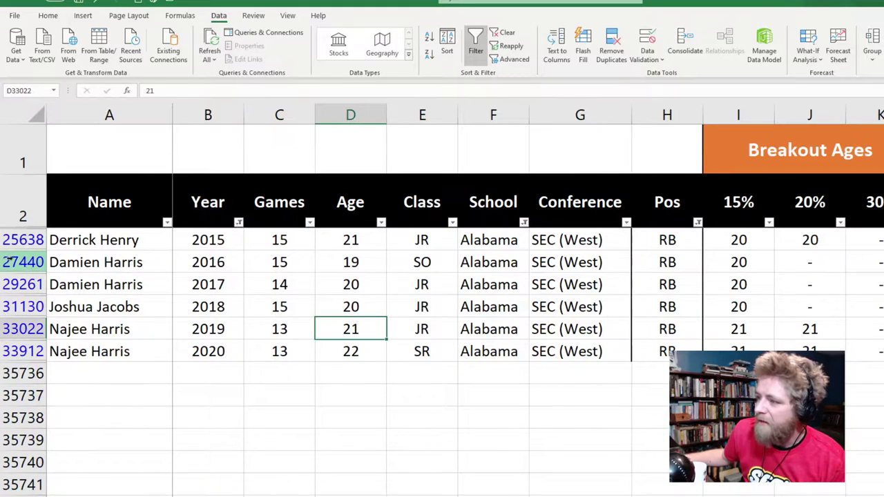
{"action": "left_click_drag", "start_coordinate": [23, 240], "coordinate": [13, 352]}
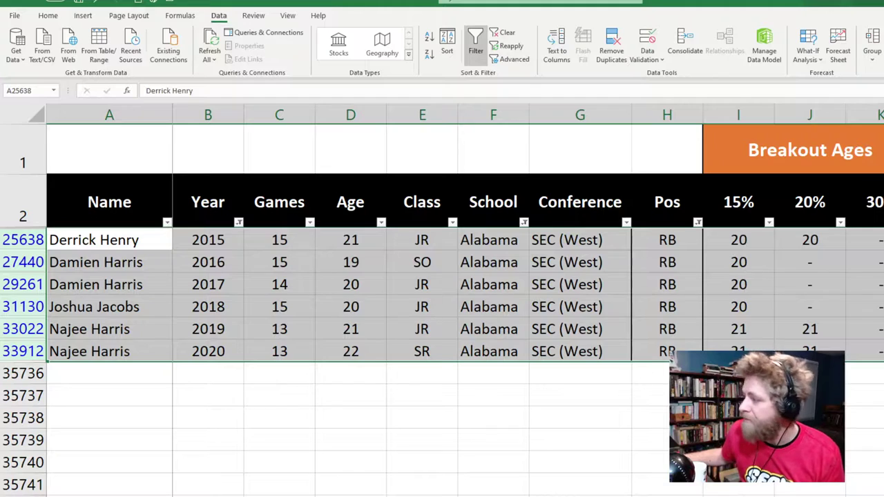
{"action": "scroll", "coordinate": [524, 223], "scroll_direction": "right", "scroll_amount": 1}
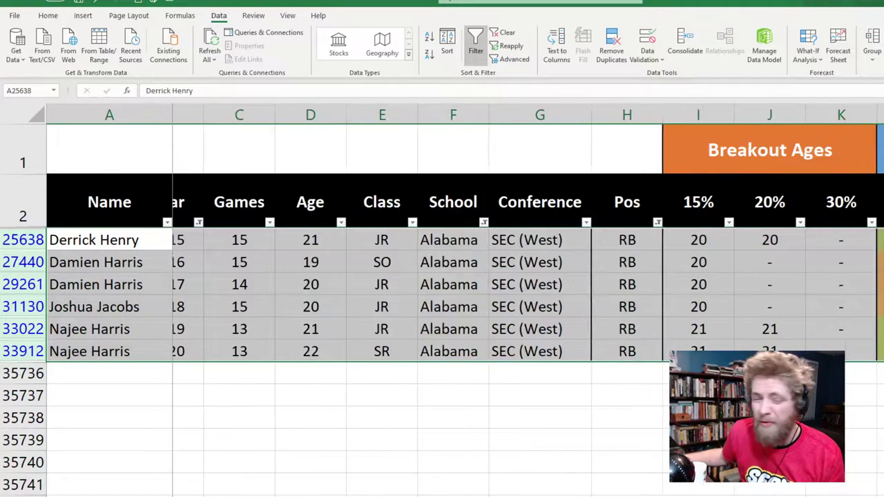
{"action": "scroll", "coordinate": [525, 223], "scroll_direction": "right", "scroll_amount": 5}
{"action": "scroll", "coordinate": [525, 223], "scroll_direction": "right", "scroll_amount": 4}
{"action": "scroll", "coordinate": [525, 224], "scroll_direction": "right", "scroll_amount": 2}
{"action": "scroll", "coordinate": [525, 223], "scroll_direction": "right", "scroll_amount": 1}
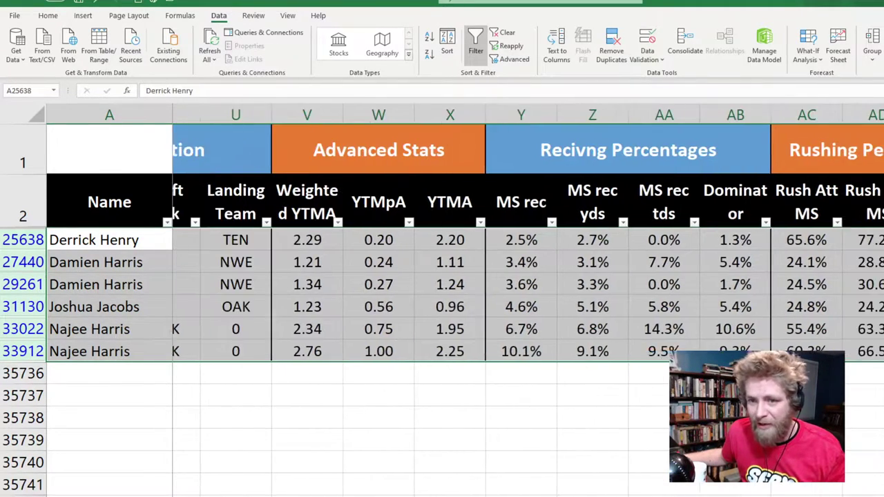
{"action": "scroll", "coordinate": [525, 223], "scroll_direction": "right", "scroll_amount": 2}
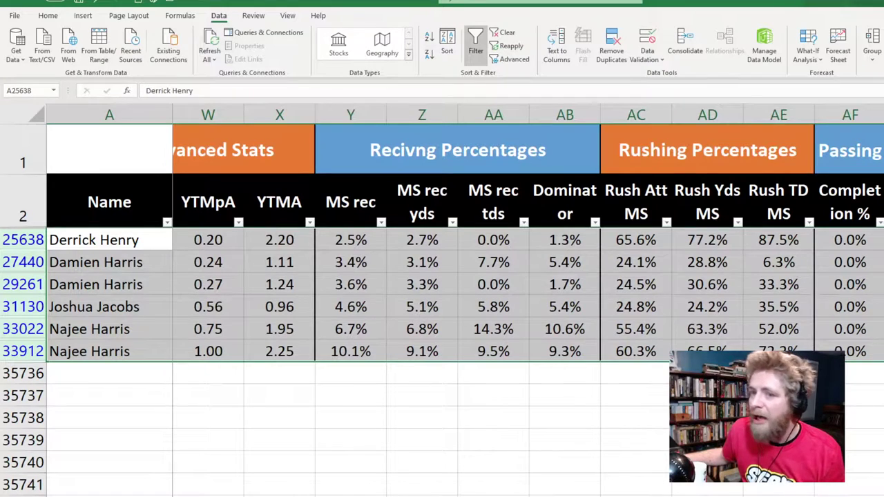
{"action": "left_click", "coordinate": [636, 115]}
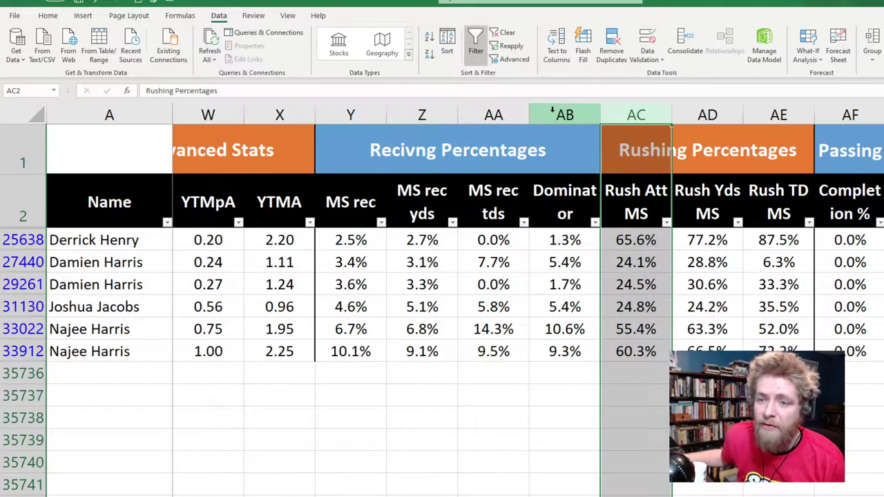
{"action": "left_click", "coordinate": [53, 246]}
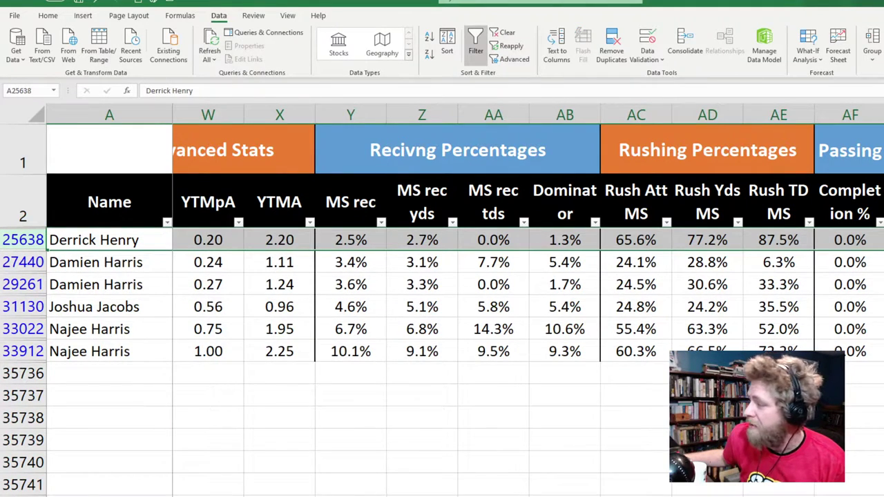
{"action": "scroll", "coordinate": [442, 277], "scroll_direction": "left", "scroll_amount": 7}
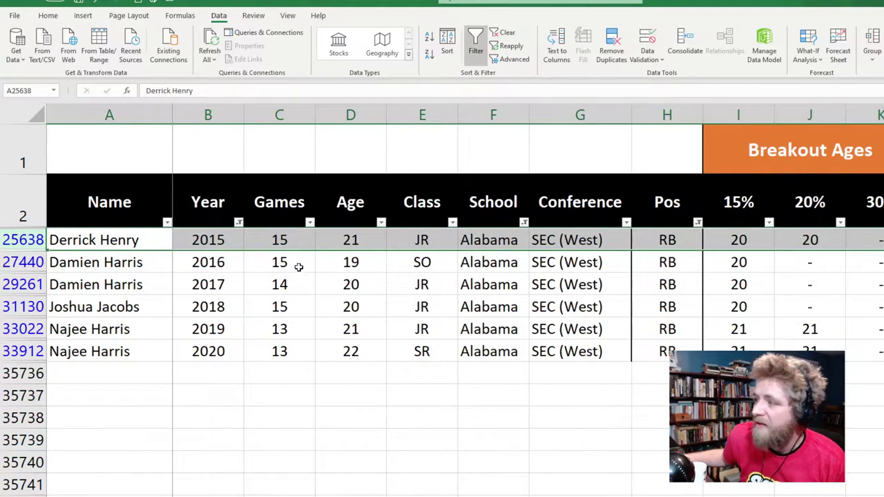
{"action": "left_click", "coordinate": [297, 239]}
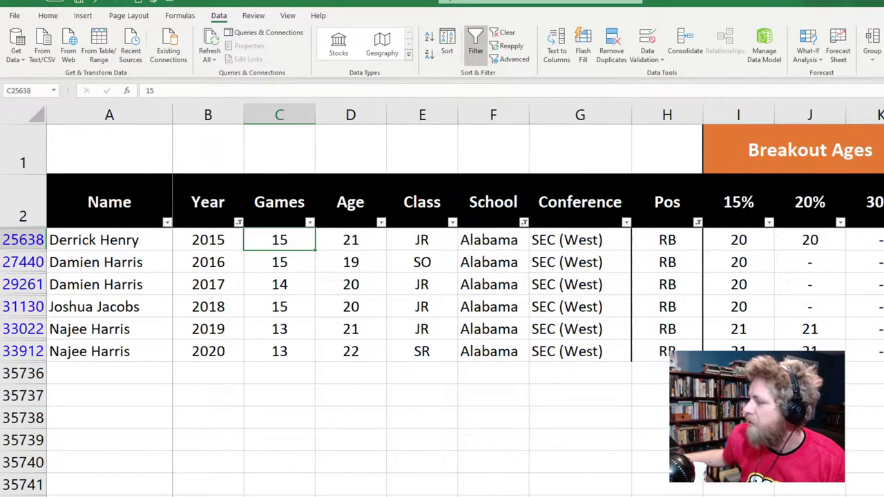
Scroll to the Rush Att MS column and review the 2015–2018 rush attempt shares
{"action": "scroll", "coordinate": [529, 302], "scroll_direction": "right", "scroll_amount": 8}
{"action": "scroll", "coordinate": [529, 301], "scroll_direction": "right", "scroll_amount": 4}
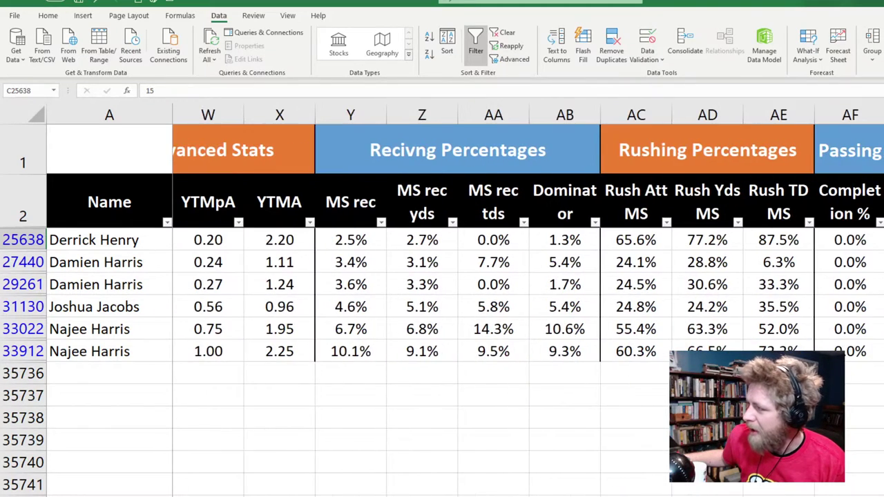
{"action": "left_click", "coordinate": [636, 114]}
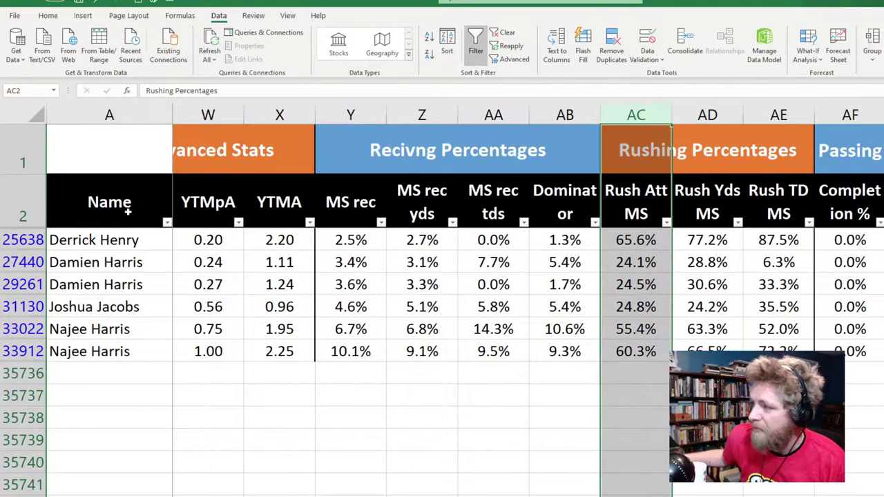
{"action": "left_click", "coordinate": [650, 240]}
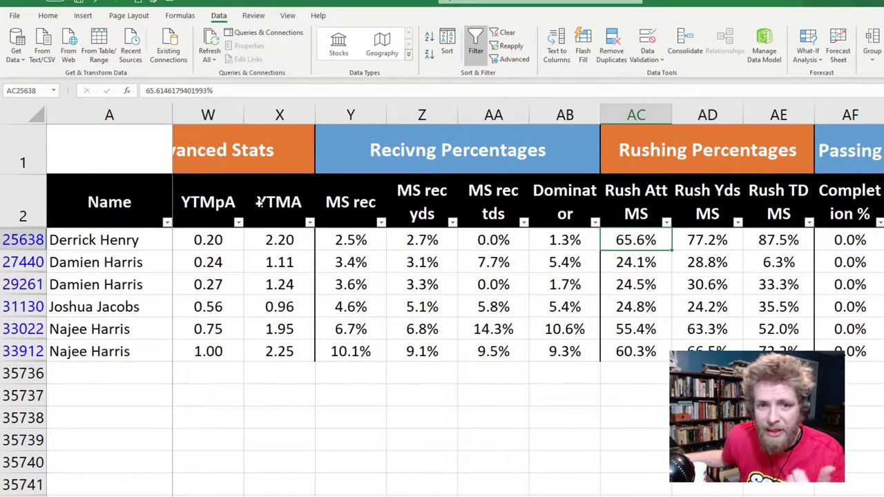
{"action": "left_click", "coordinate": [617, 262]}
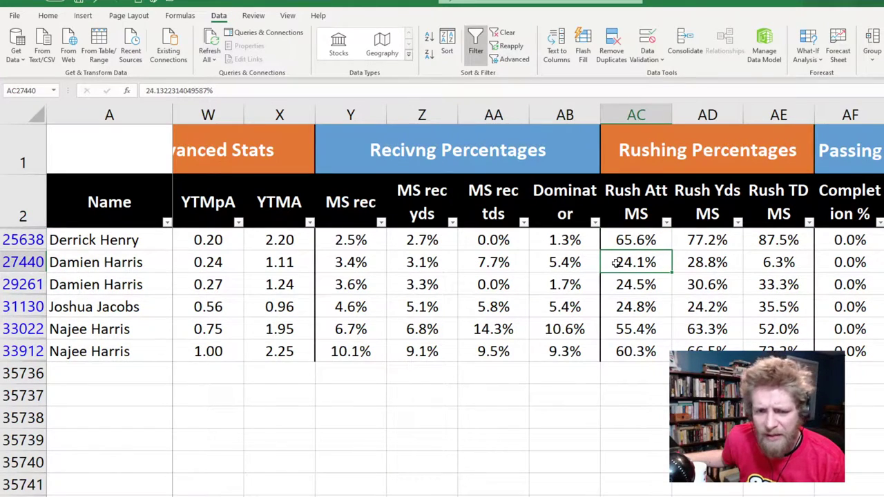
{"action": "left_click", "coordinate": [623, 277]}
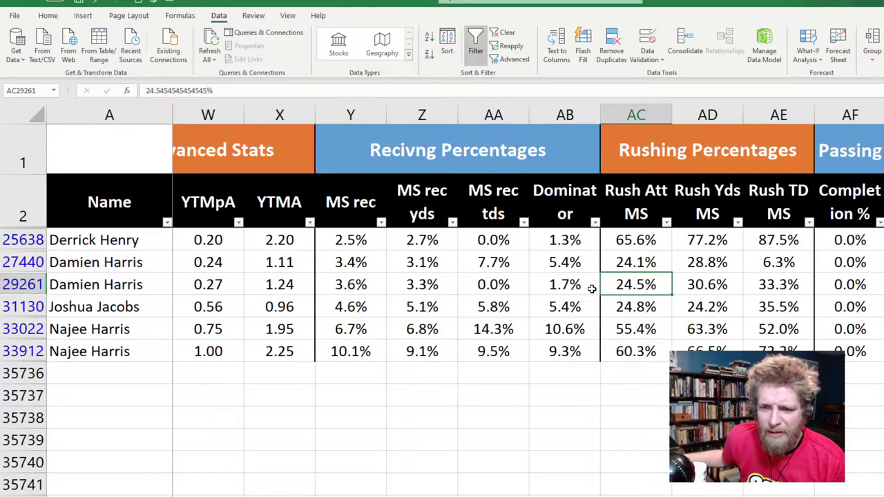
{"action": "left_click", "coordinate": [621, 306]}
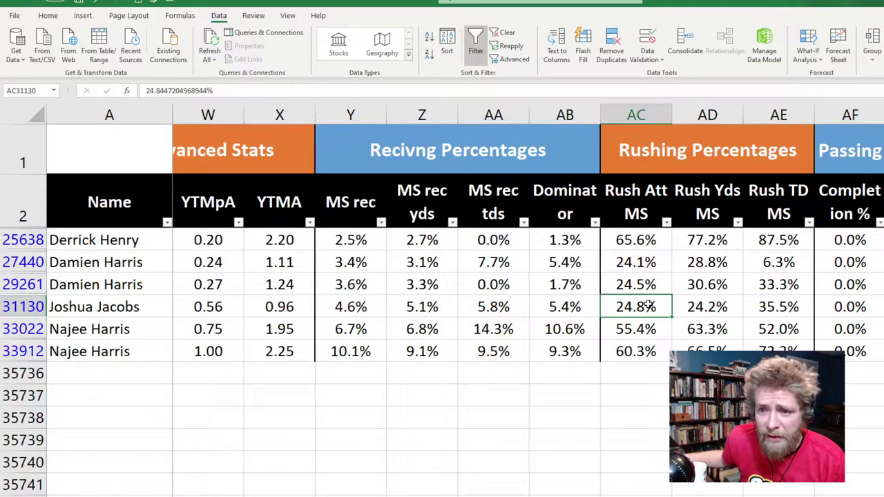
Compare the 2019 and 2020 rush attempt shares by selecting both cells
{"action": "left_click_drag", "start_coordinate": [632, 329], "coordinate": [629, 351]}
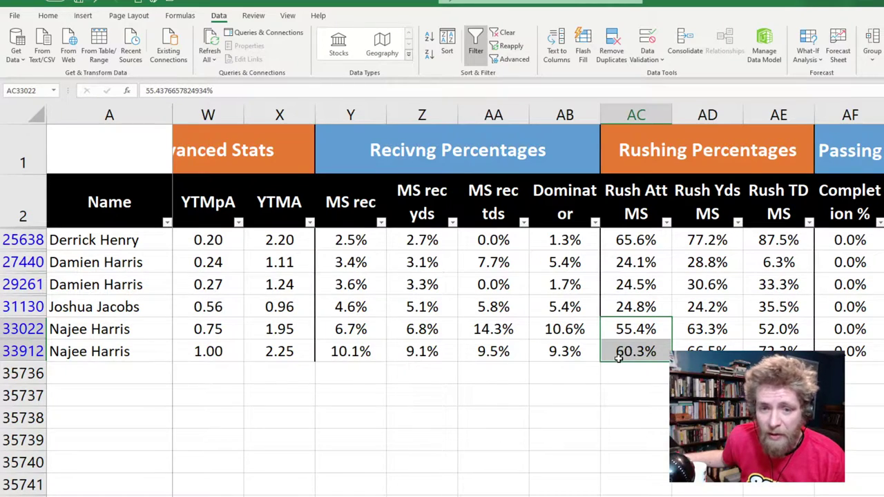
{"action": "left_click", "coordinate": [622, 332]}
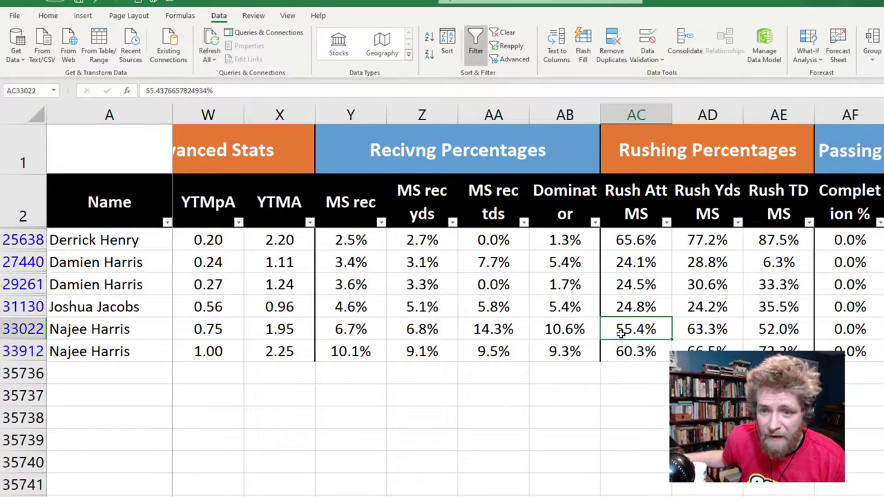
{"action": "left_click", "coordinate": [624, 352]}
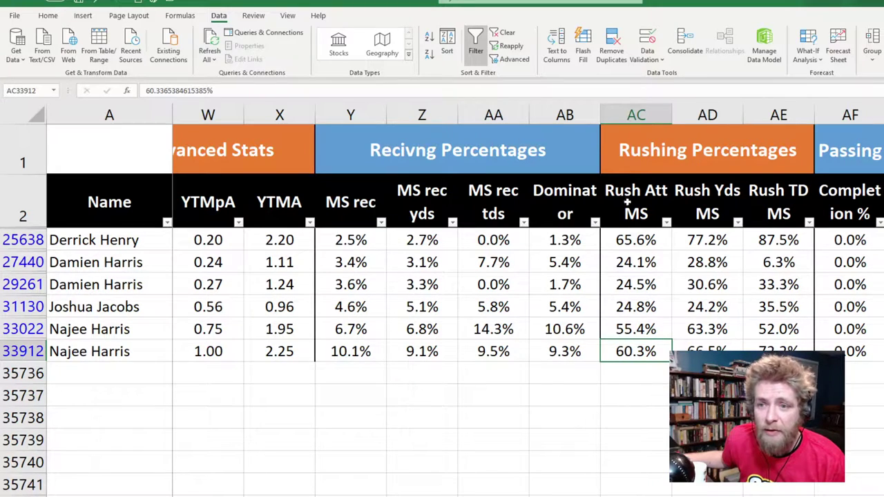
{"action": "left_click", "coordinate": [625, 117]}
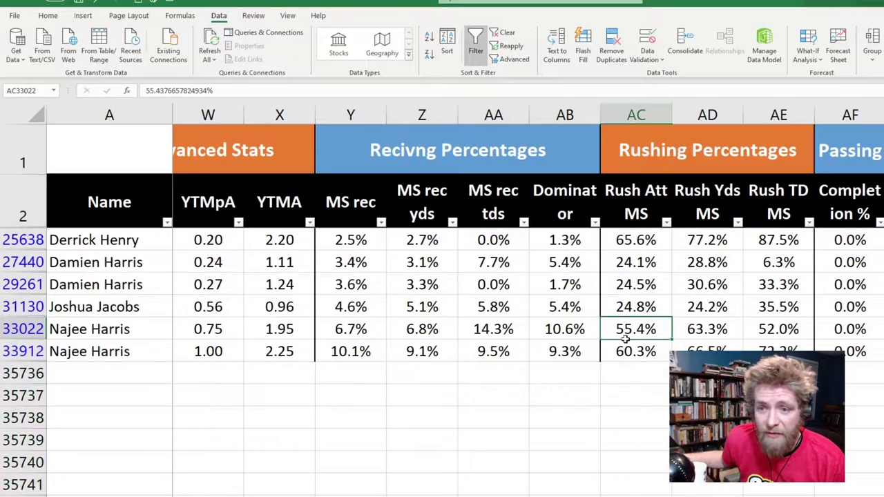
{"action": "left_click_drag", "start_coordinate": [610, 329], "coordinate": [625, 349]}
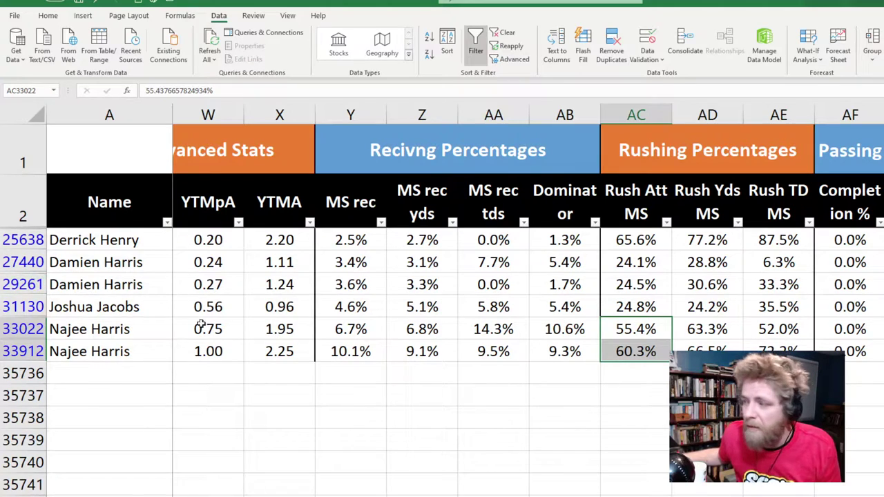
{"action": "scroll", "coordinate": [114, 297], "scroll_direction": "left", "scroll_amount": 7}
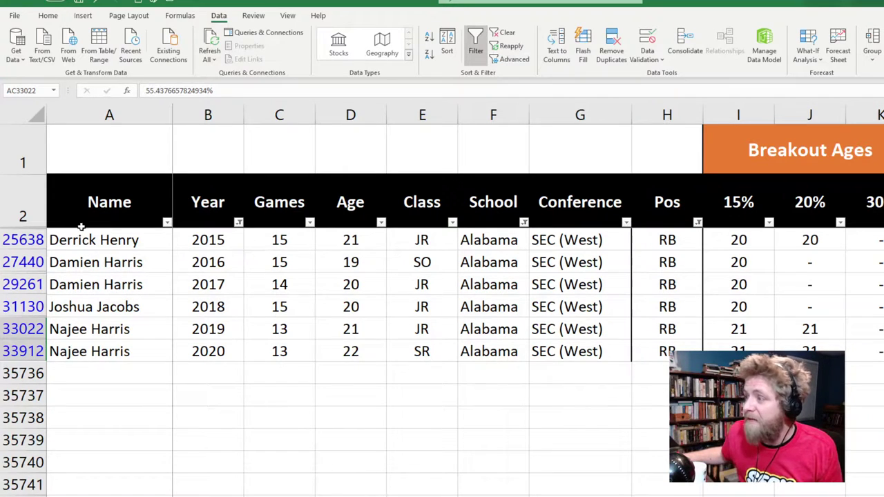
Clear every Excel filter, then switch to the Google Sheets 'test' file in Chrome
{"action": "left_click", "coordinate": [83, 238]}
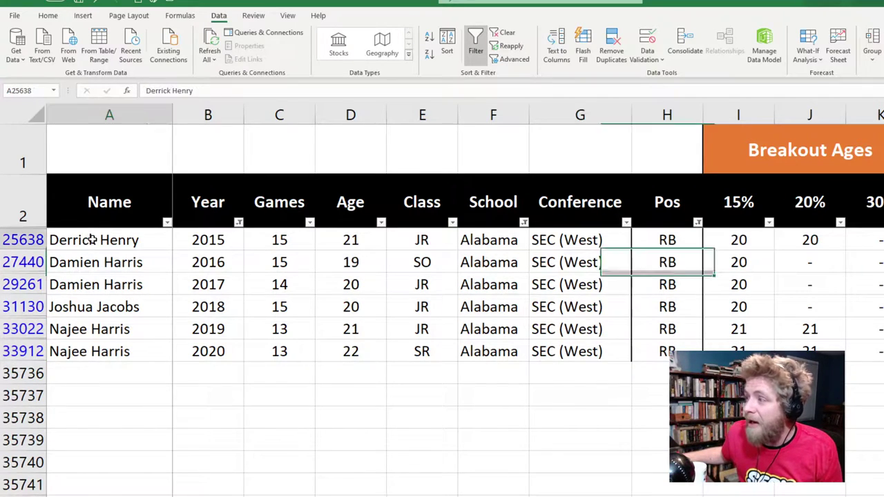
{"action": "left_click", "coordinate": [501, 33]}
{"action": "left_click", "coordinate": [127, 200]}
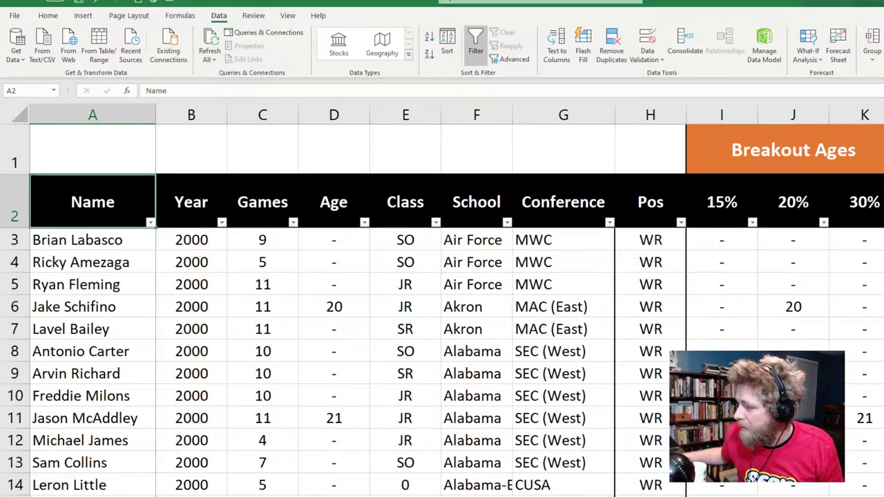
{"action": "left_click", "coordinate": [325, 492]}
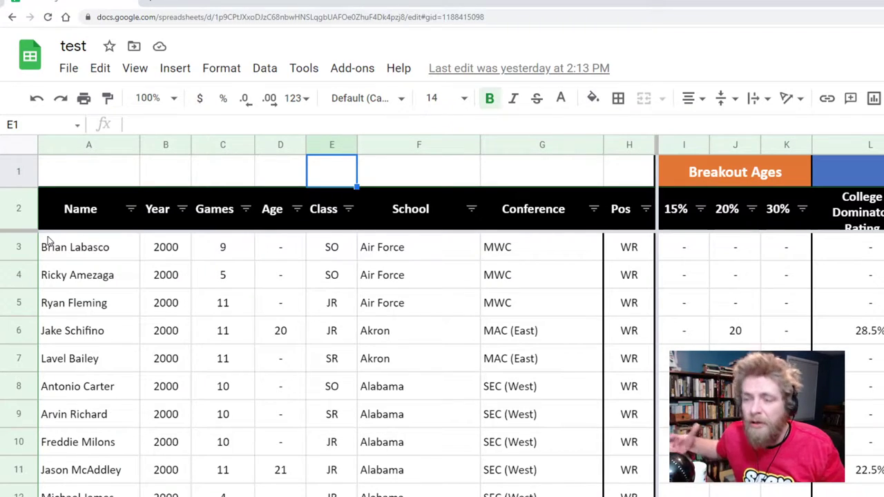
Open the filter menu on the Name header cell A2
{"action": "left_click", "coordinate": [131, 209]}
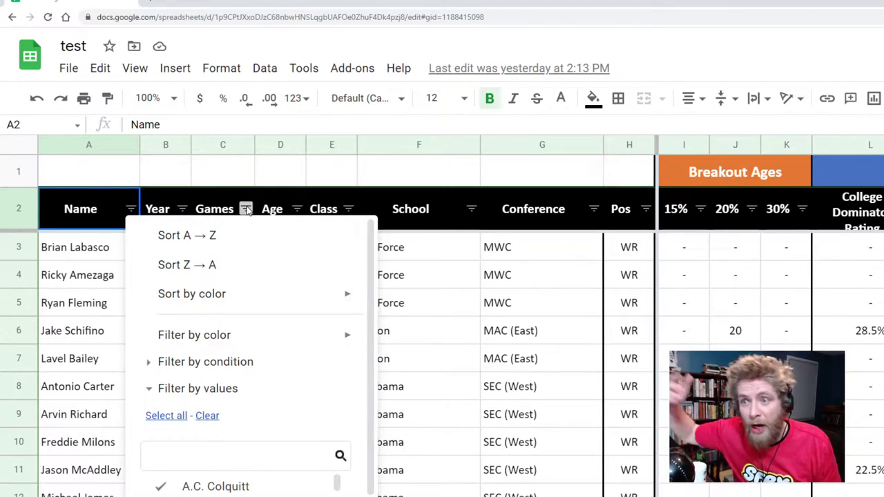
{"action": "left_click", "coordinate": [246, 209]}
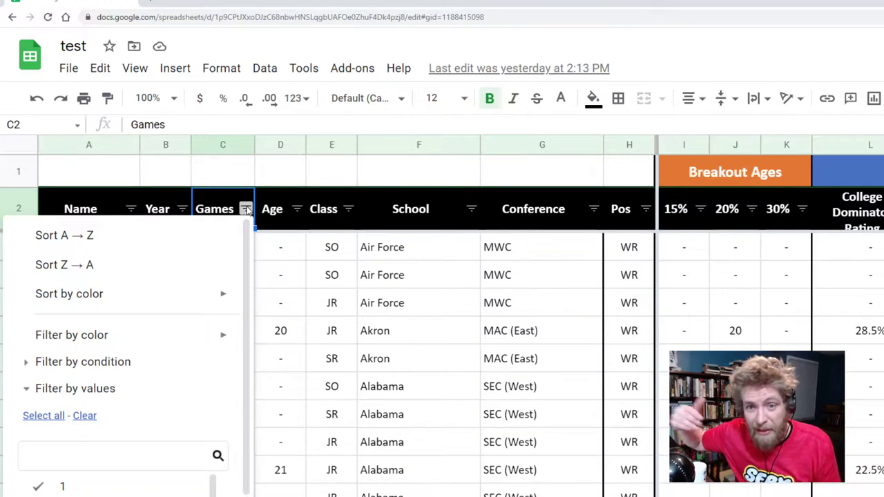
{"action": "left_click", "coordinate": [319, 253]}
{"action": "left_click", "coordinate": [131, 210]}
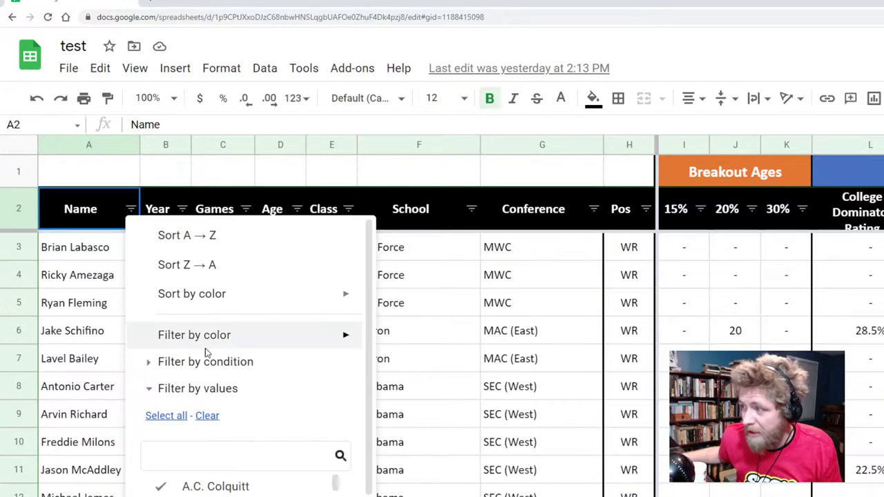
{"action": "mouse_move", "coordinate": [213, 340]}
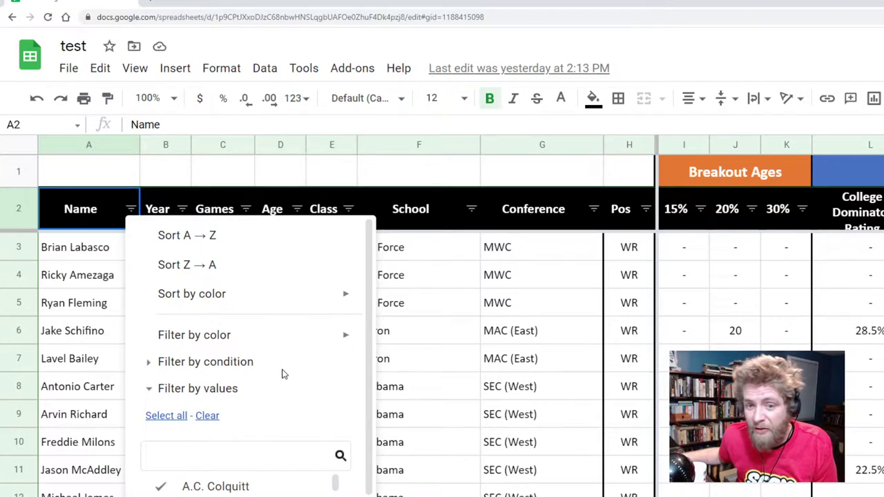
{"action": "scroll", "coordinate": [287, 377], "scroll_direction": "down", "scroll_amount": 1}
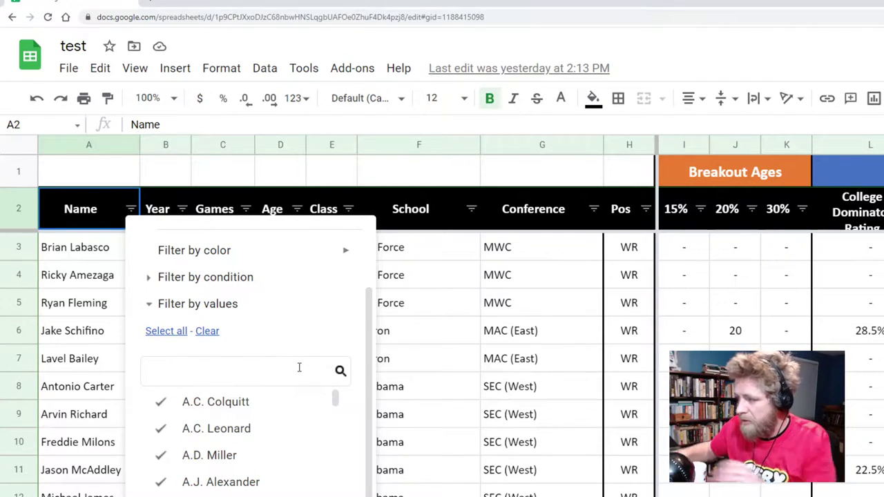
{"action": "type", "text": "chris godwin"}
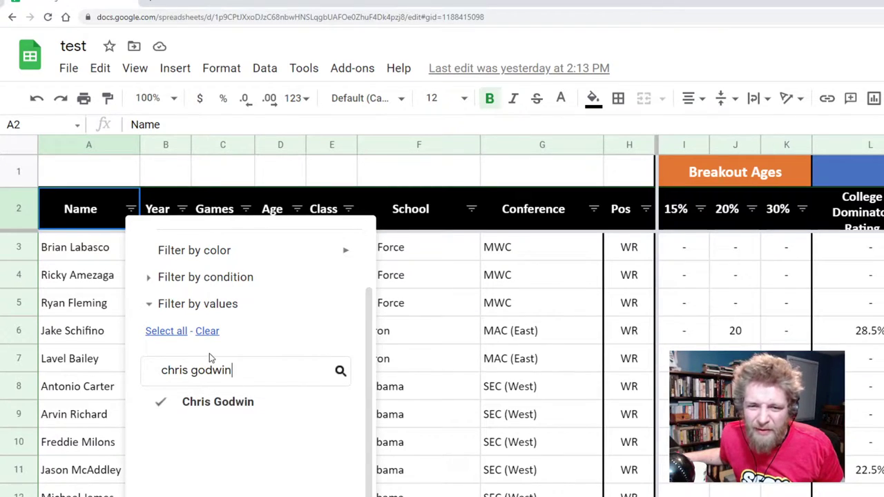
{"action": "left_click_drag", "start_coordinate": [233, 370], "coordinate": [98, 376]}
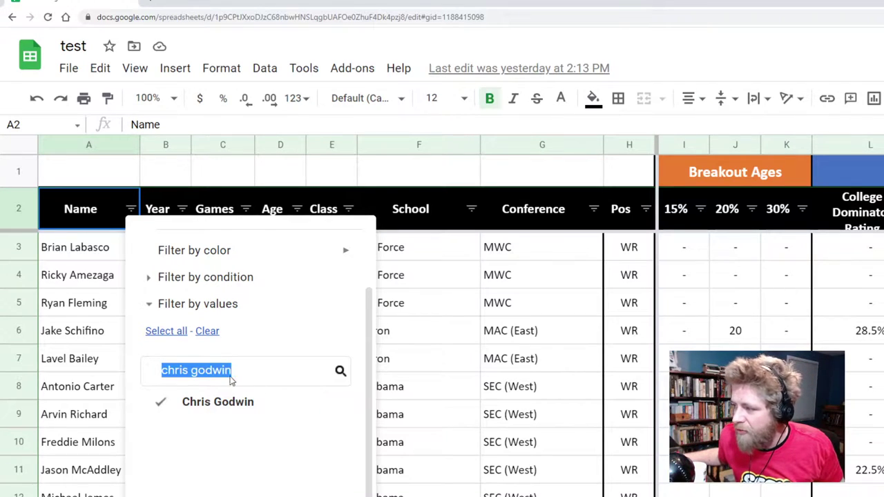
{"action": "key", "text": "BackSpace"}
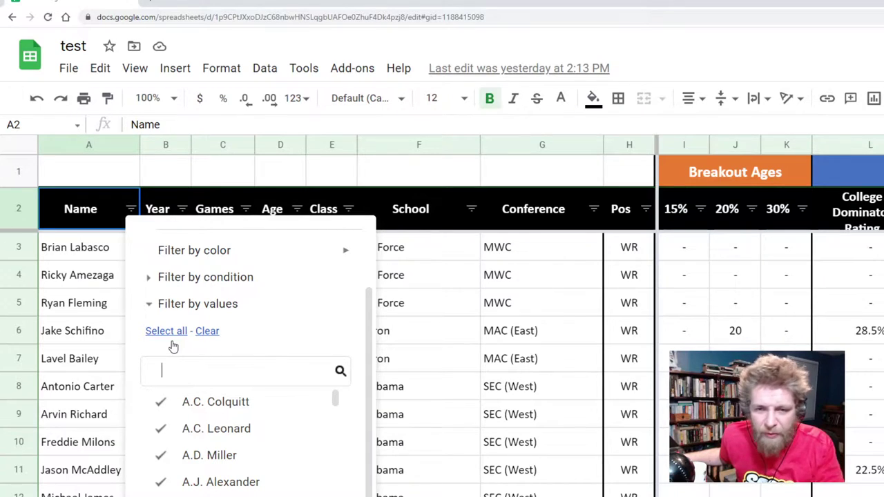
Filter the Name column so only the searched player's three rows show
{"action": "left_click", "coordinate": [206, 332]}
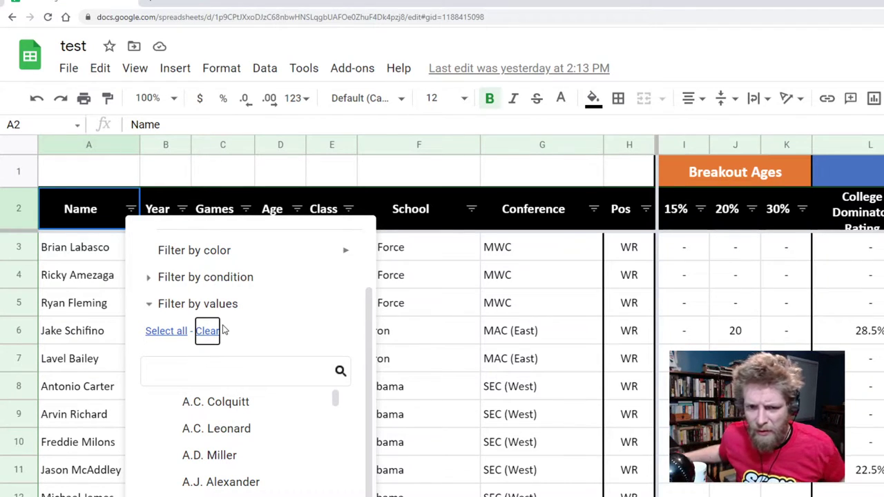
{"action": "left_click", "coordinate": [258, 373]}
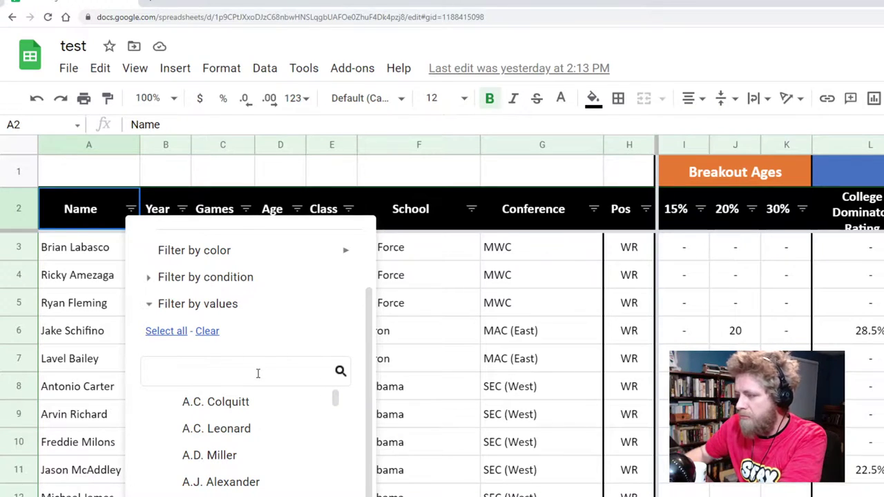
{"action": "type", "text": "chris godw"}
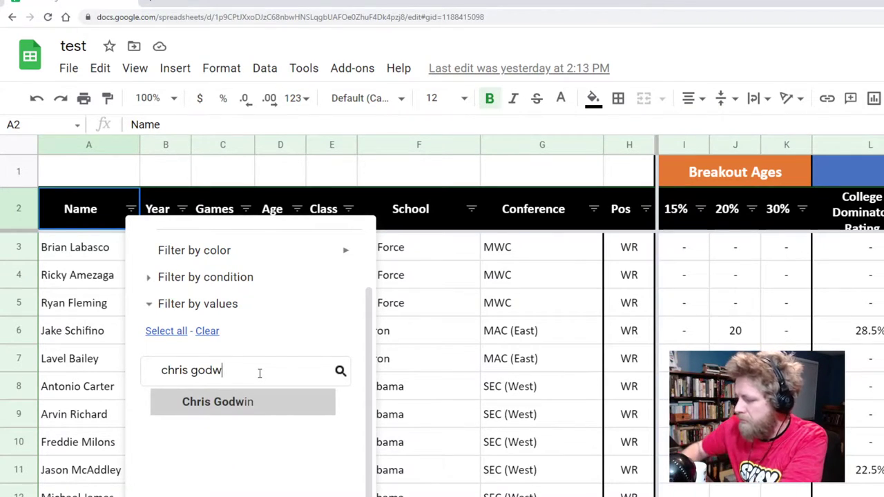
{"action": "type", "text": "in"}
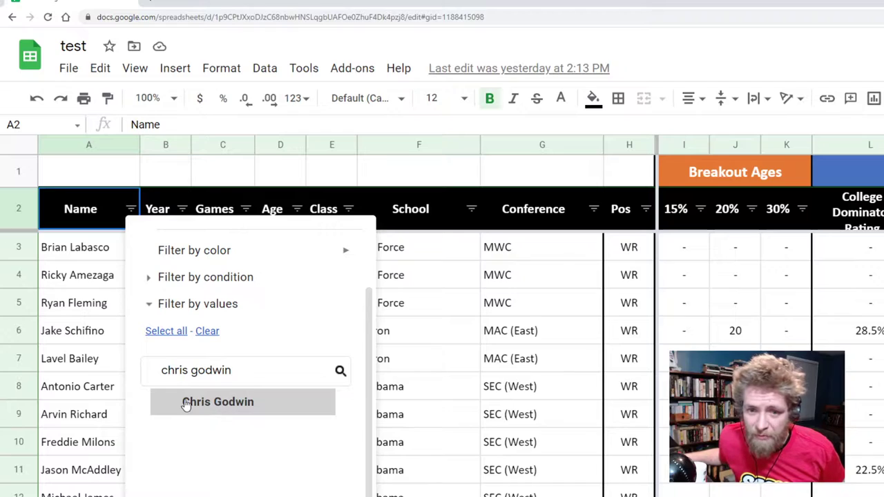
{"action": "left_click", "coordinate": [167, 407]}
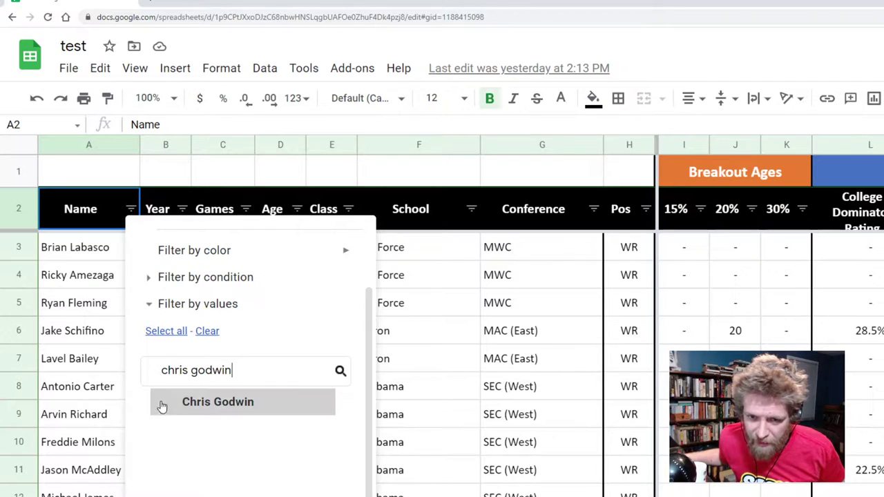
{"action": "left_click", "coordinate": [162, 405]}
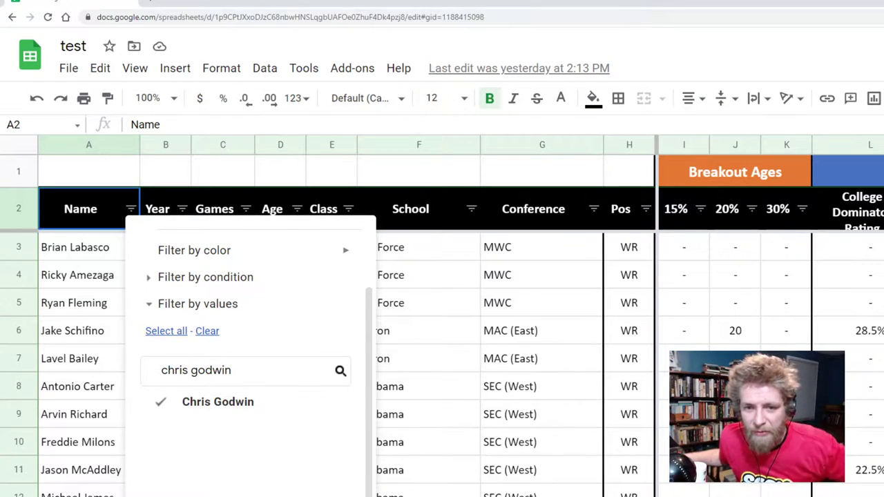
{"action": "left_click", "coordinate": [373, 494]}
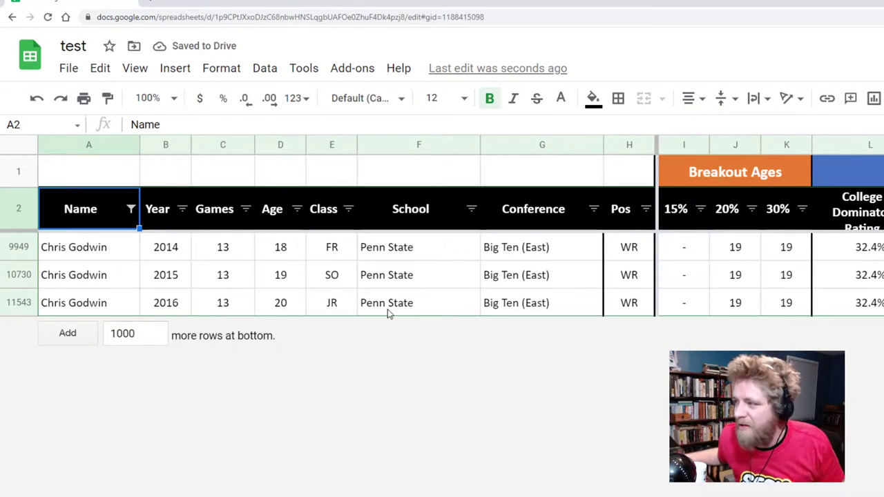
Reset the Name filter to include every name so all players reappear
{"action": "left_click", "coordinate": [131, 209]}
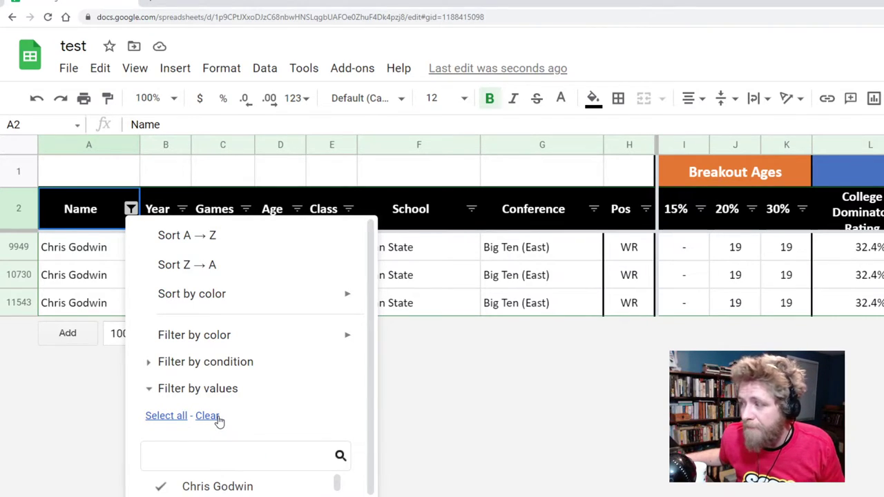
{"action": "left_click", "coordinate": [217, 418]}
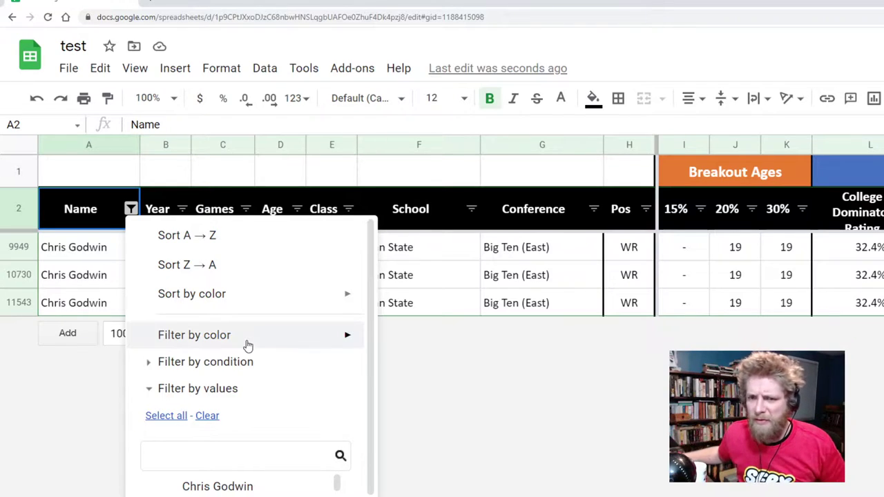
{"action": "mouse_move", "coordinate": [247, 345]}
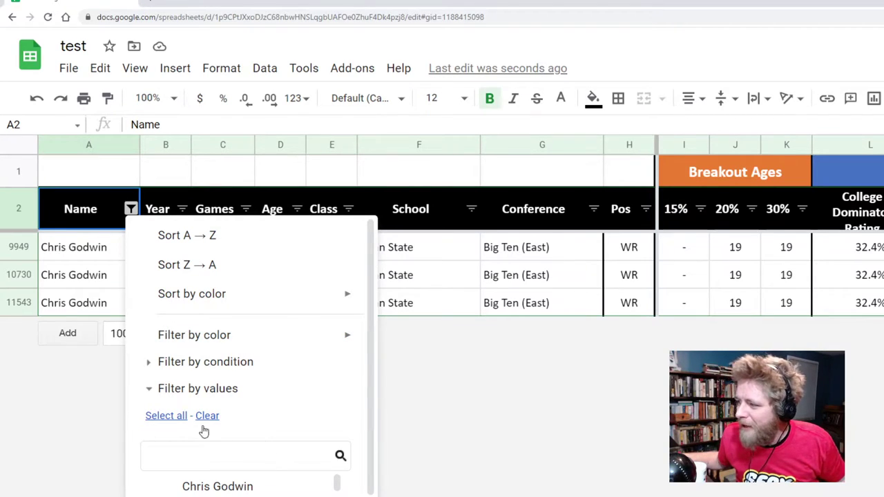
{"action": "left_click", "coordinate": [180, 416]}
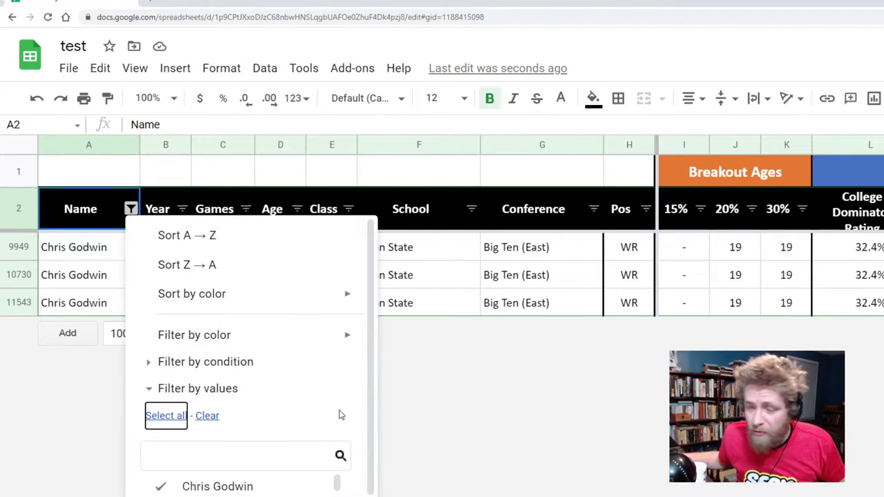
{"action": "scroll", "coordinate": [346, 399], "scroll_direction": "down", "scroll_amount": 2}
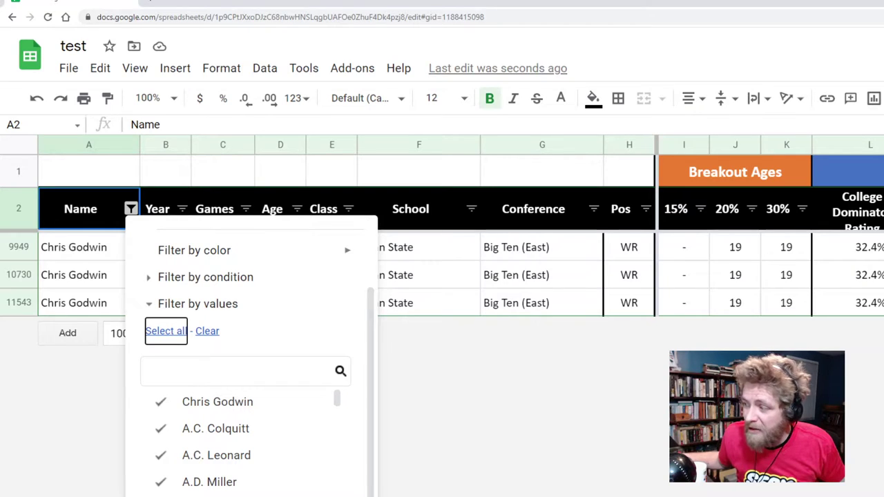
{"action": "left_click", "coordinate": [308, 492]}
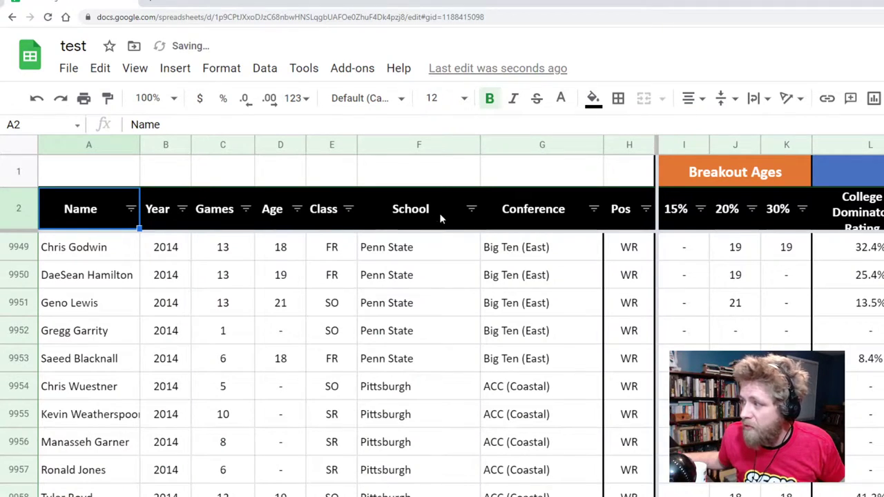
Filter the School column to show only Alabama players
{"action": "left_click", "coordinate": [471, 209]}
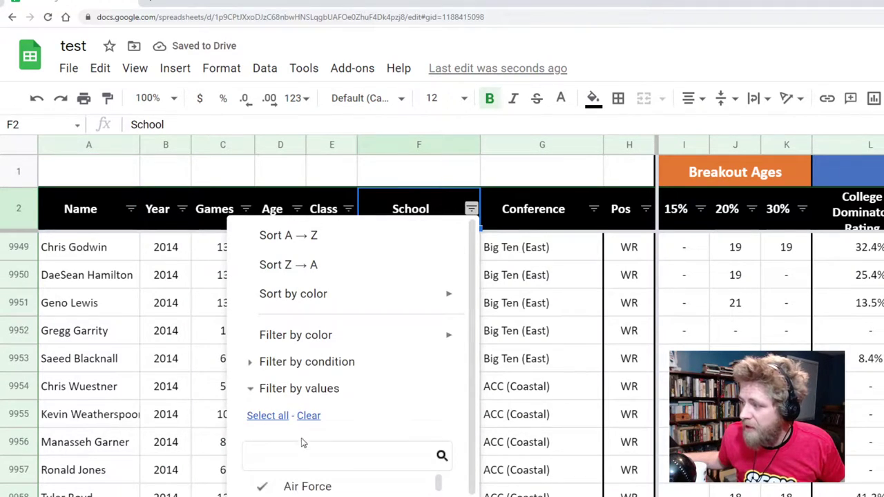
{"action": "left_click", "coordinate": [308, 415]}
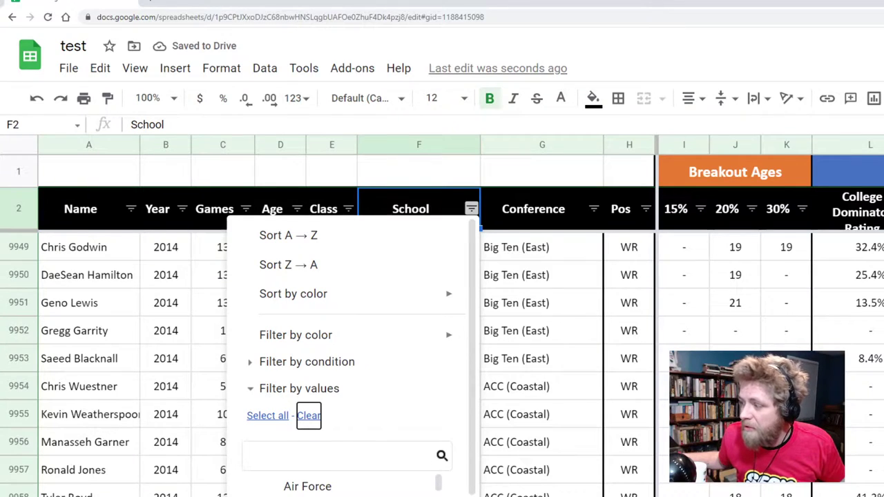
{"action": "scroll", "coordinate": [359, 461], "scroll_direction": "down", "scroll_amount": 3}
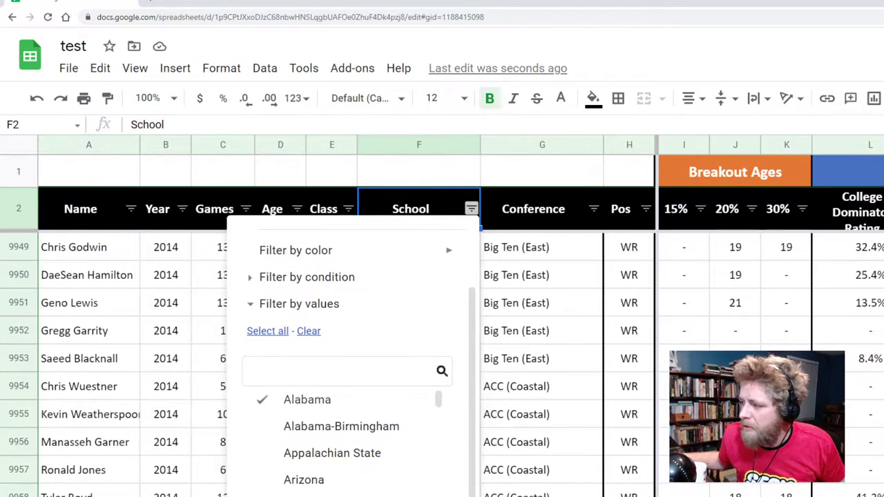
{"action": "key", "text": "Return"}
Filter the Year column to show only 2020 rows
{"action": "left_click", "coordinate": [182, 209]}
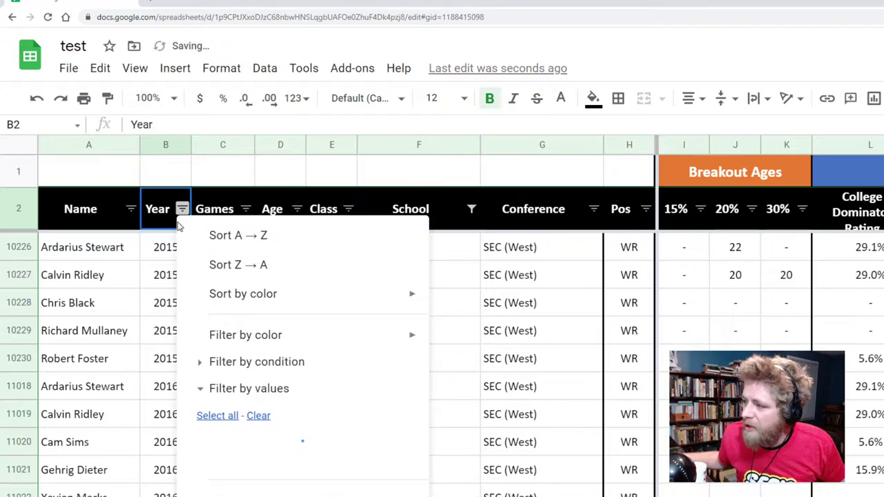
{"action": "left_click", "coordinate": [259, 417]}
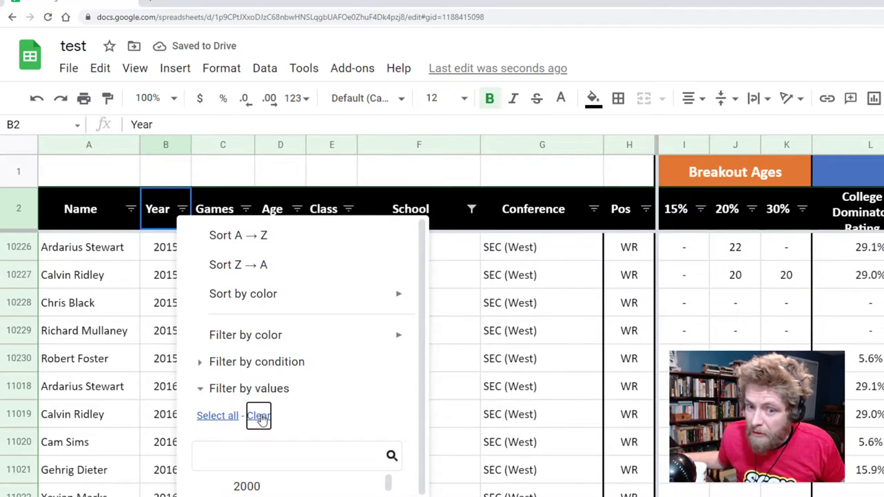
{"action": "scroll", "coordinate": [278, 424], "scroll_direction": "down", "scroll_amount": 2}
{"action": "scroll", "coordinate": [284, 438], "scroll_direction": "down", "scroll_amount": 3}
{"action": "scroll", "coordinate": [283, 438], "scroll_direction": "down", "scroll_amount": 3}
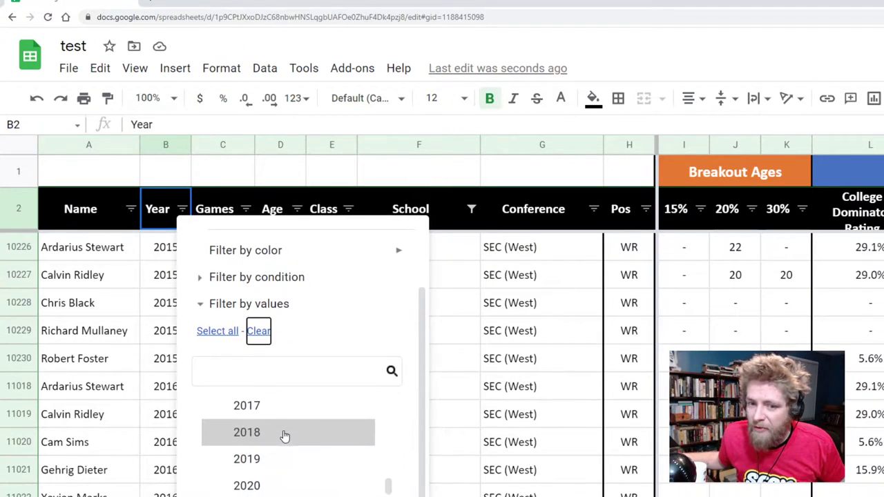
{"action": "left_click", "coordinate": [216, 485]}
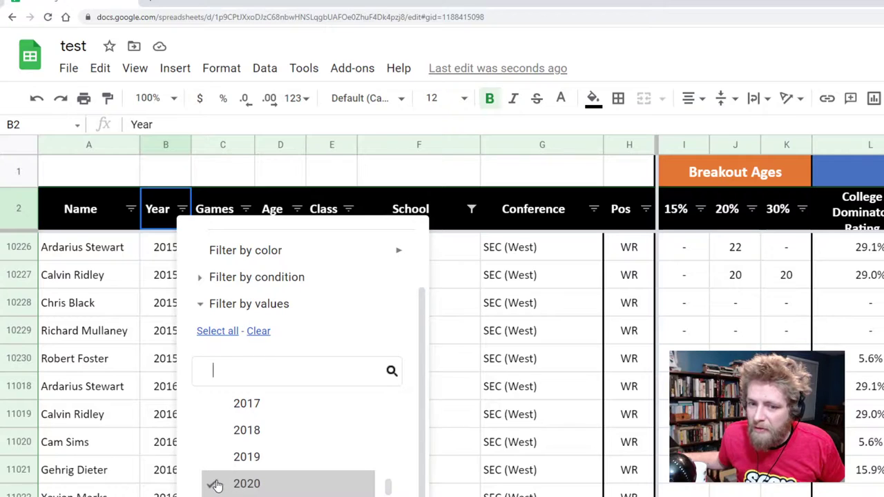
{"action": "key", "text": "Return"}
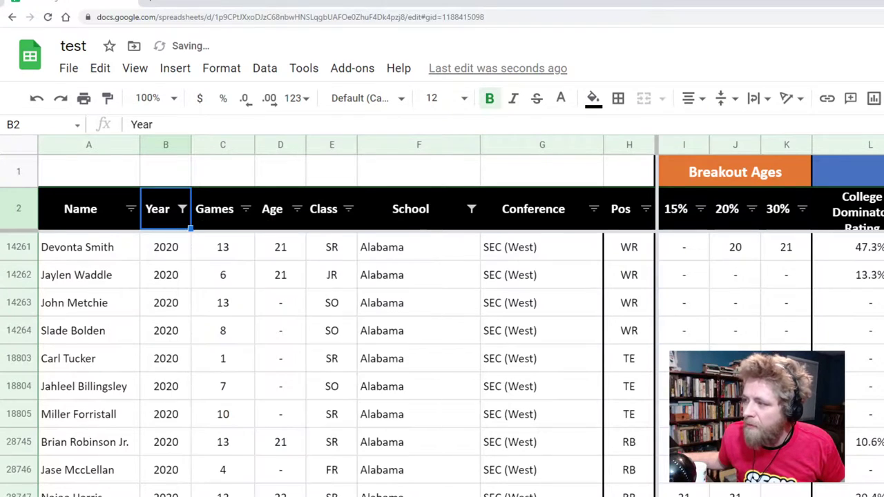
Filter the Pos column to RB only, leaving four running backs
{"action": "left_click", "coordinate": [646, 208]}
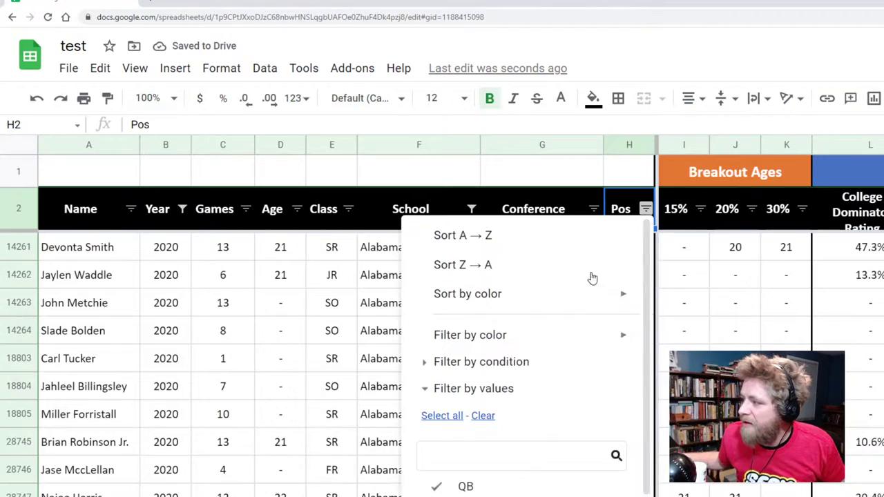
{"action": "left_click", "coordinate": [483, 416]}
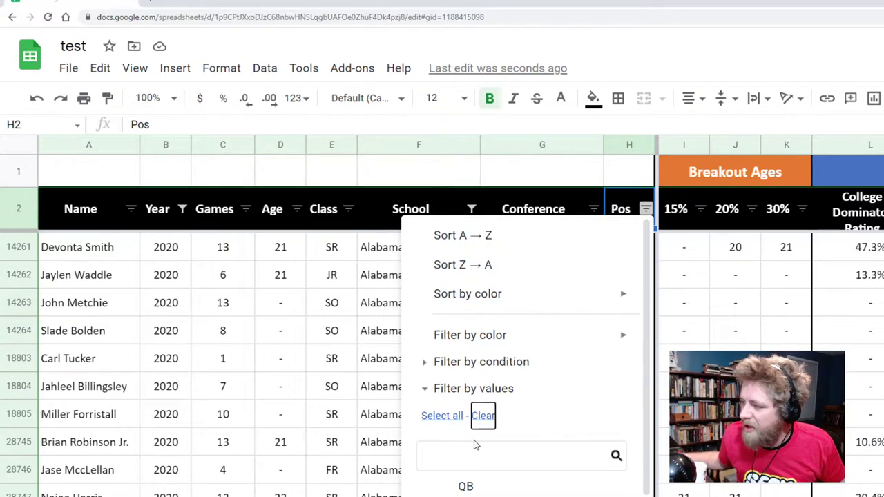
{"action": "scroll", "coordinate": [569, 441], "scroll_direction": "down", "scroll_amount": 3}
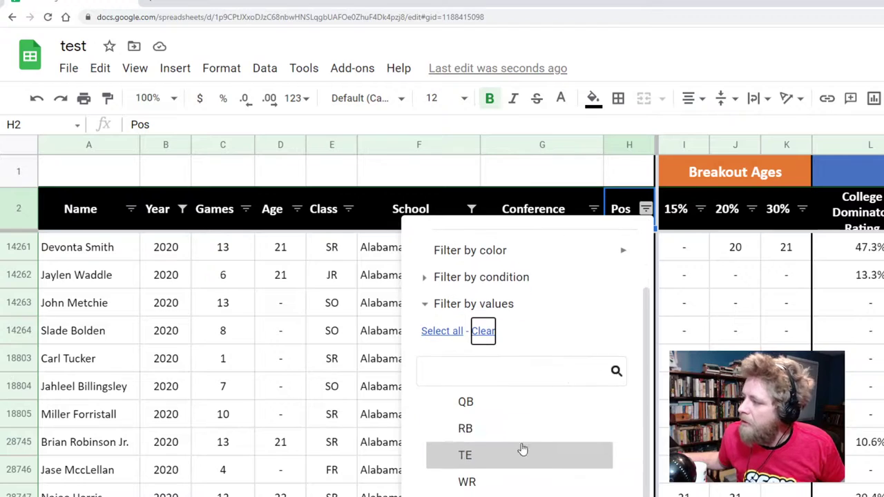
{"action": "left_click", "coordinate": [519, 427]}
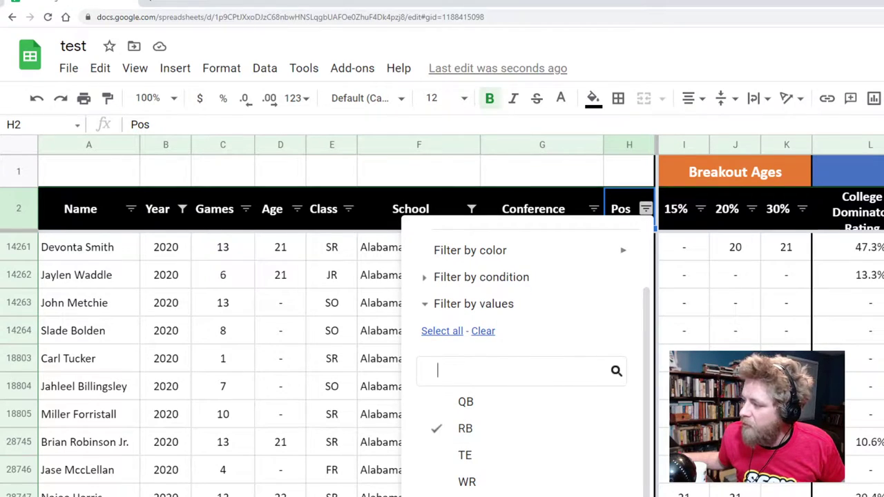
{"action": "key", "text": "Return"}
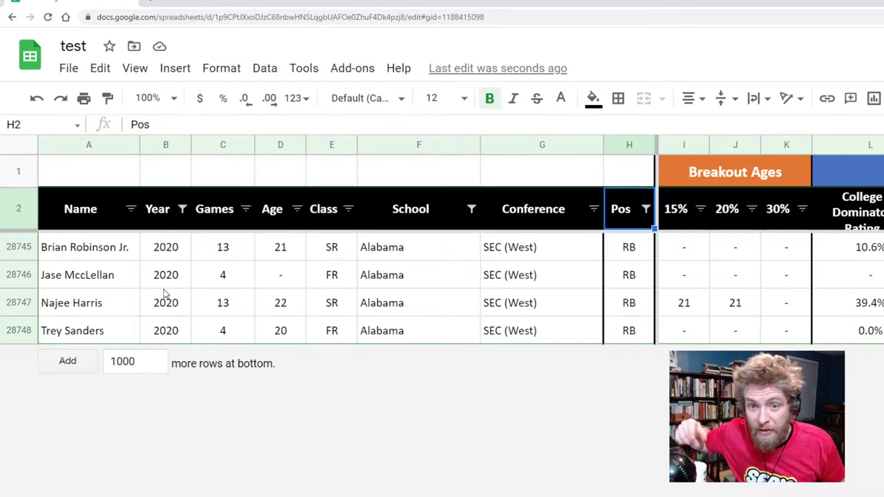
{"action": "left_click", "coordinate": [245, 209]}
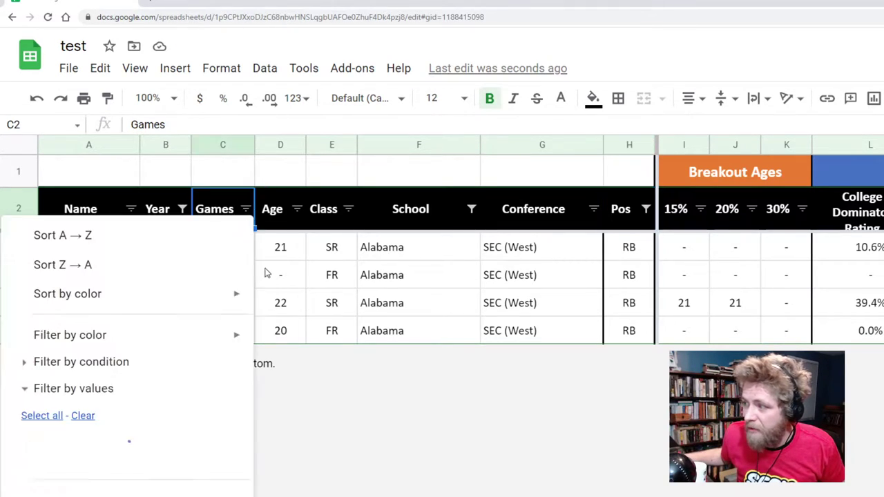
{"action": "mouse_move", "coordinate": [205, 298]}
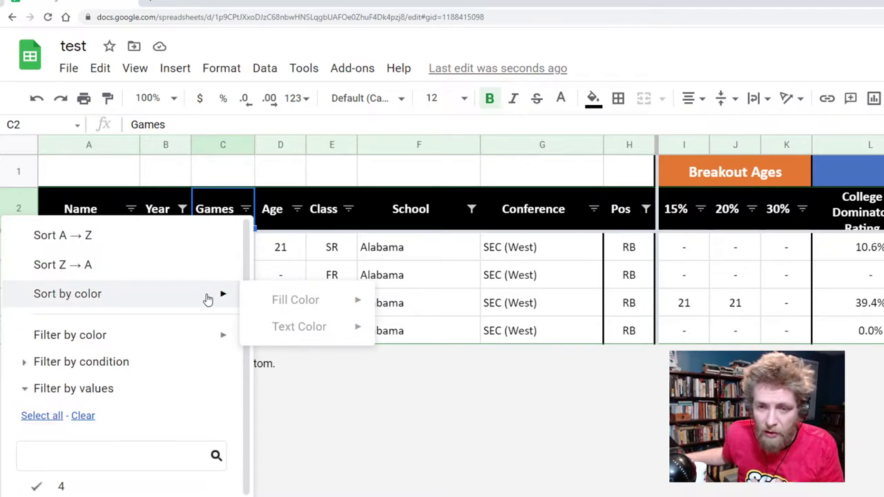
{"action": "left_click", "coordinate": [358, 282]}
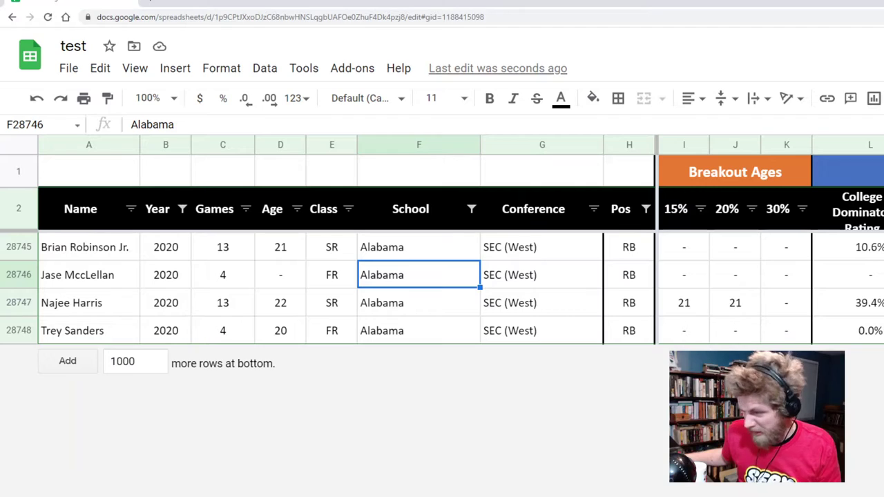
{"action": "scroll", "coordinate": [770, 277], "scroll_direction": "right", "scroll_amount": 3}
{"action": "scroll", "coordinate": [770, 277], "scroll_direction": "right", "scroll_amount": 5}
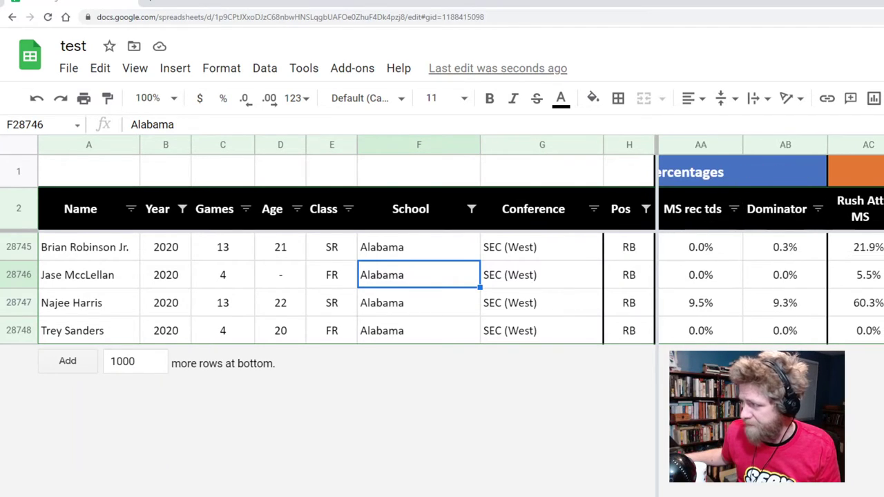
{"action": "scroll", "coordinate": [771, 276], "scroll_direction": "right", "scroll_amount": 1}
{"action": "scroll", "coordinate": [770, 277], "scroll_direction": "right", "scroll_amount": 2}
{"action": "scroll", "coordinate": [771, 276], "scroll_direction": "left", "scroll_amount": 2}
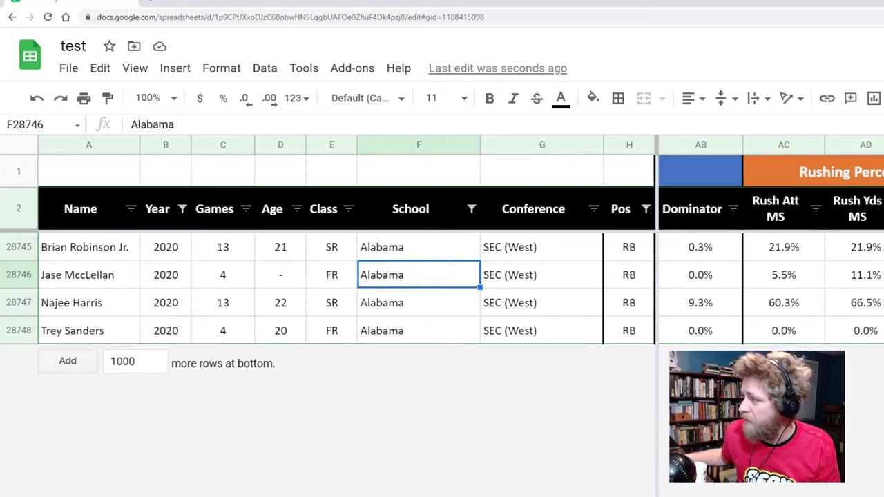
{"action": "left_click", "coordinate": [772, 310]}
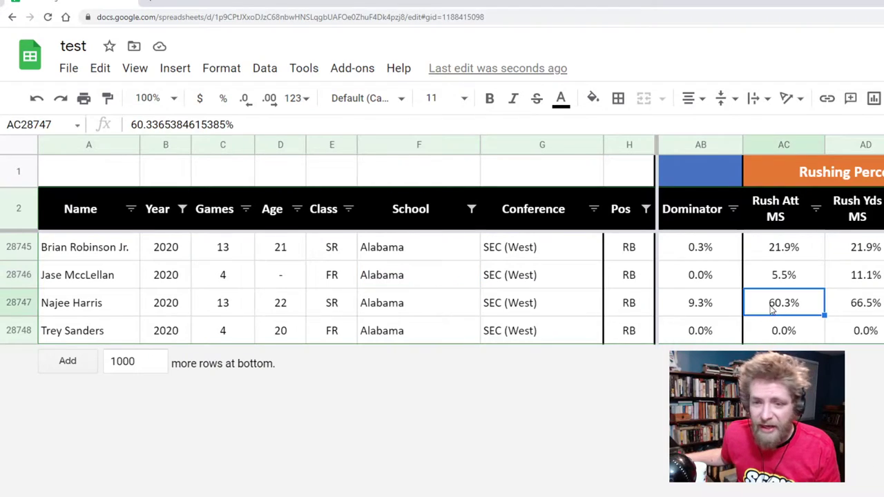
{"action": "left_click", "coordinate": [781, 257]}
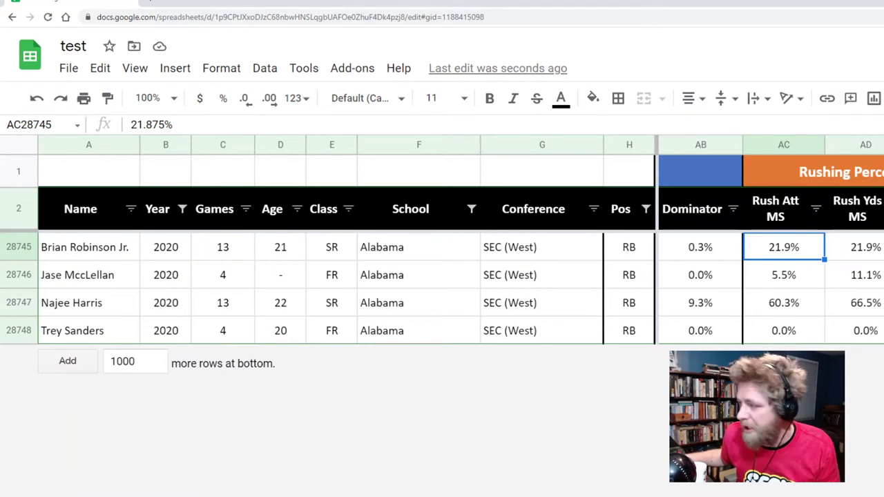
{"action": "scroll", "coordinate": [351, 284], "scroll_direction": "left", "scroll_amount": 10}
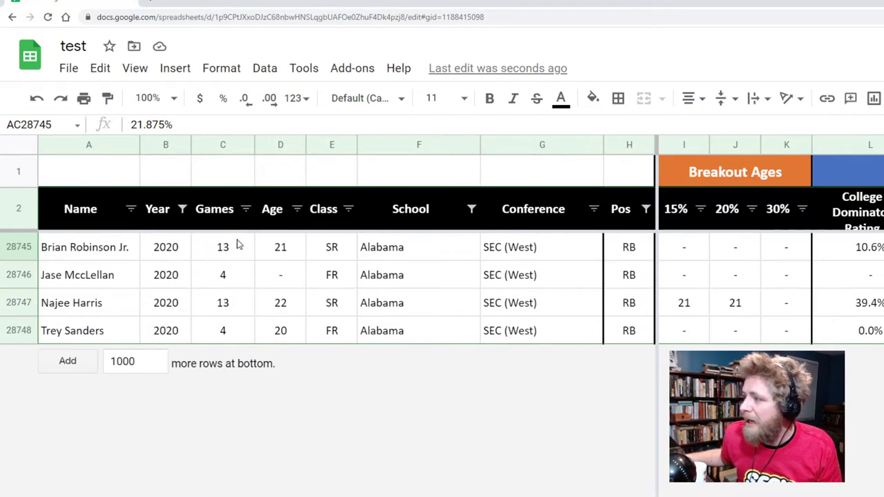
Reset the Year filter to include every year
{"action": "left_click", "coordinate": [182, 209]}
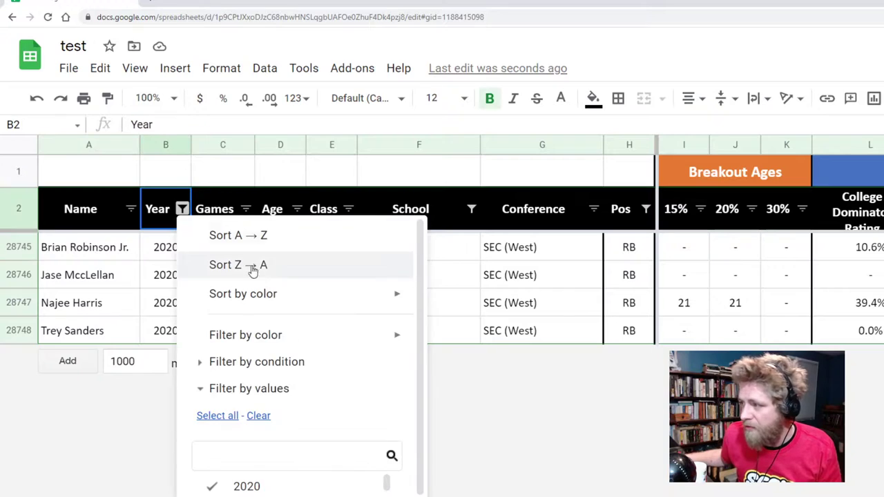
{"action": "left_click", "coordinate": [259, 417]}
{"action": "left_click", "coordinate": [232, 416]}
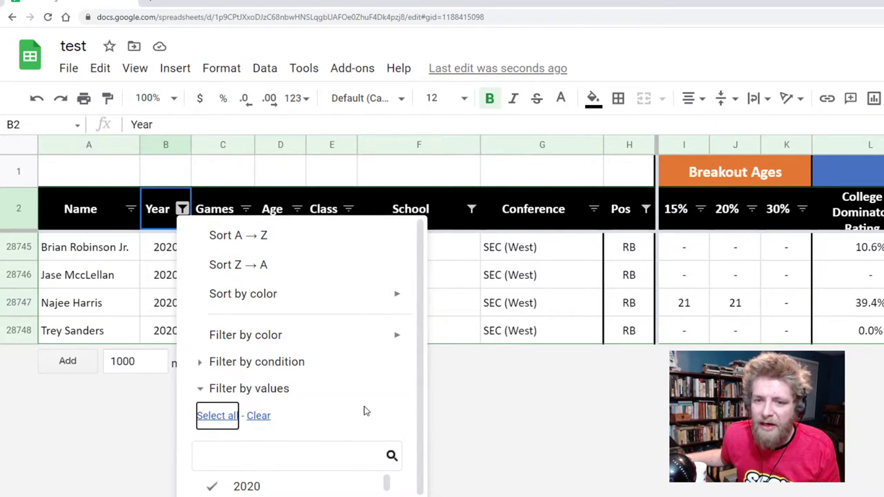
{"action": "scroll", "coordinate": [364, 411], "scroll_direction": "down", "scroll_amount": 2}
{"action": "scroll", "coordinate": [373, 416], "scroll_direction": "down", "scroll_amount": 3}
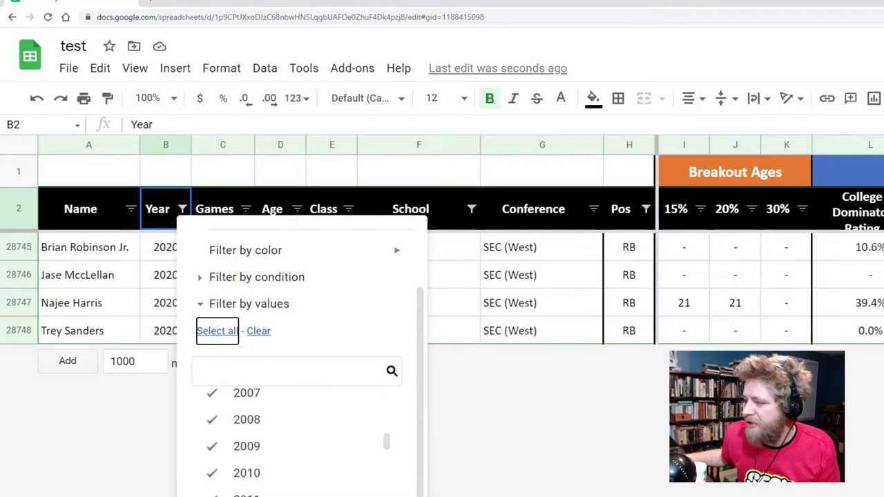
{"action": "left_click", "coordinate": [215, 494]}
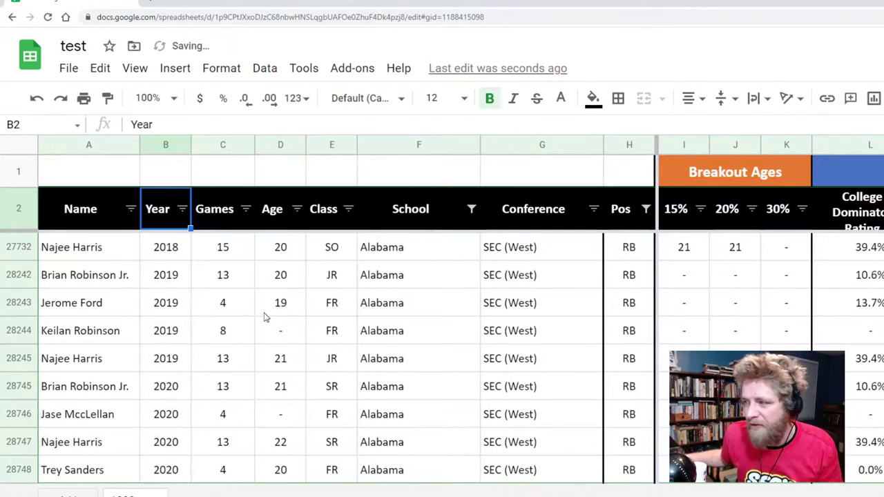
{"action": "left_click", "coordinate": [280, 256]}
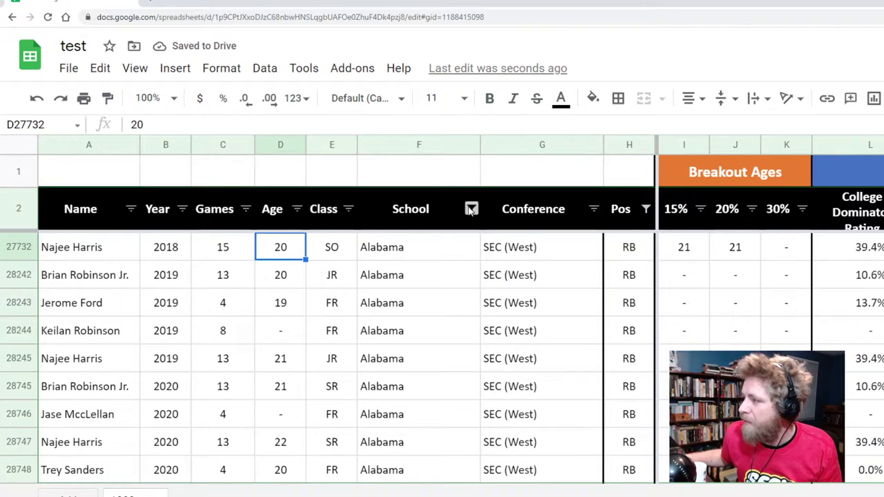
Reset the School filter to include every school
{"action": "left_click", "coordinate": [471, 209]}
{"action": "left_click", "coordinate": [308, 415]}
{"action": "left_click", "coordinate": [268, 416]}
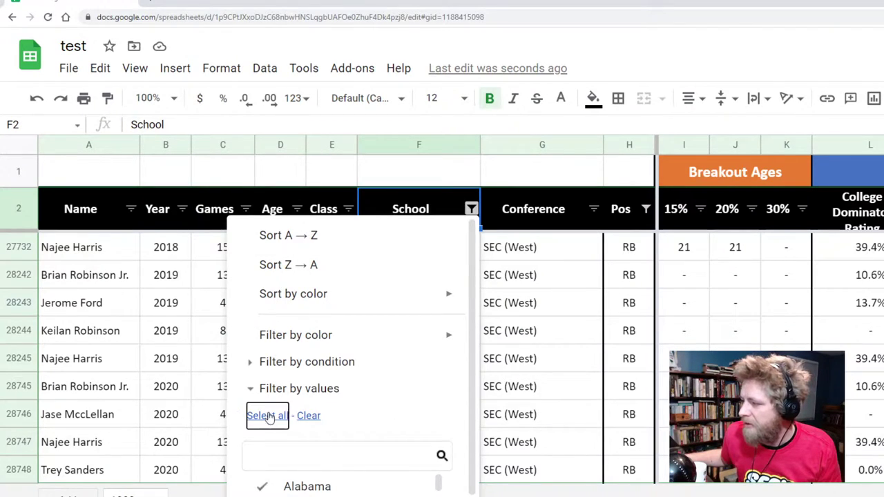
{"action": "key", "text": "Escape"}
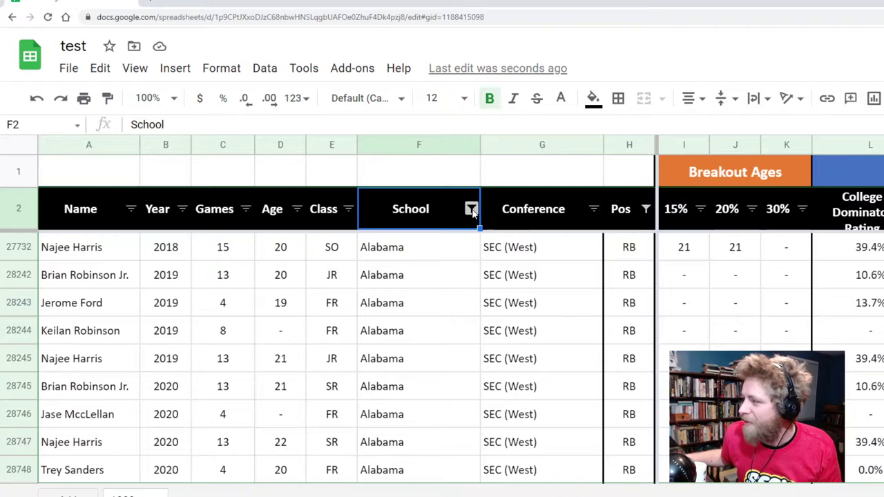
{"action": "left_click", "coordinate": [471, 208]}
{"action": "scroll", "coordinate": [456, 418], "scroll_direction": "down", "scroll_amount": 2}
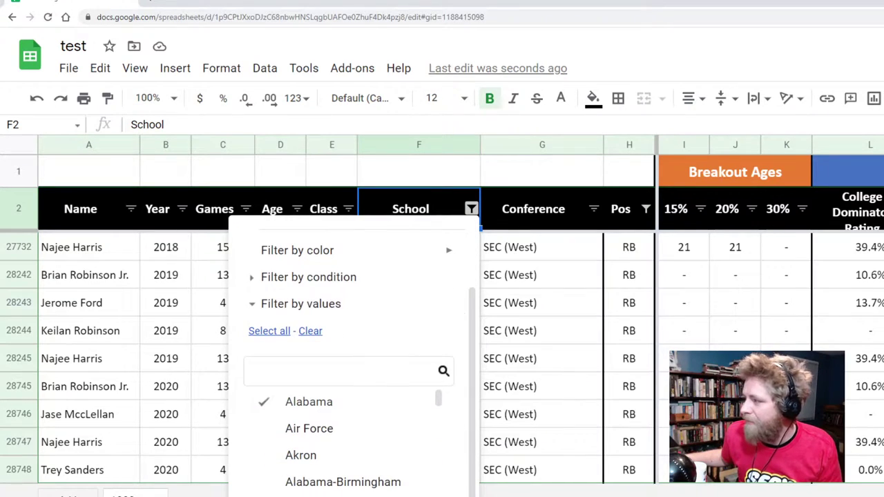
{"action": "key", "text": "Escape"}
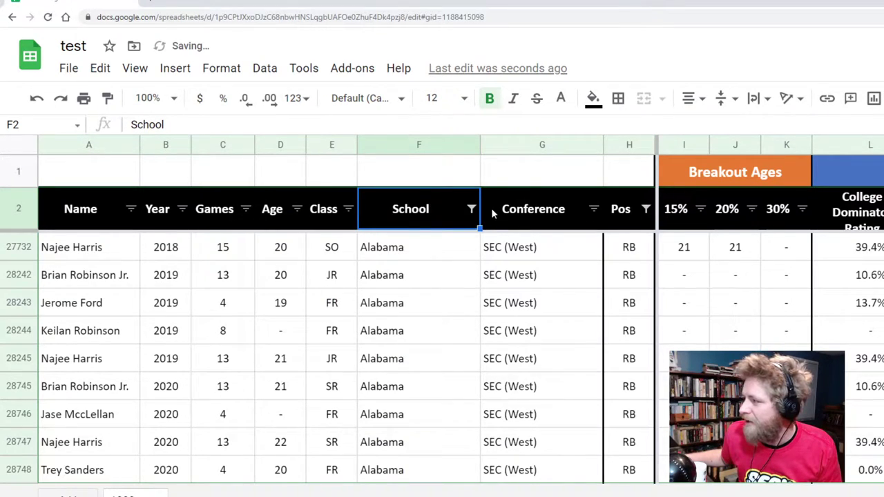
{"action": "left_click", "coordinate": [472, 209]}
{"action": "left_click", "coordinate": [308, 416]}
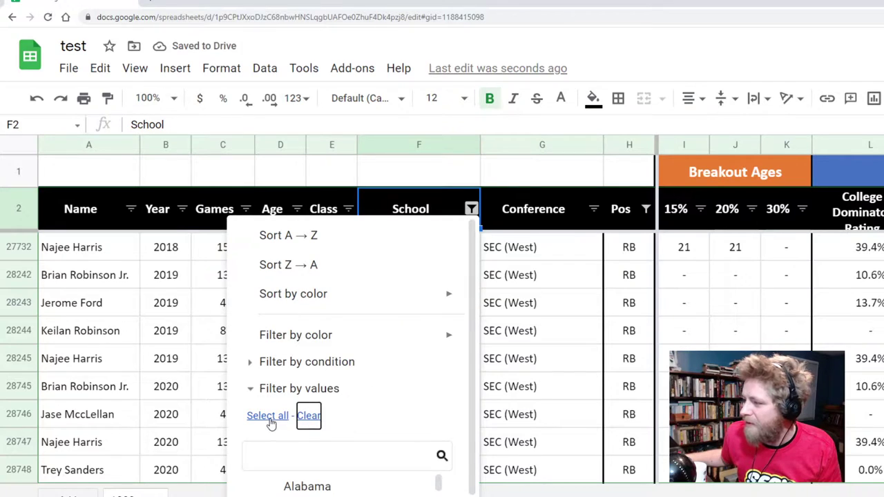
{"action": "left_click", "coordinate": [268, 415]}
{"action": "scroll", "coordinate": [455, 449], "scroll_direction": "down", "scroll_amount": 1}
{"action": "key", "text": "Return"}
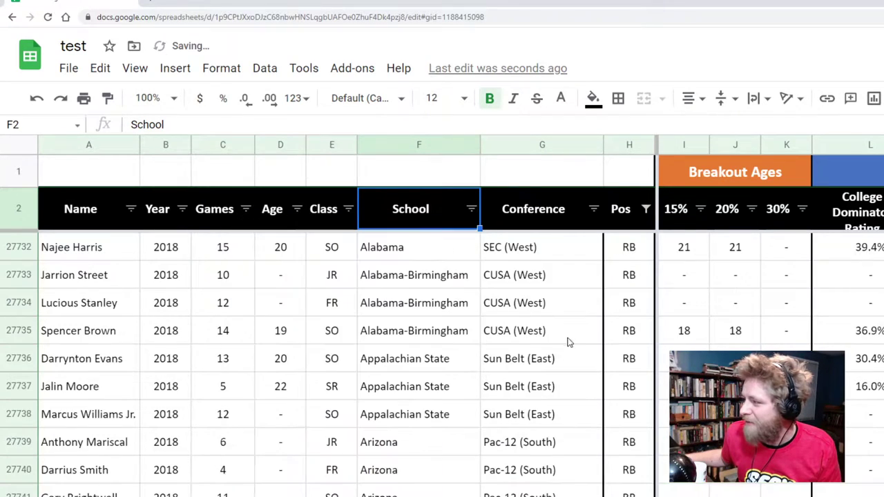
Reset the Pos filter to include every position
{"action": "left_click", "coordinate": [645, 209]}
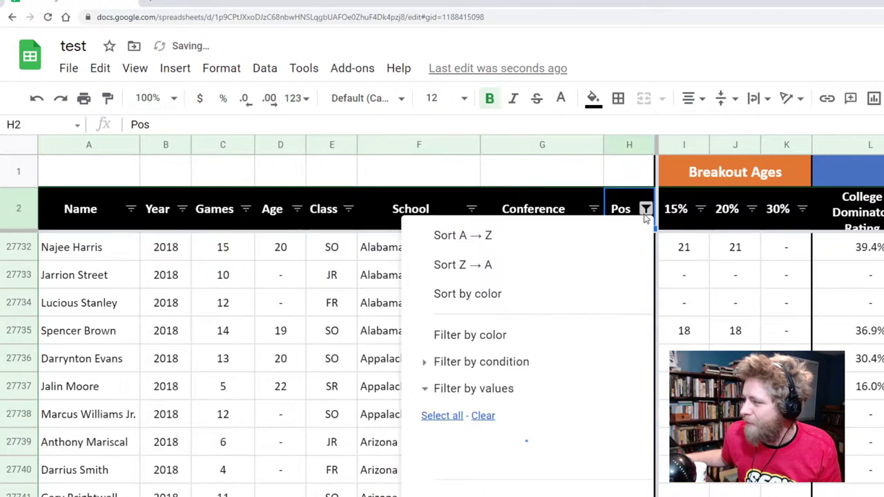
{"action": "left_click", "coordinate": [483, 417]}
{"action": "left_click", "coordinate": [439, 417]}
{"action": "scroll", "coordinate": [615, 474], "scroll_direction": "down", "scroll_amount": 2}
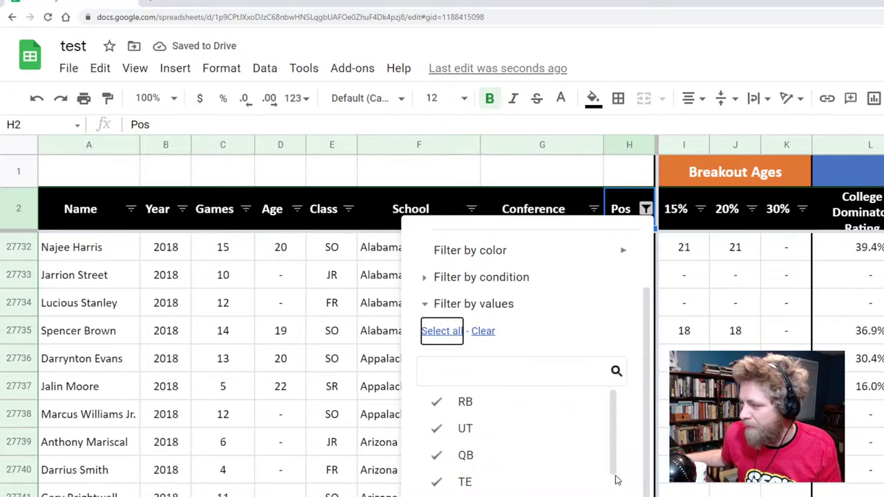
{"action": "key", "text": "Return"}
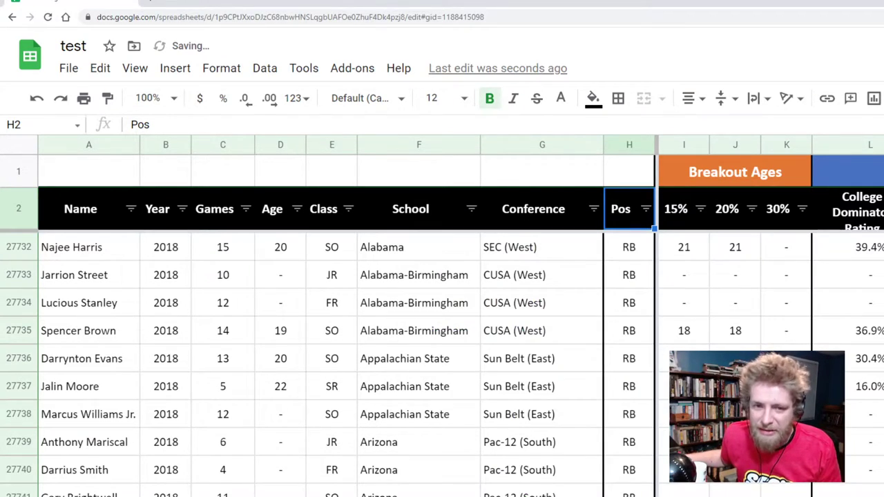
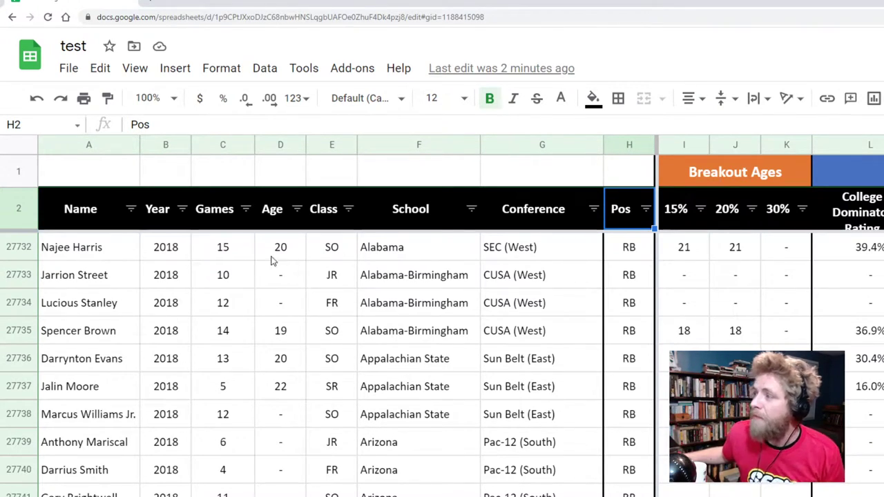
Scroll through the player stats table vertically and horizontally to review its columns
{"action": "left_click", "coordinate": [201, 337]}
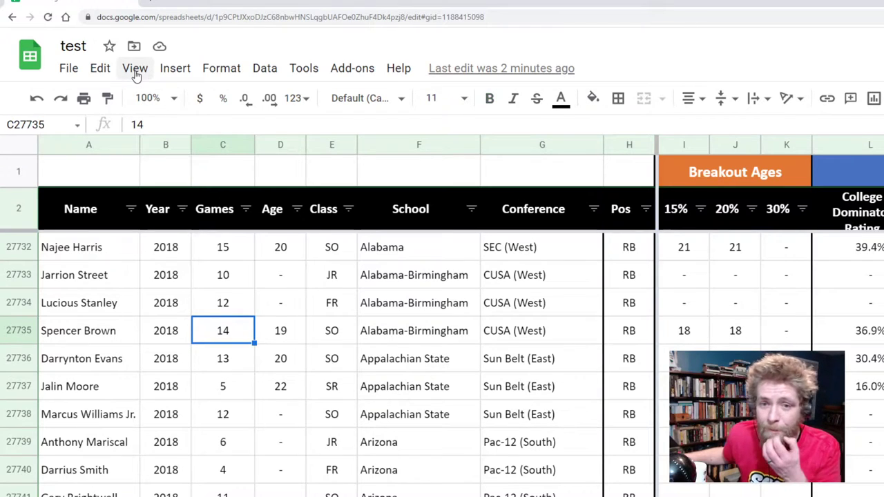
{"action": "scroll", "coordinate": [178, 286], "scroll_direction": "down", "scroll_amount": 3}
{"action": "scroll", "coordinate": [181, 290], "scroll_direction": "up", "scroll_amount": 4}
{"action": "scroll", "coordinate": [186, 262], "scroll_direction": "up", "scroll_amount": 5}
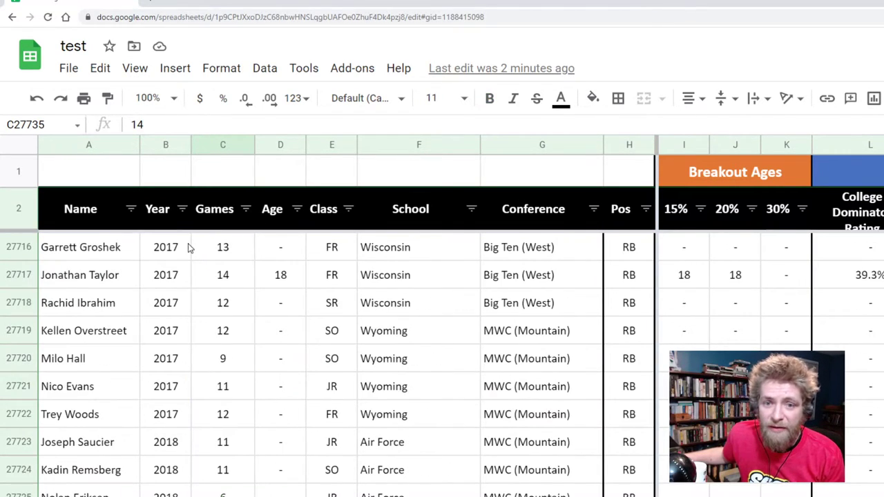
{"action": "scroll", "coordinate": [190, 248], "scroll_direction": "up", "scroll_amount": 4}
{"action": "scroll", "coordinate": [216, 313], "scroll_direction": "up", "scroll_amount": 3}
{"action": "scroll", "coordinate": [258, 306], "scroll_direction": "up", "scroll_amount": 6}
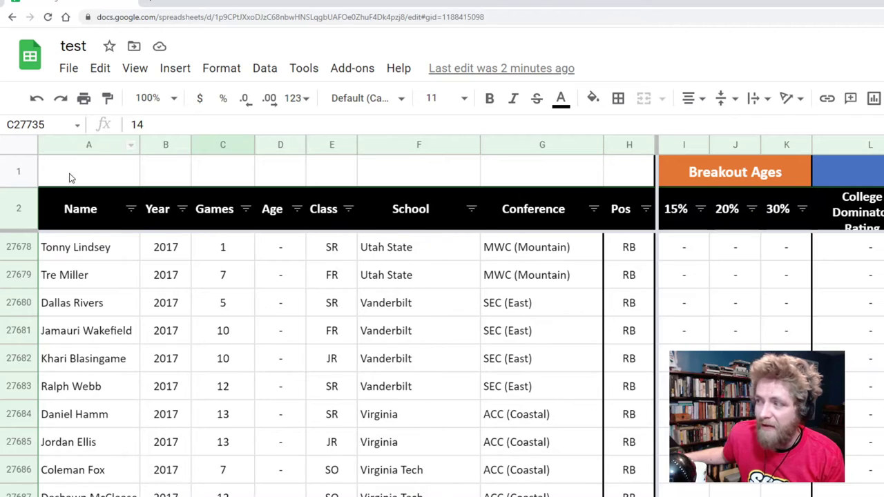
{"action": "left_click_drag", "start_coordinate": [71, 174], "coordinate": [71, 228]}
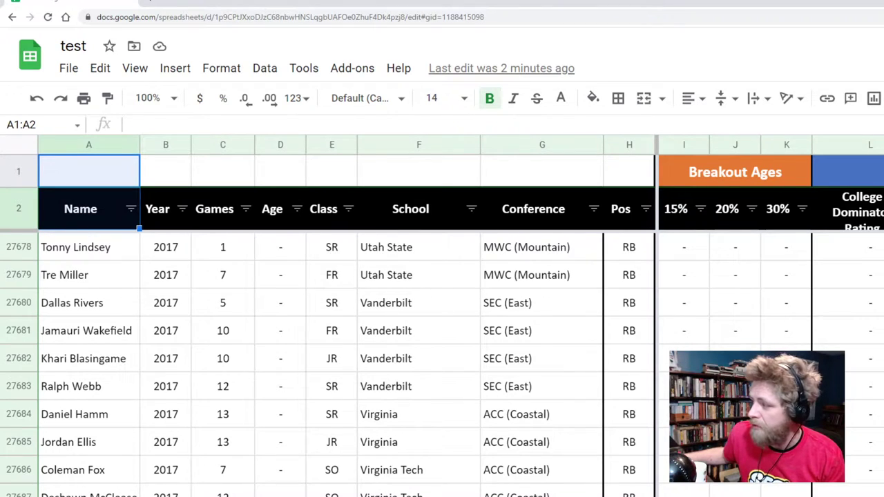
{"action": "scroll", "coordinate": [767, 277], "scroll_direction": "right", "scroll_amount": 4}
{"action": "scroll", "coordinate": [767, 277], "scroll_direction": "right", "scroll_amount": 2}
{"action": "scroll", "coordinate": [767, 276], "scroll_direction": "left", "scroll_amount": 3}
{"action": "scroll", "coordinate": [767, 276], "scroll_direction": "left", "scroll_amount": 4}
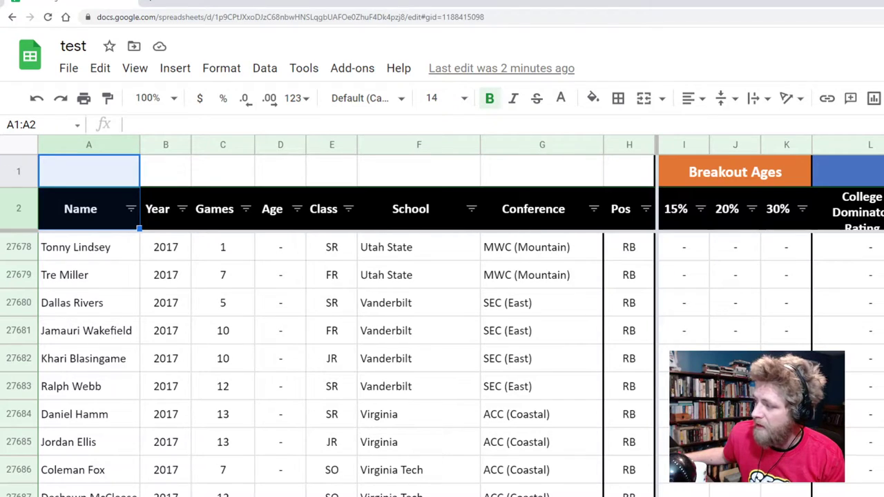
{"action": "scroll", "coordinate": [766, 276], "scroll_direction": "right", "scroll_amount": 1}
{"action": "scroll", "coordinate": [767, 276], "scroll_direction": "right", "scroll_amount": 4}
{"action": "scroll", "coordinate": [767, 276], "scroll_direction": "left", "scroll_amount": 5}
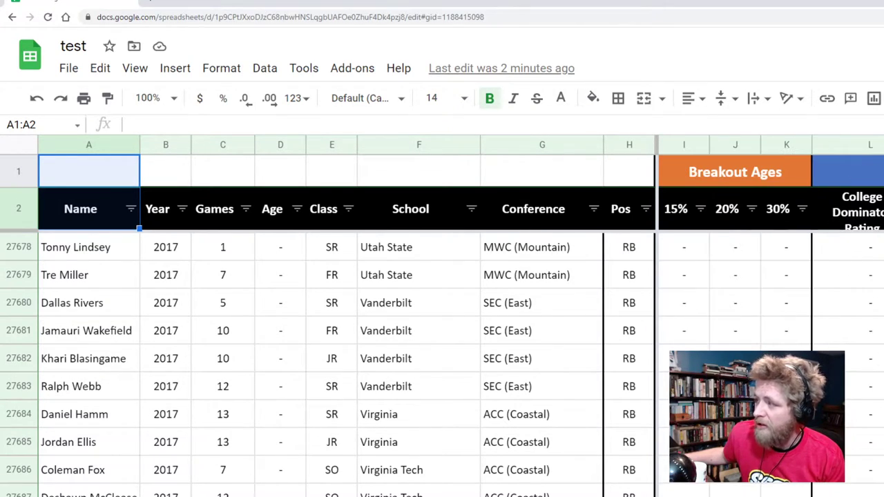
Check the View > Freeze options without changing them, then jump from the Games header to the top rows
{"action": "left_click", "coordinate": [667, 254]}
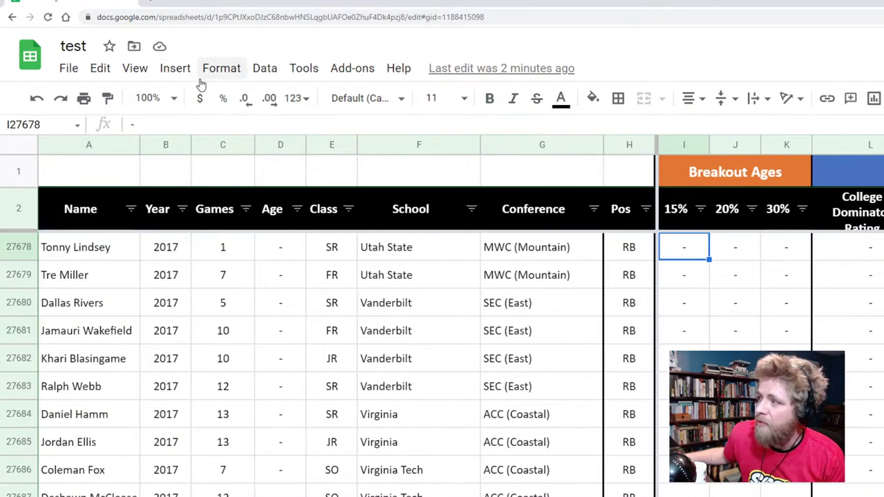
{"action": "left_click", "coordinate": [135, 68]}
{"action": "mouse_move", "coordinate": [201, 107]}
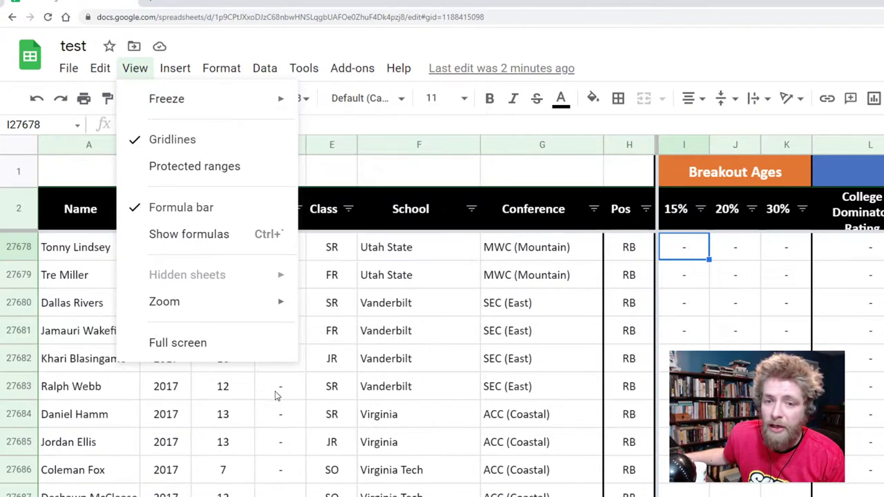
{"action": "left_click", "coordinate": [280, 413]}
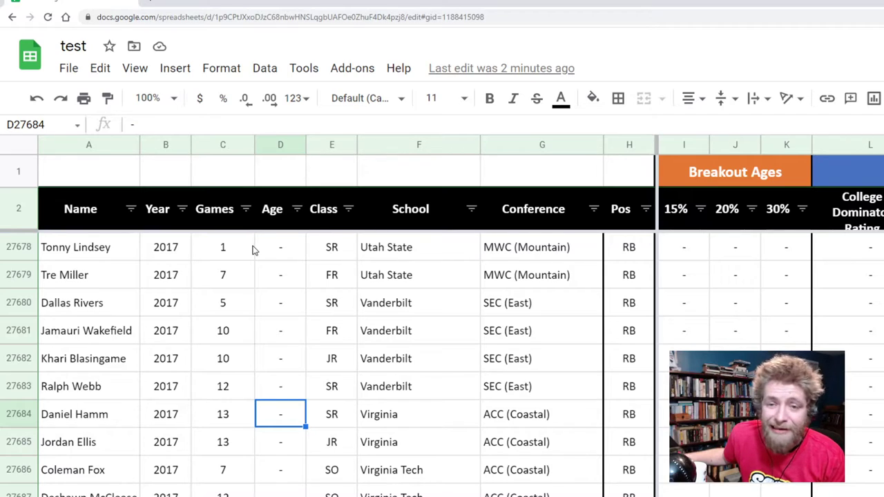
{"action": "left_click", "coordinate": [220, 222]}
{"action": "key", "text": "Down"}
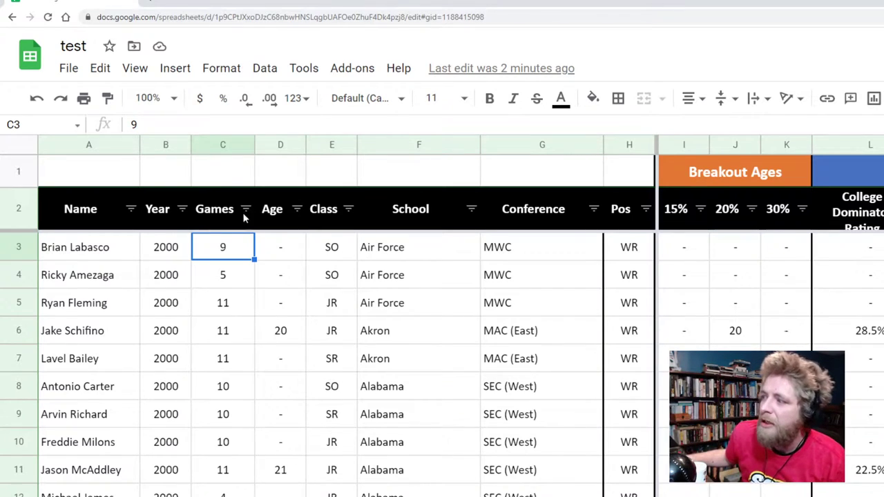
Freeze 2 rows for the headers and 2 columns for Name and Year
{"action": "left_click", "coordinate": [171, 247]}
{"action": "left_click", "coordinate": [197, 251]}
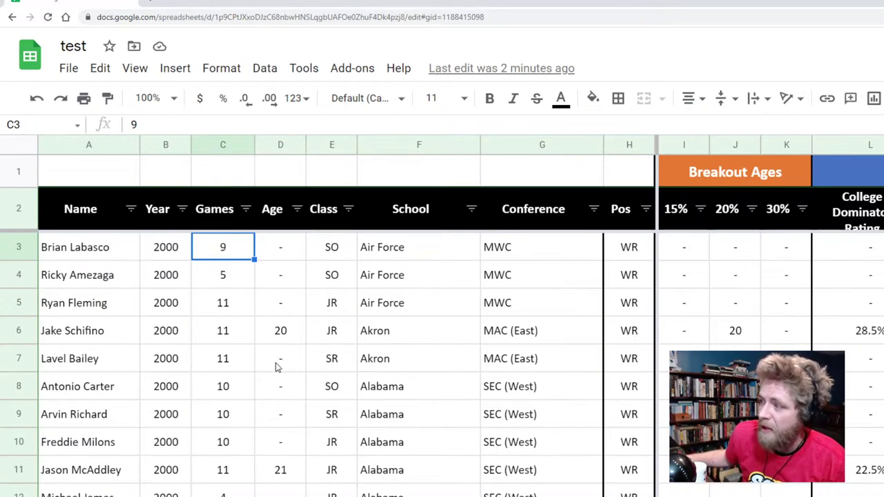
{"action": "left_click", "coordinate": [142, 70]}
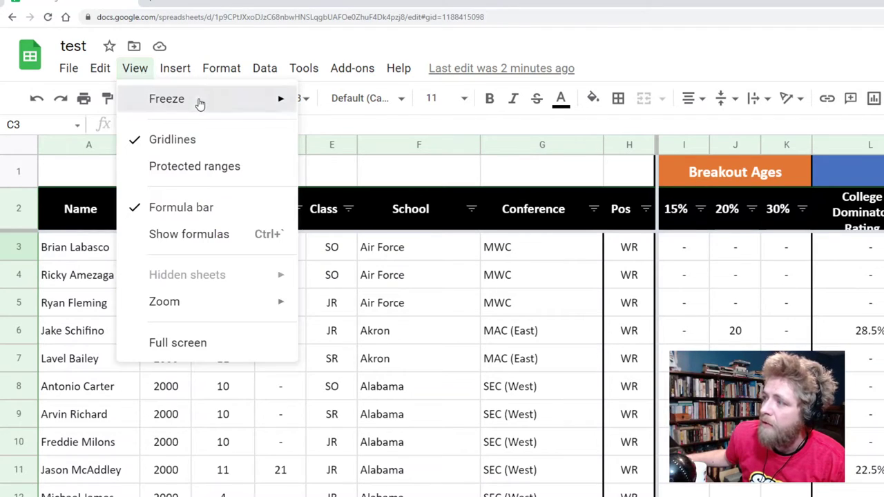
{"action": "mouse_move", "coordinate": [236, 96]}
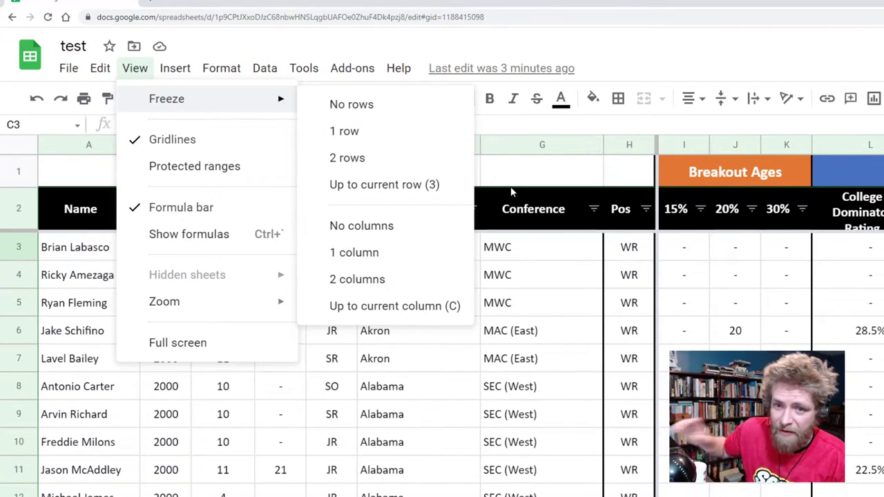
{"action": "left_click", "coordinate": [386, 171]}
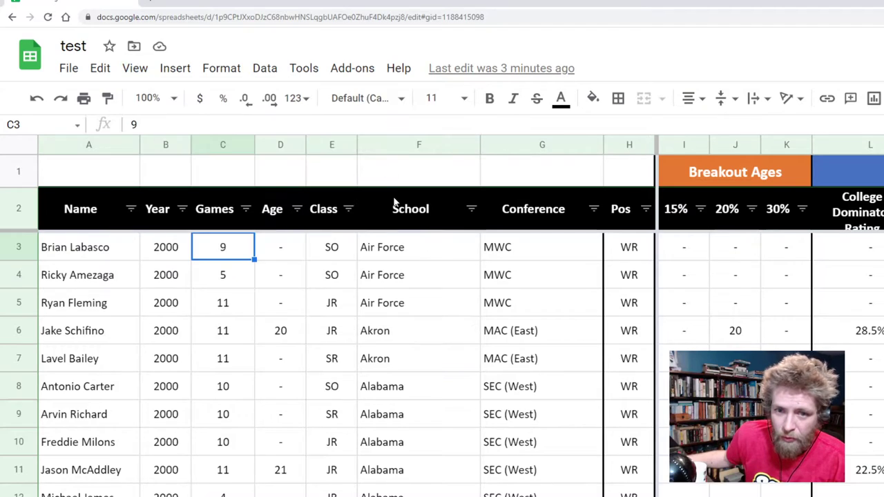
{"action": "left_click", "coordinate": [141, 72]}
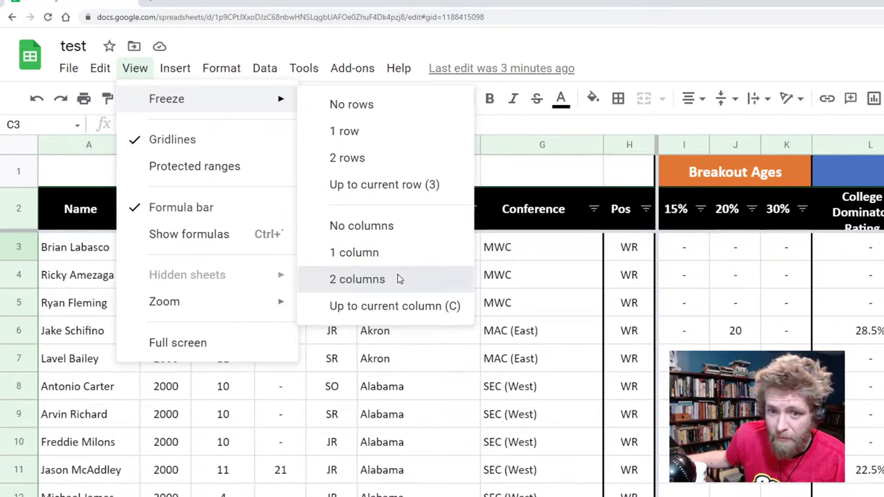
{"action": "left_click", "coordinate": [397, 279]}
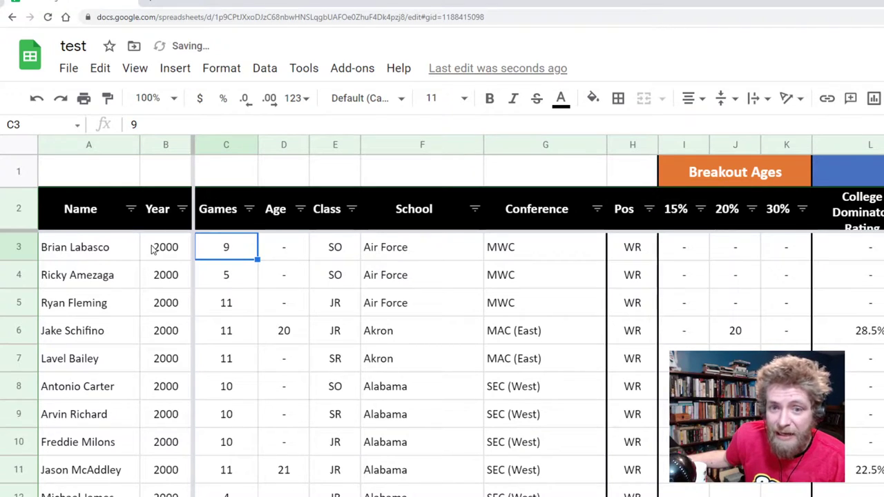
Try freezing columns up to column I, then dismiss the merged-cell error
{"action": "left_click", "coordinate": [161, 214]}
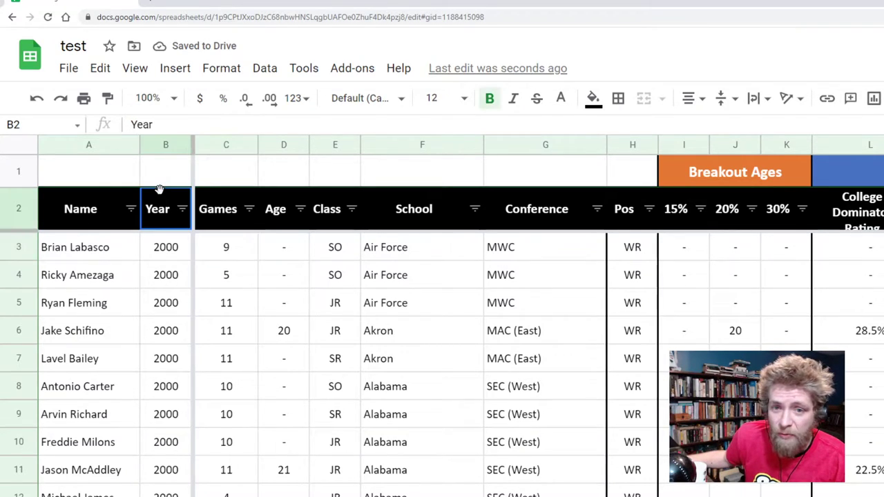
{"action": "left_click", "coordinate": [669, 246]}
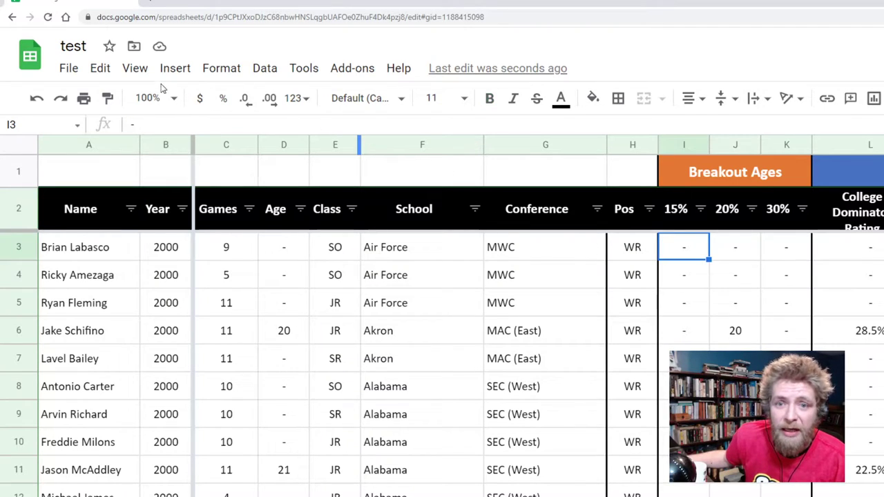
{"action": "left_click", "coordinate": [136, 69]}
{"action": "mouse_move", "coordinate": [188, 101]}
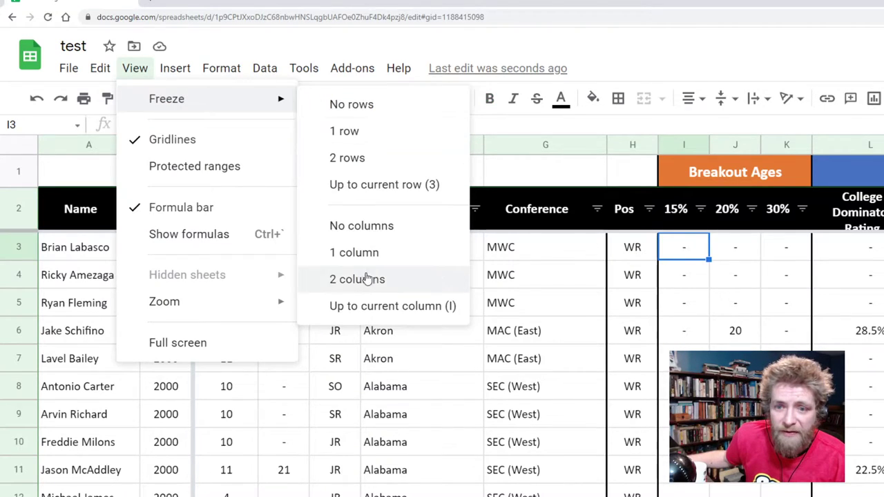
{"action": "left_click", "coordinate": [380, 308]}
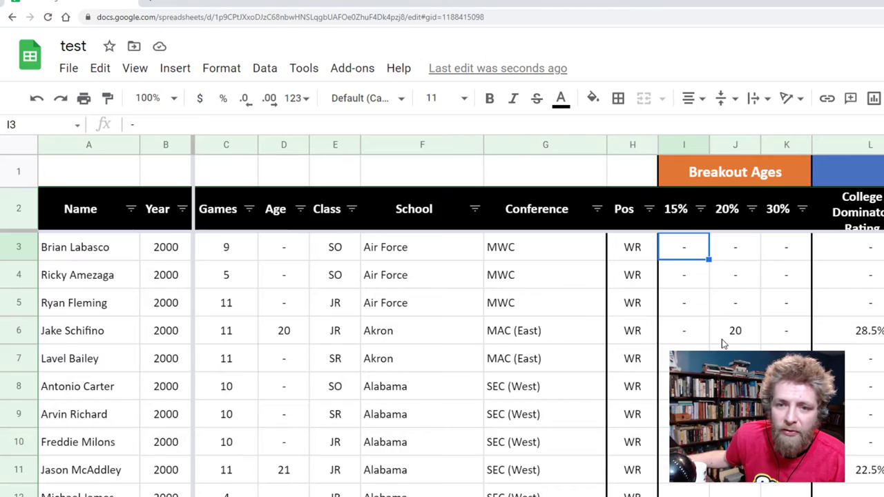
{"action": "left_click", "coordinate": [719, 344]}
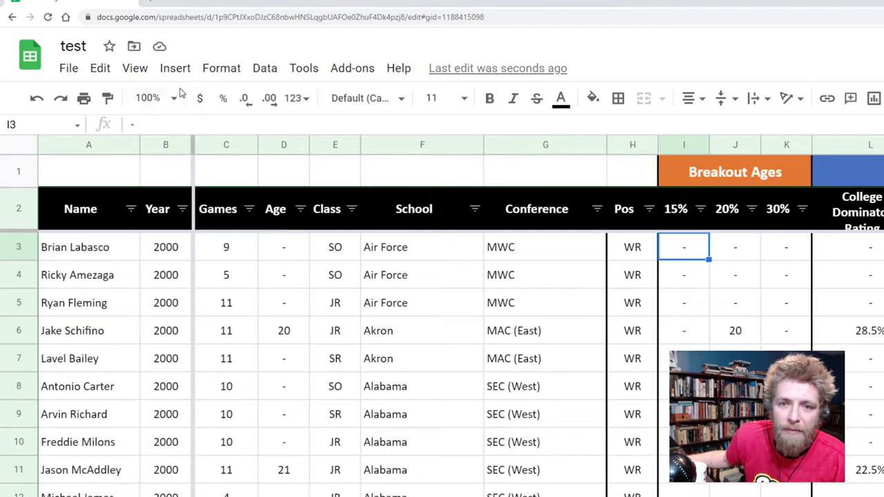
Unfreeze all rows and all columns
{"action": "left_click", "coordinate": [135, 69]}
{"action": "mouse_move", "coordinate": [284, 105]}
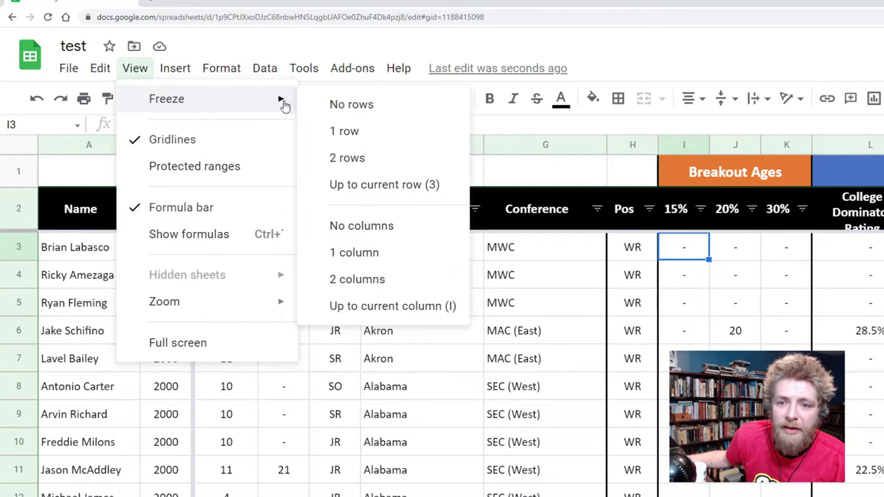
{"action": "left_click", "coordinate": [341, 113]}
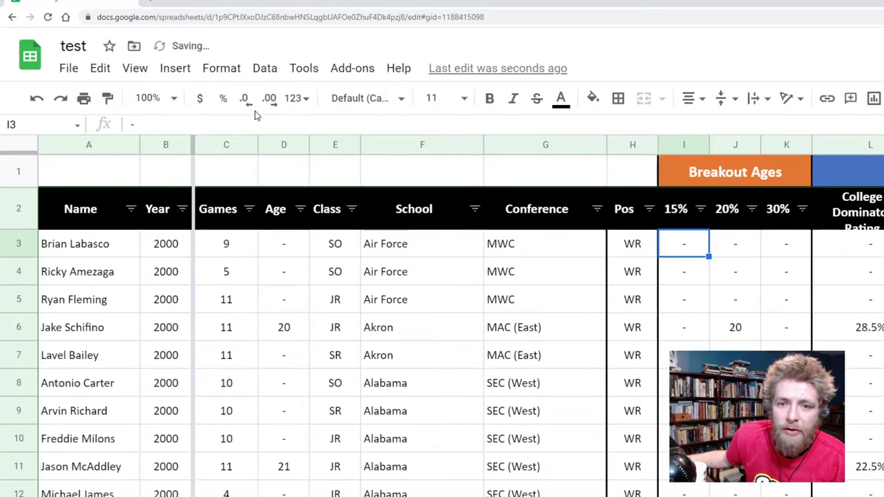
{"action": "left_click", "coordinate": [143, 76]}
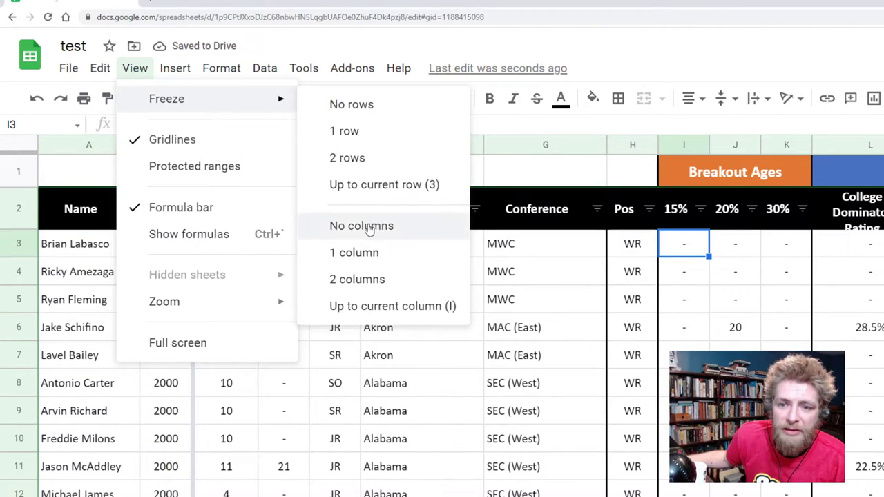
{"action": "left_click", "coordinate": [370, 230]}
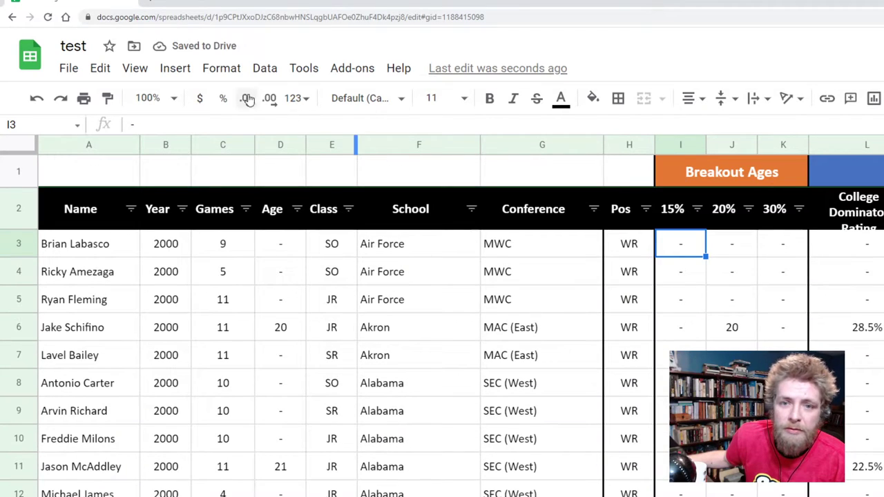
Refreeze the top 2 header rows, retry freezing through column I, and dismiss the error again
{"action": "left_click", "coordinate": [136, 69]}
{"action": "mouse_move", "coordinate": [199, 107]}
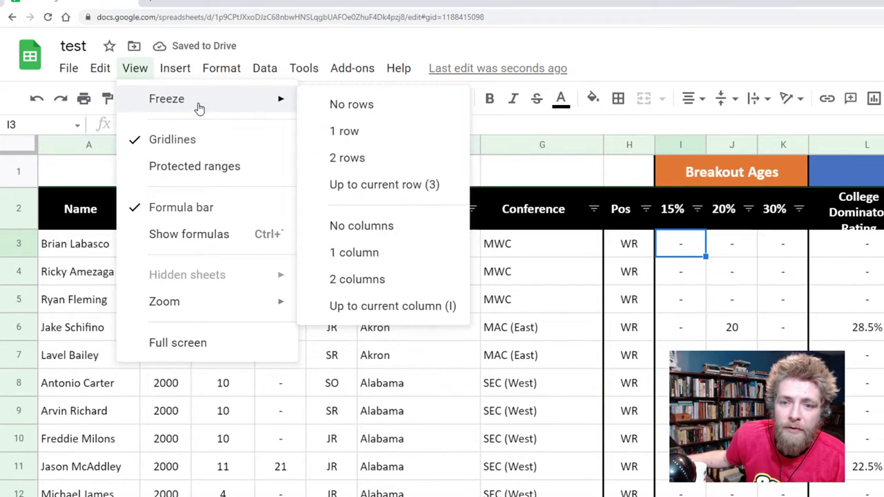
{"action": "left_click", "coordinate": [345, 158]}
{"action": "left_click", "coordinate": [140, 73]}
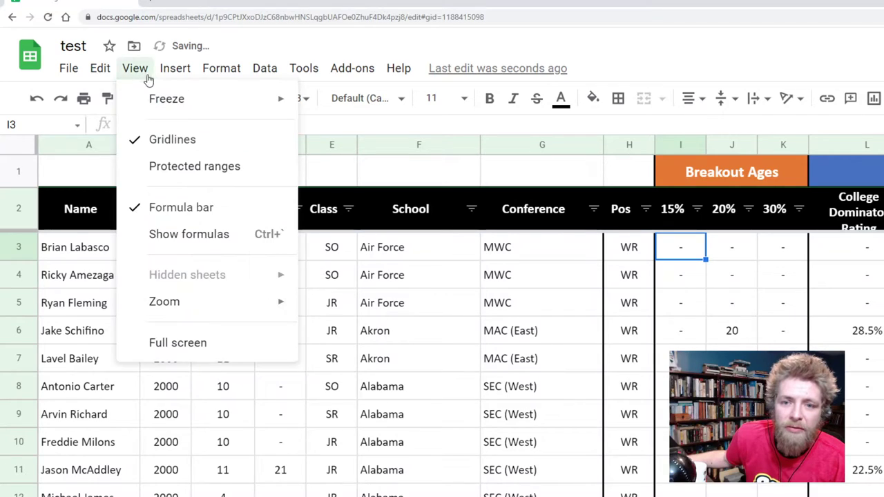
{"action": "mouse_move", "coordinate": [171, 102]}
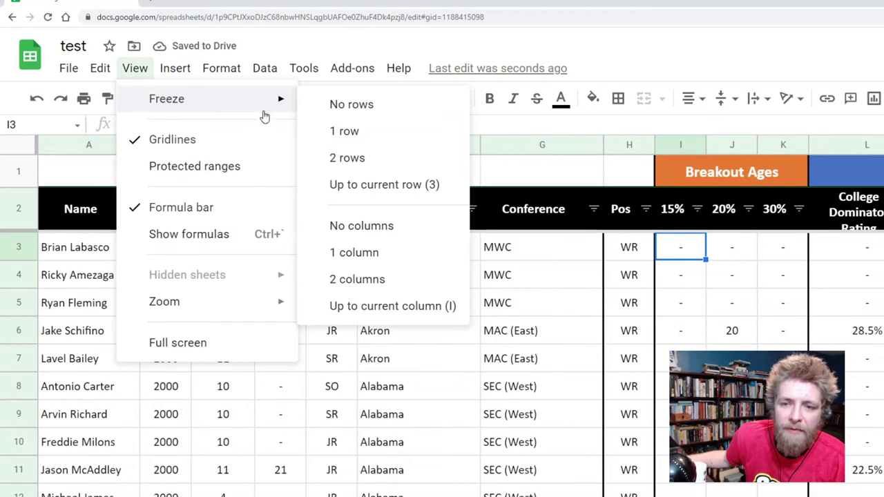
{"action": "left_click", "coordinate": [389, 306]}
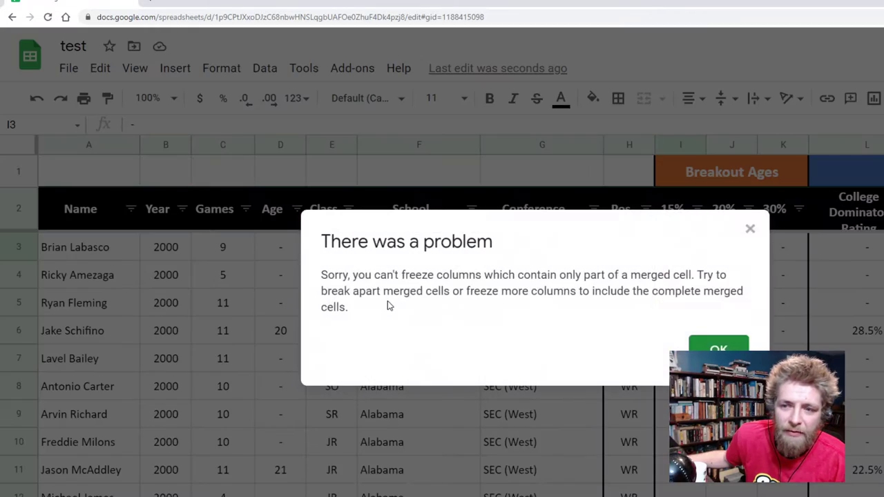
{"action": "left_click", "coordinate": [708, 339]}
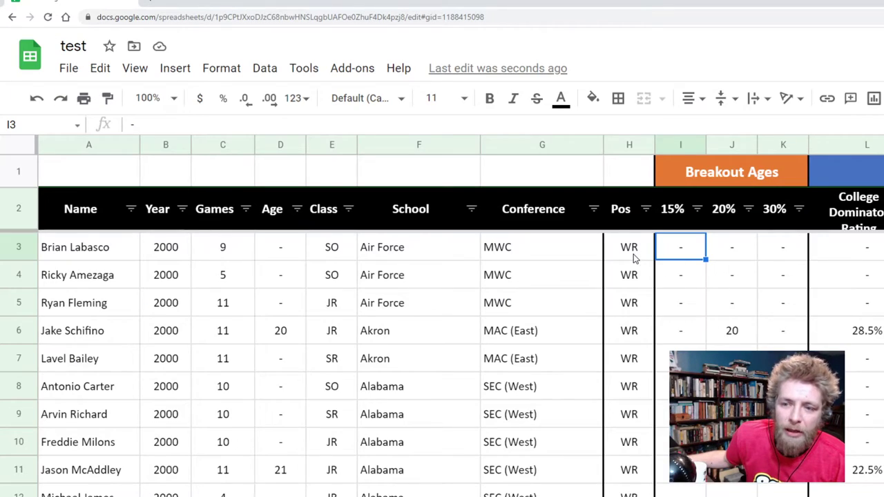
Inspect the merged Breakout Ages header cell that blocks freezing past column H
{"action": "left_click", "coordinate": [634, 256]}
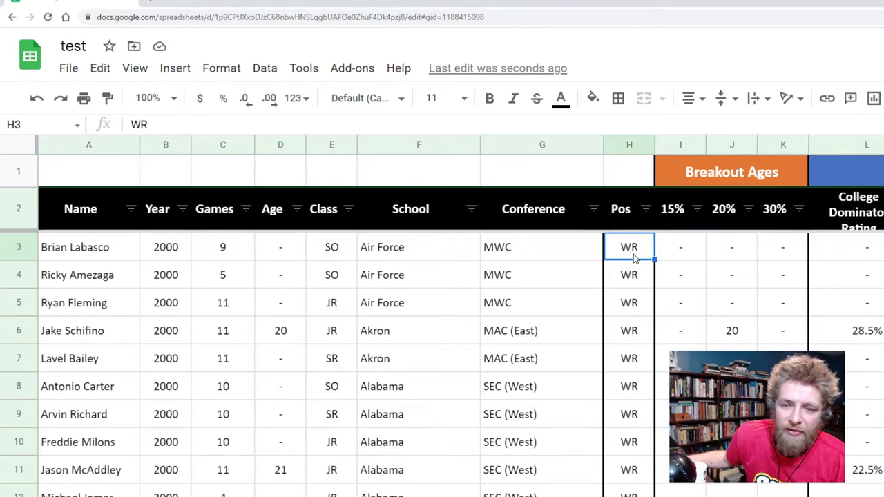
{"action": "left_click", "coordinate": [671, 169]}
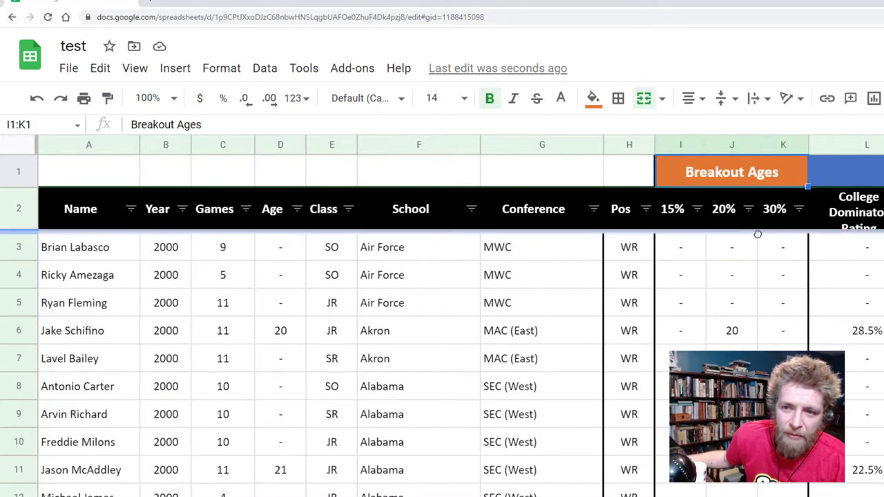
{"action": "left_click_drag", "start_coordinate": [681, 231], "coordinate": [756, 233]}
{"action": "scroll", "coordinate": [736, 176], "scroll_direction": "down", "scroll_amount": 4}
{"action": "scroll", "coordinate": [736, 176], "scroll_direction": "down", "scroll_amount": 7}
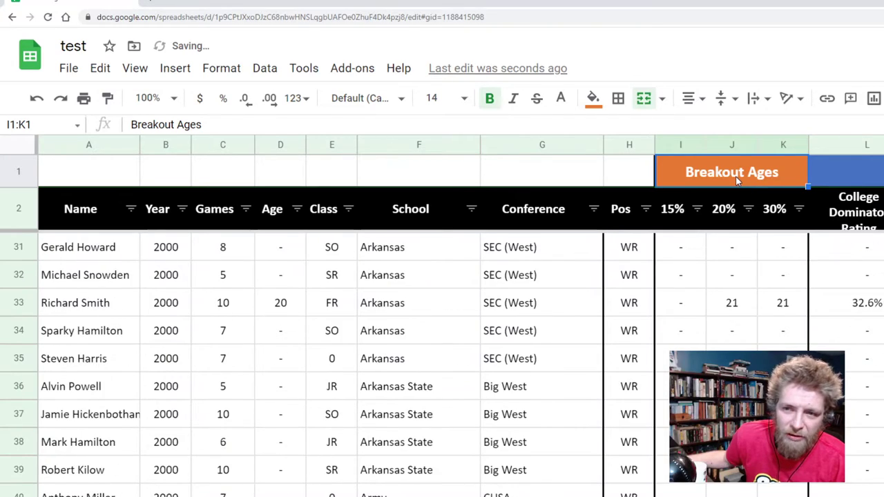
{"action": "scroll", "coordinate": [736, 176], "scroll_direction": "up", "scroll_amount": 7}
{"action": "scroll", "coordinate": [691, 207], "scroll_direction": "up", "scroll_amount": 4}
From cell H3, freeze columns up to the current column, Name through Pos
{"action": "left_click", "coordinate": [630, 245]}
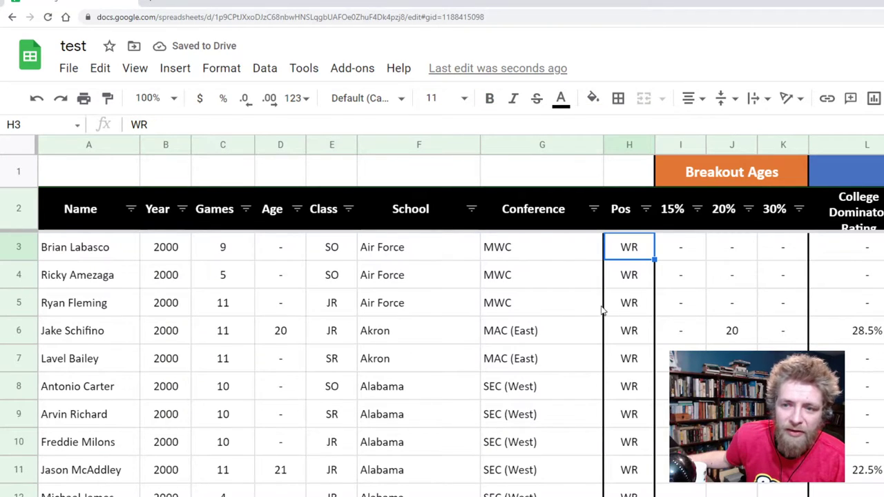
{"action": "left_click", "coordinate": [135, 69]}
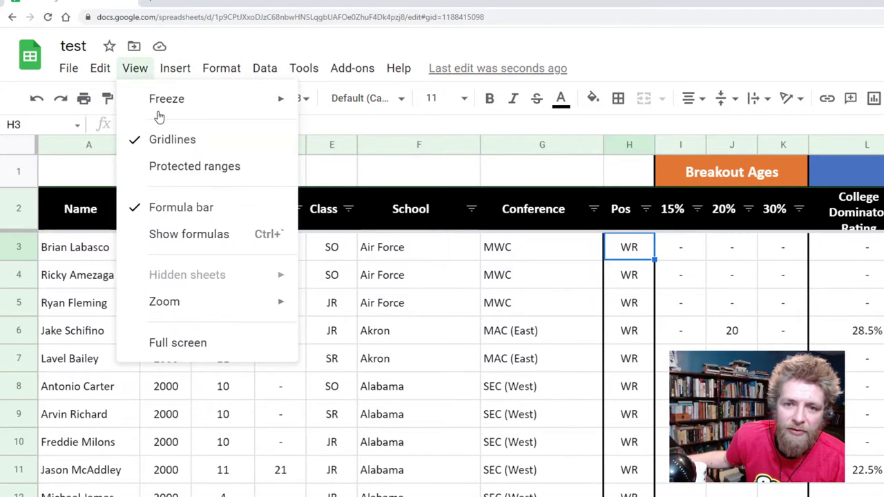
{"action": "mouse_move", "coordinate": [211, 112]}
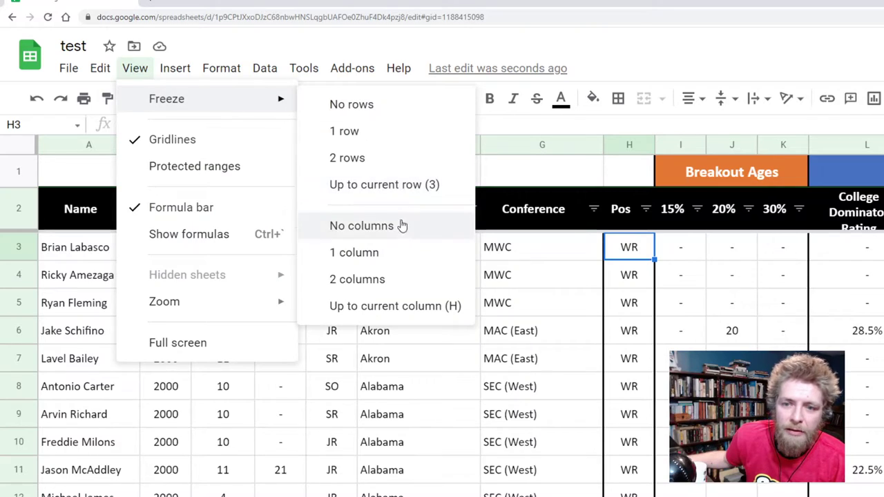
{"action": "left_click", "coordinate": [421, 306]}
{"action": "scroll", "coordinate": [693, 262], "scroll_direction": "down", "scroll_amount": 5}
{"action": "scroll", "coordinate": [693, 260], "scroll_direction": "up", "scroll_amount": 5}
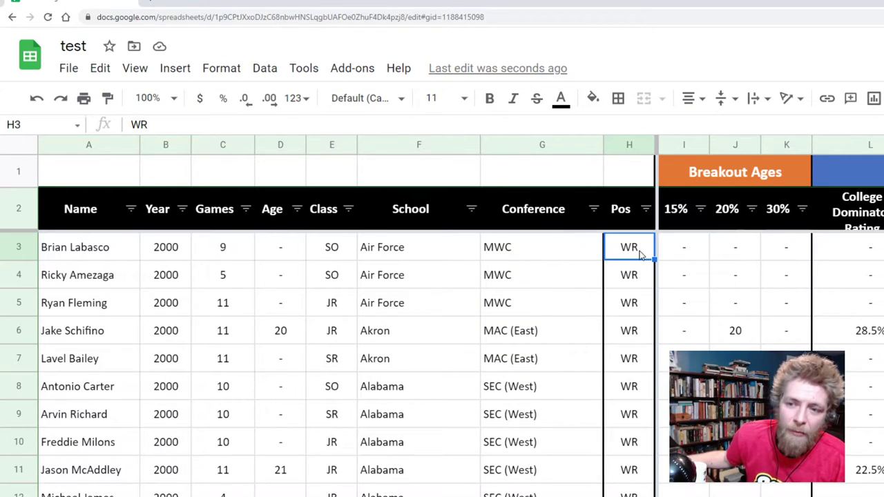
{"action": "left_click", "coordinate": [682, 247]}
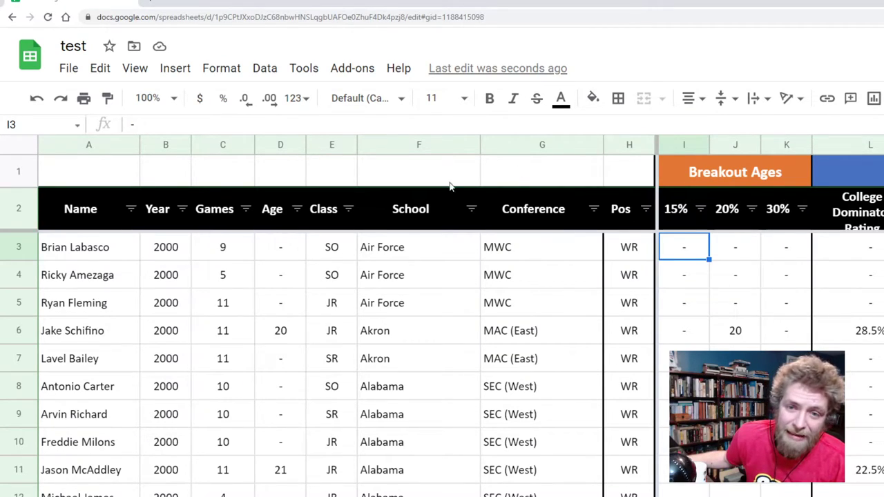
Select cell C3 in the Games column and bring up the File menu
{"action": "left_click", "coordinate": [217, 250]}
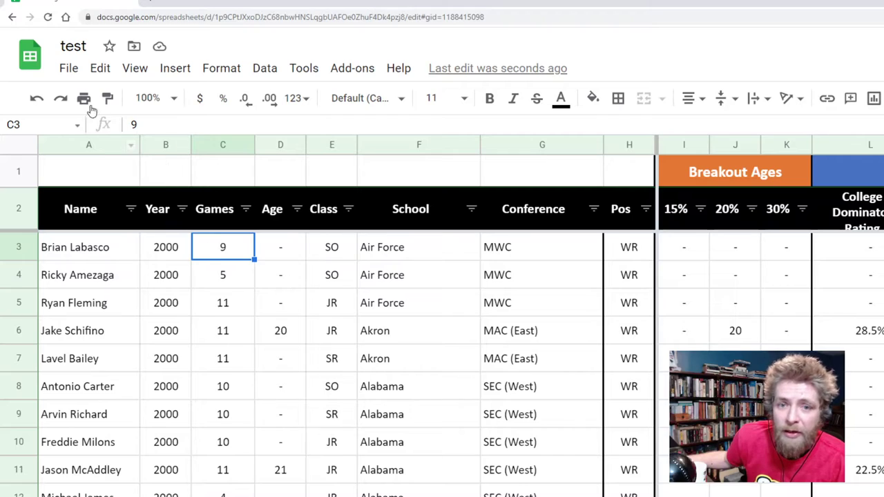
{"action": "left_click", "coordinate": [69, 76]}
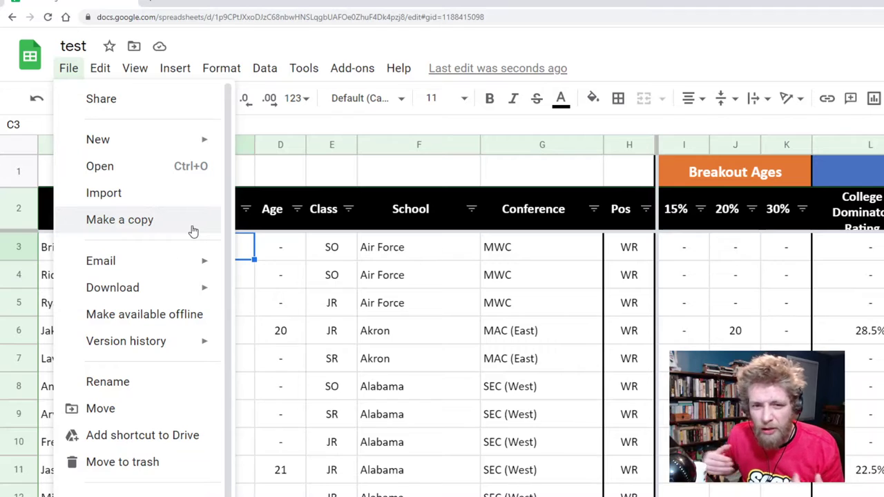
{"action": "mouse_move", "coordinate": [180, 297]}
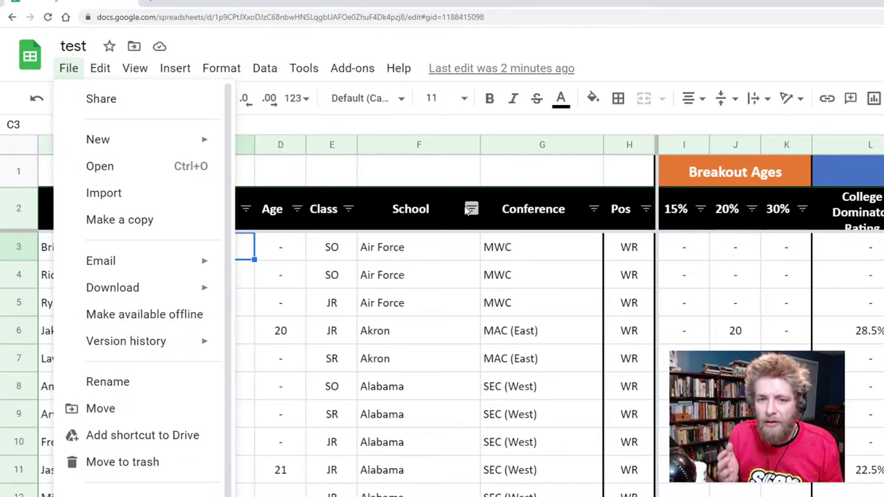
Close the File menu, open and close the Age filter dropdown, and select cell C3
{"action": "left_click", "coordinate": [294, 216]}
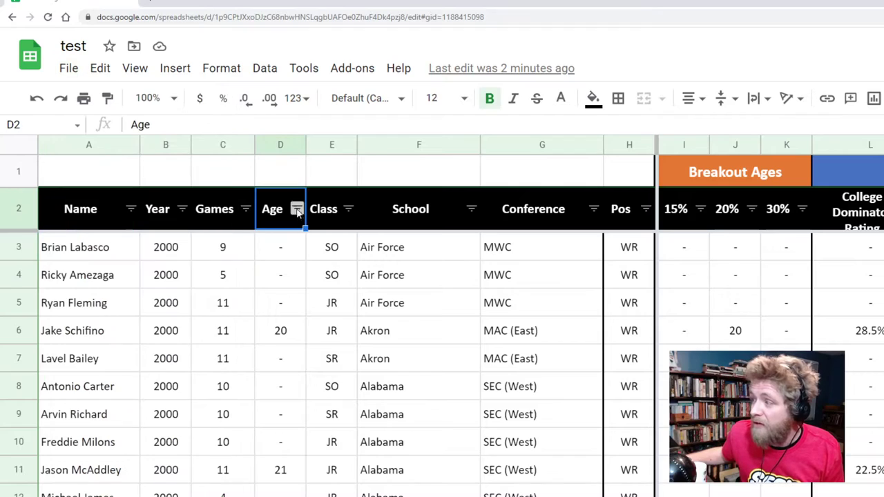
{"action": "left_click", "coordinate": [296, 209]}
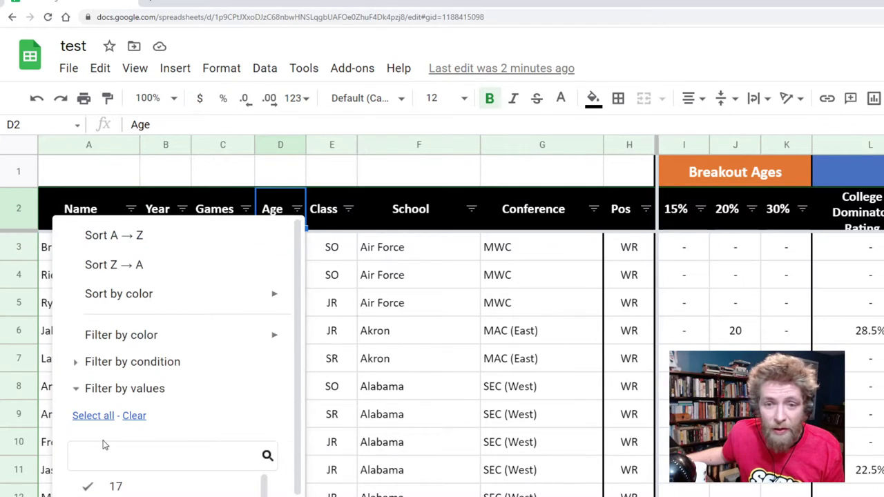
{"action": "left_click", "coordinate": [471, 208]}
{"action": "left_click", "coordinate": [571, 260]}
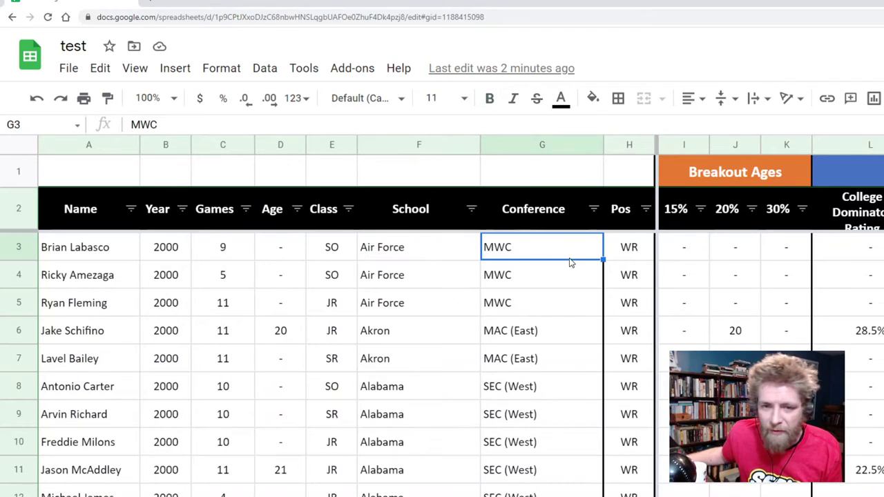
{"action": "left_click", "coordinate": [225, 258]}
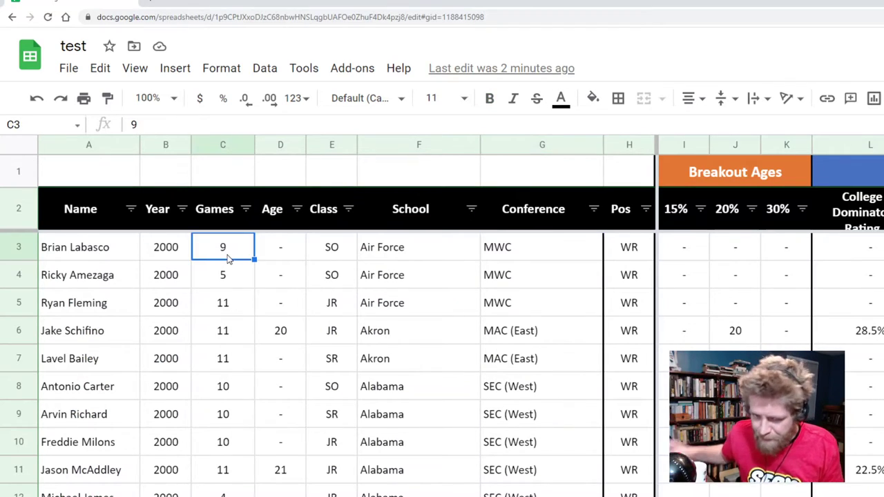